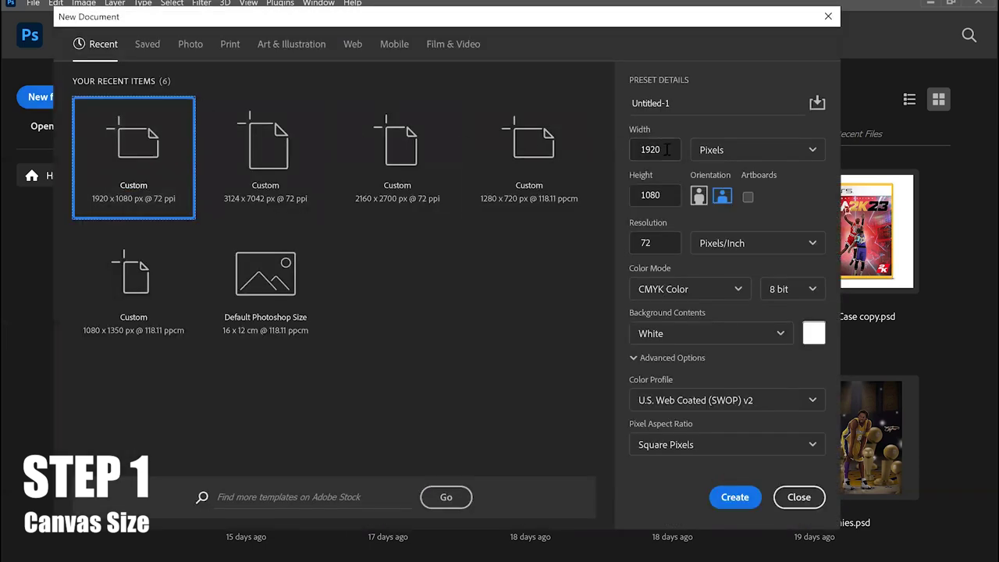
- Set the new document's width to 1080 pixels and height to 1920 pixels
{"action": "left_click_drag", "start_coordinate": [667, 150], "coordinate": [629, 153]}
{"action": "type", "text": "1080"}
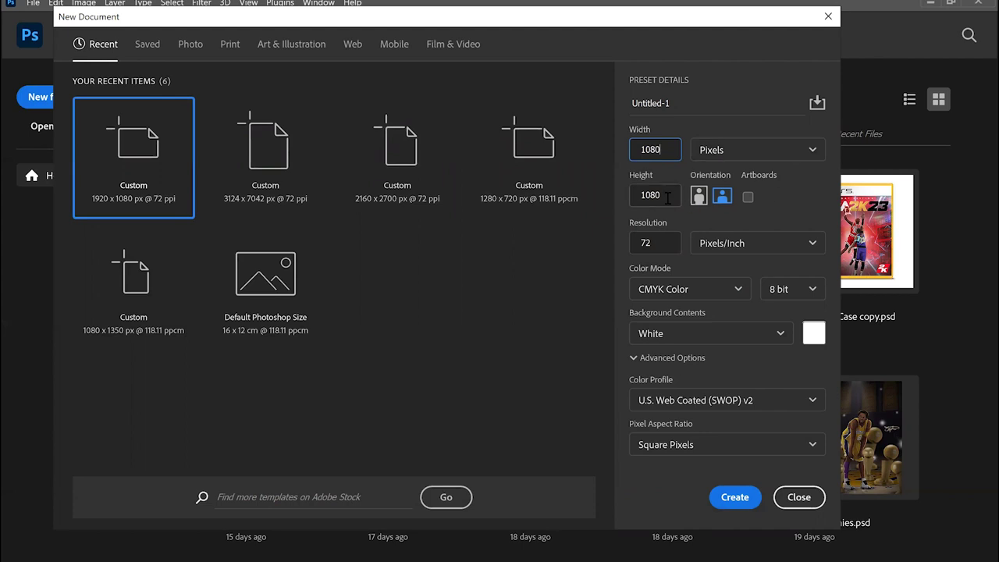
{"action": "key", "text": "Tab"}
{"action": "type", "text": "1"}
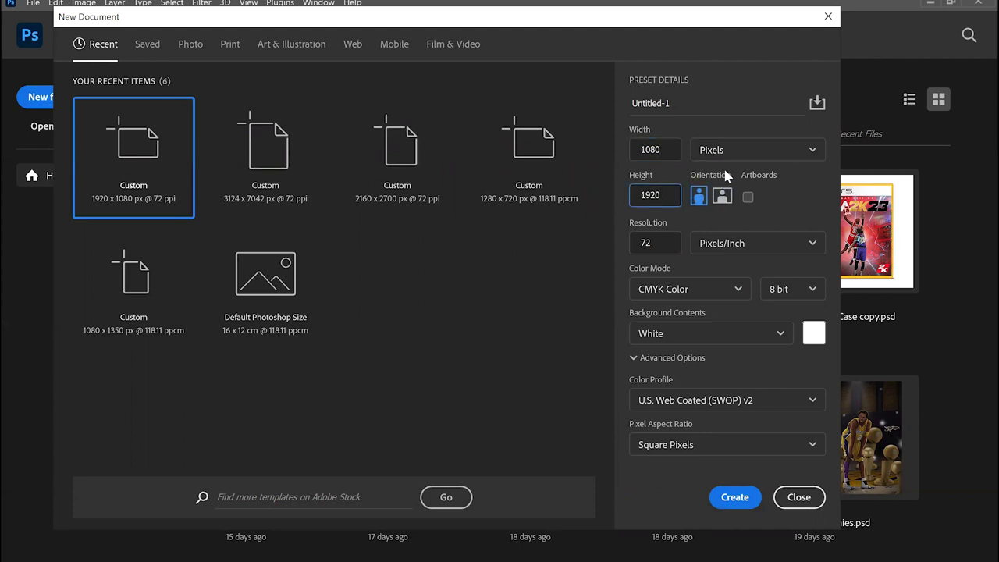
- Create the new document with a width of 2160 pixels and a height of 3840 pixels
{"action": "double_click", "coordinate": [669, 150]}
{"action": "type", "text": "216"}
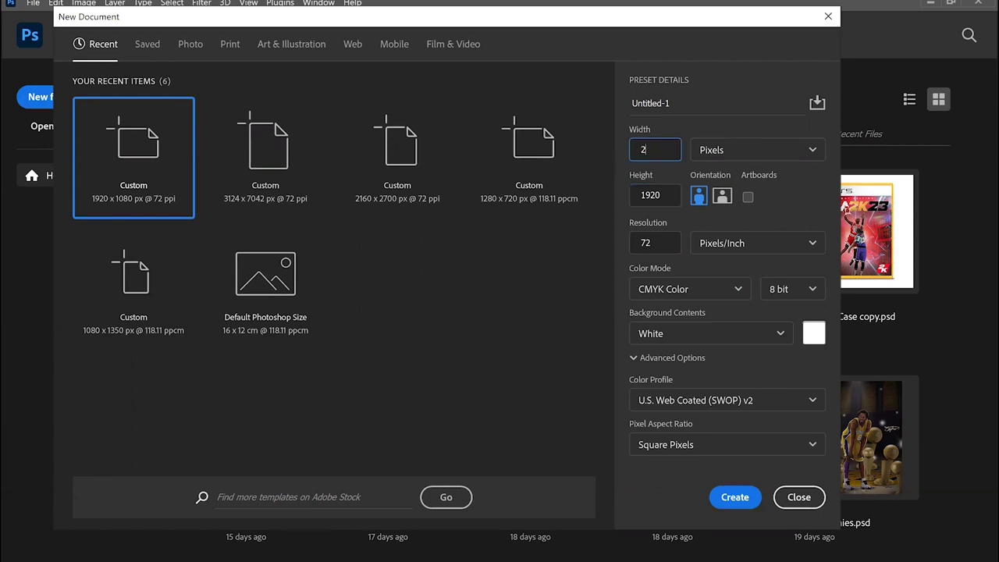
{"action": "key", "text": "Tab"}
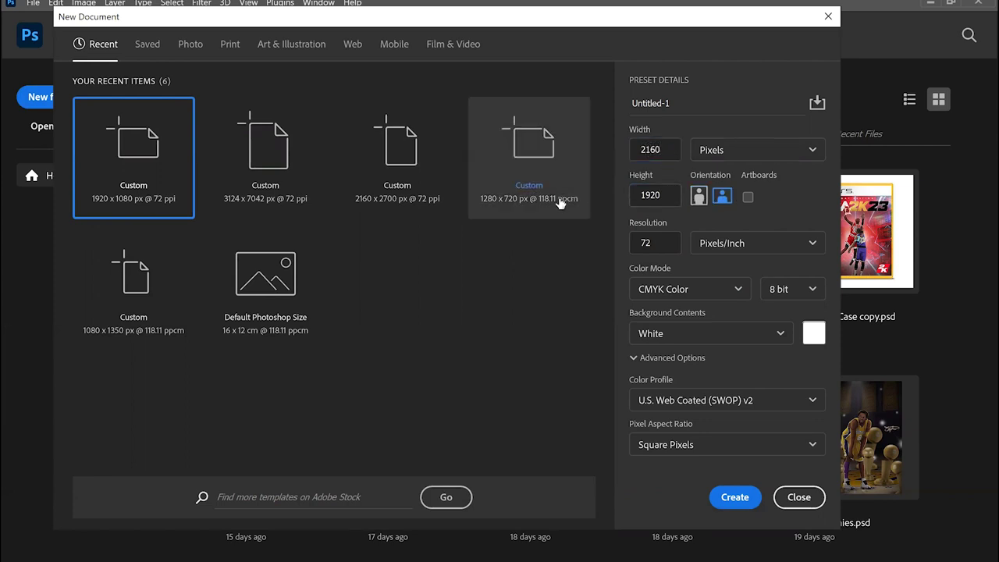
{"action": "type", "text": "384"}
{"action": "left_click", "coordinate": [750, 495]}
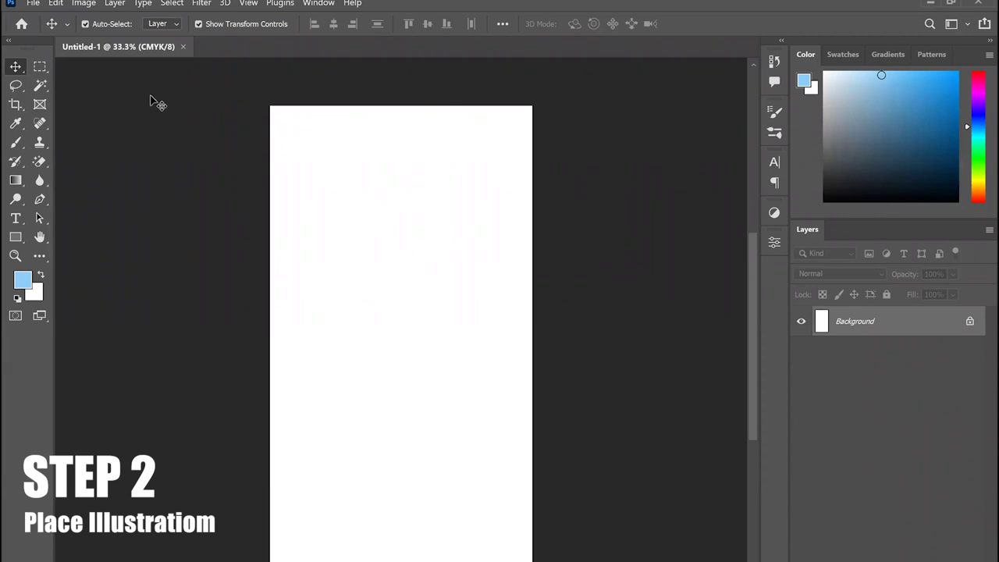
- Place paolo orlando.png from the NBA folder into the document as a linked file
{"action": "left_click", "coordinate": [34, 4]}
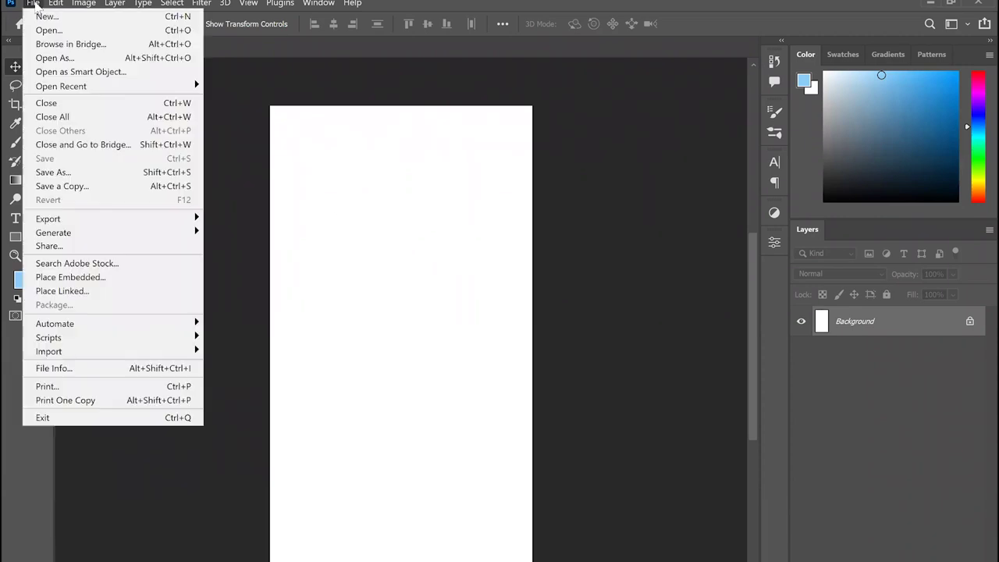
{"action": "left_click", "coordinate": [83, 292]}
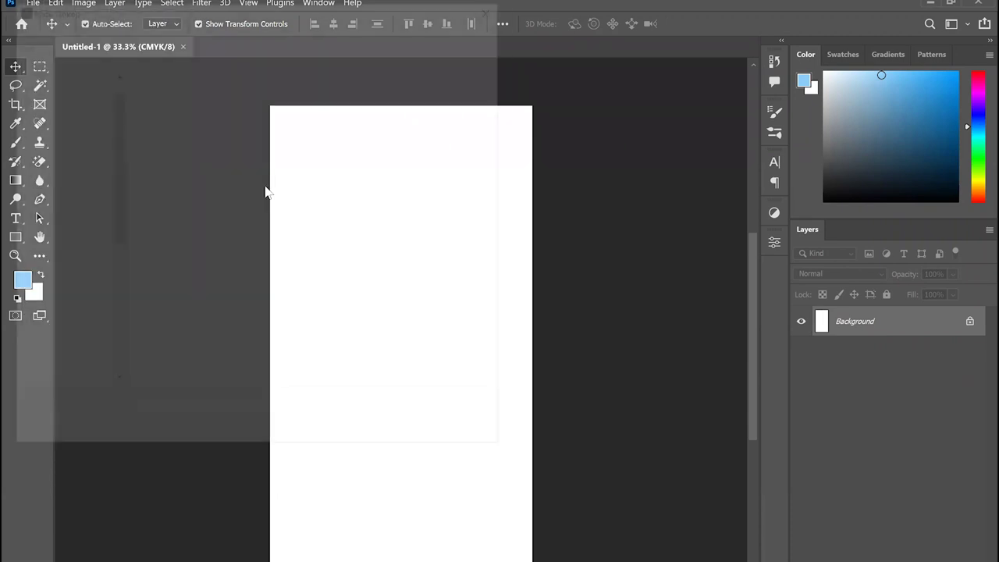
{"action": "scroll", "coordinate": [47, 296], "scroll_direction": "down", "scroll_amount": 2}
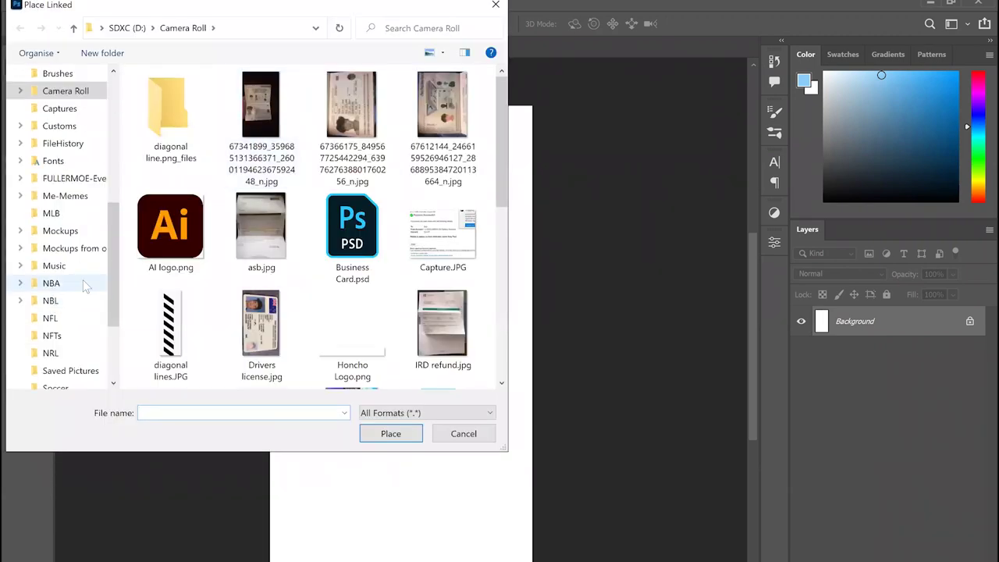
{"action": "left_click", "coordinate": [86, 286]}
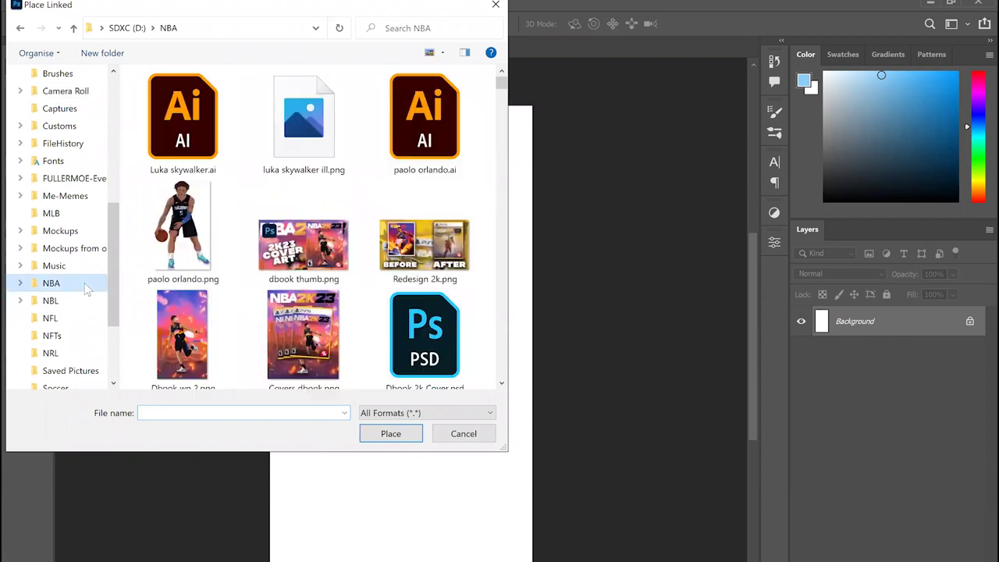
{"action": "double_click", "coordinate": [215, 236]}
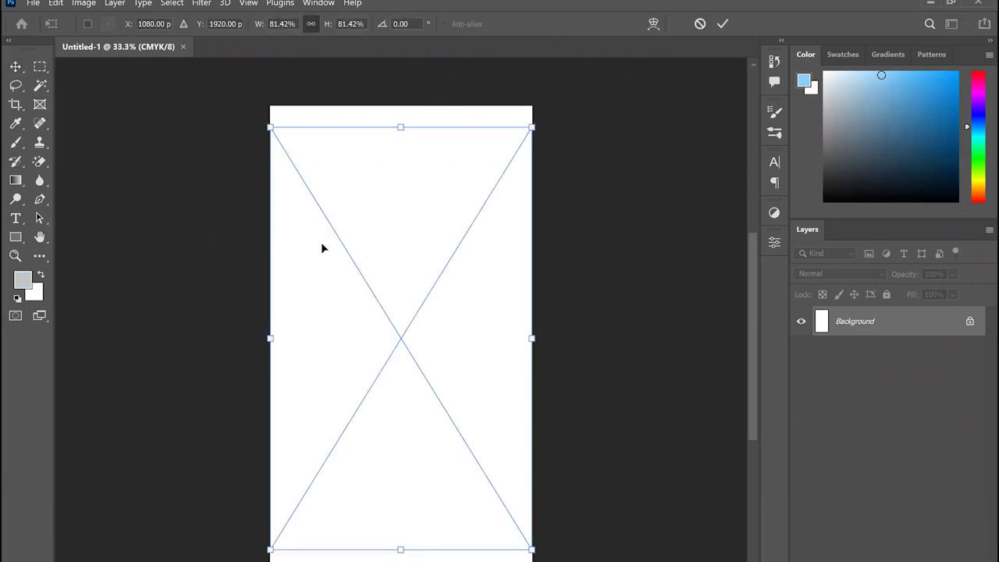
- Scale the placed player illustration to about 52% and position it horizontally centred in the lower part of the canvas
{"action": "left_click_drag", "start_coordinate": [531, 336], "coordinate": [468, 335]}
{"action": "left_click_drag", "start_coordinate": [411, 282], "coordinate": [442, 318]}
{"action": "left_click_drag", "start_coordinate": [421, 277], "coordinate": [431, 276]}
{"action": "left_click_drag", "start_coordinate": [409, 209], "coordinate": [429, 283]}
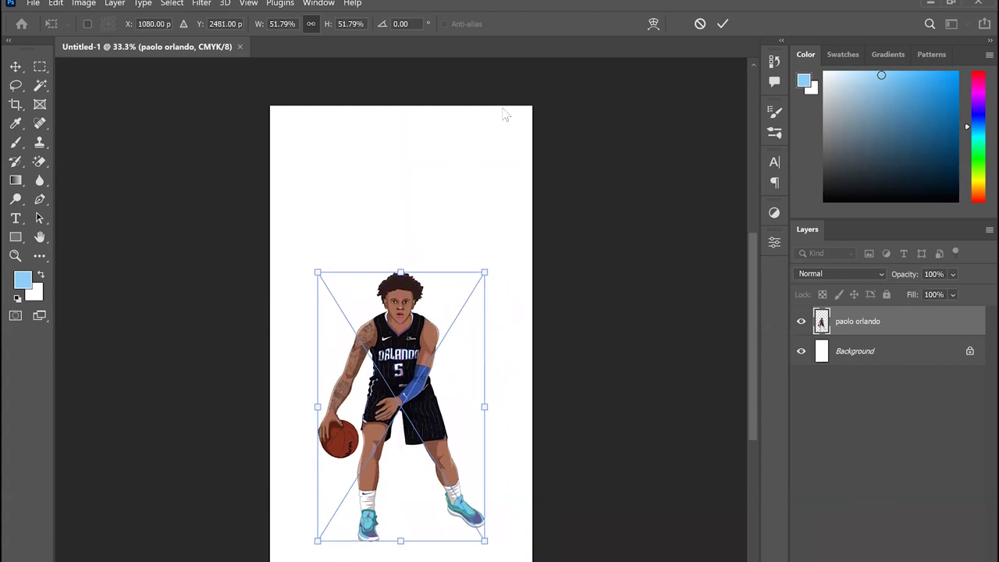
{"action": "key", "text": "Return"}
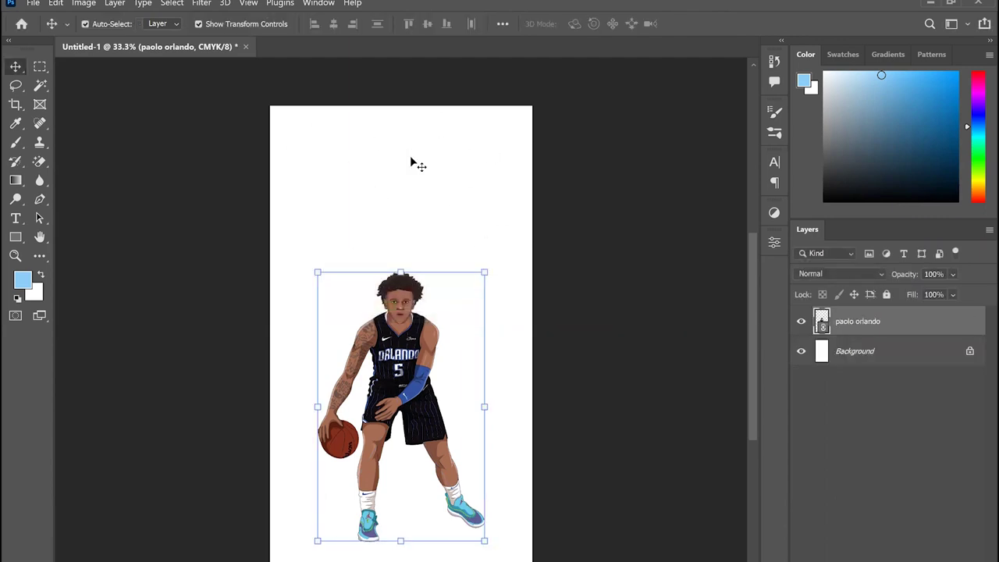
- Transform the player illustration again to make it slightly smaller
{"action": "key", "text": "ctrl+t"}
{"action": "left_click_drag", "start_coordinate": [400, 273], "coordinate": [416, 310]}
{"action": "key", "text": "Return"}
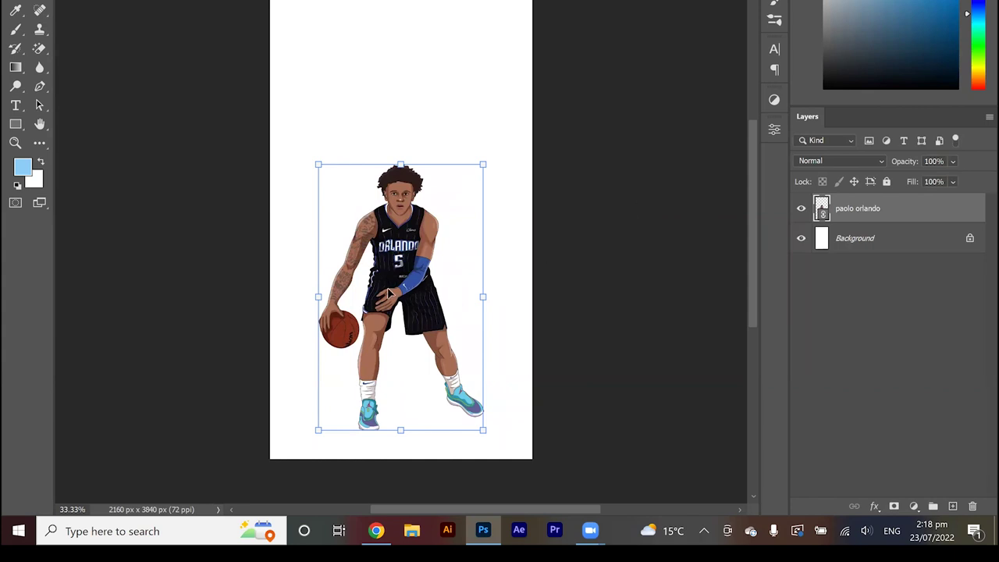
{"action": "scroll", "coordinate": [392, 293], "scroll_direction": "up", "scroll_amount": 2}
{"action": "scroll", "coordinate": [392, 294], "scroll_direction": "down", "scroll_amount": 3}
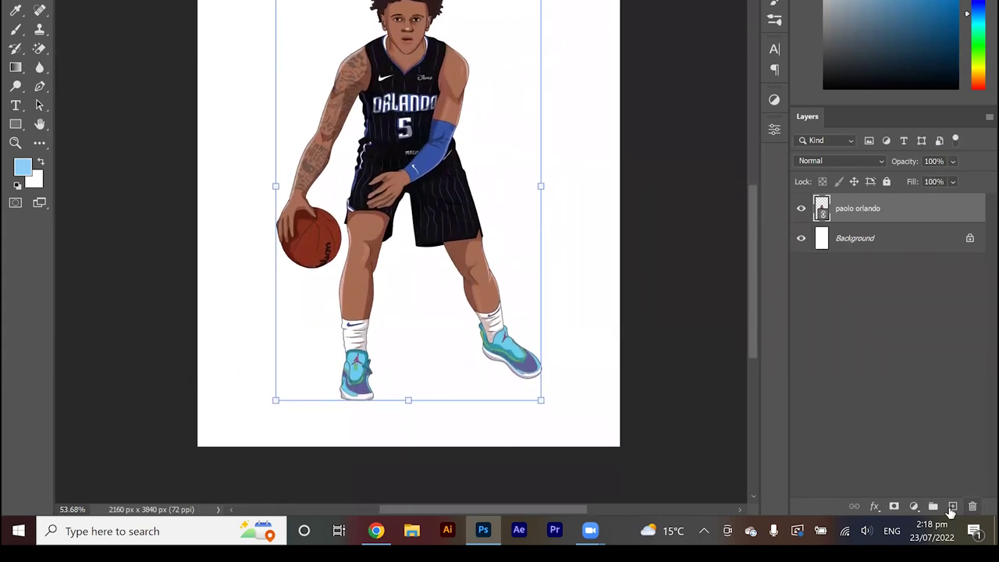
{"action": "left_click", "coordinate": [913, 507]}
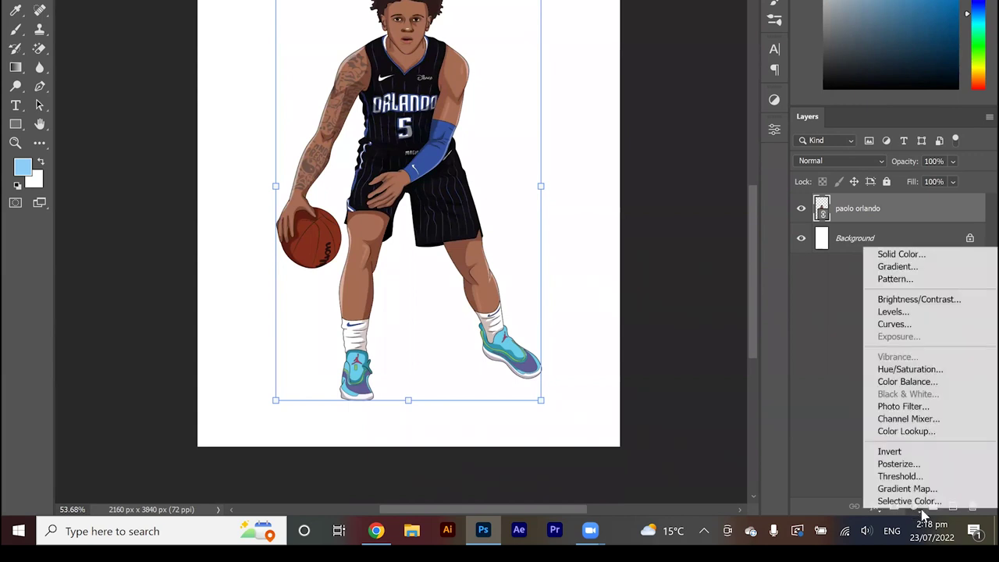
{"action": "left_click", "coordinate": [921, 255]}
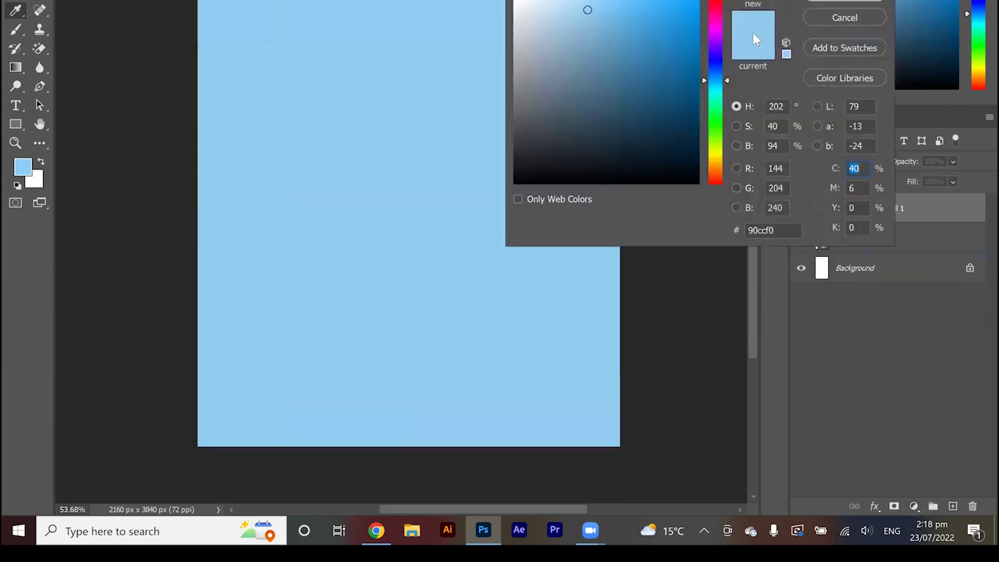
{"action": "left_click", "coordinate": [845, 18]}
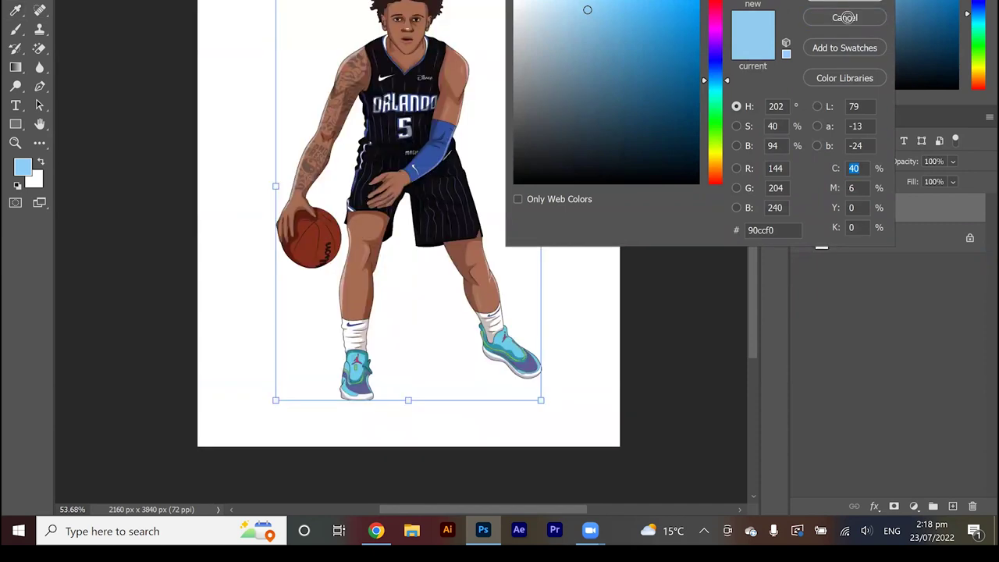
- Add a solid color fill layer directly above Background, sampling the blue arm sleeve and brightening it to 1d4ec9
{"action": "left_click", "coordinate": [916, 241]}
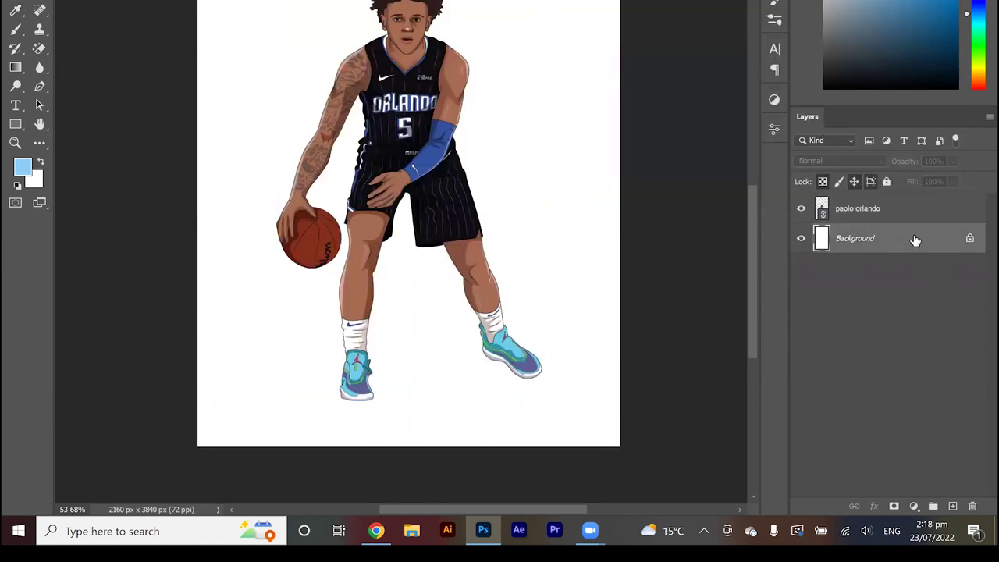
{"action": "left_click", "coordinate": [916, 507]}
{"action": "left_click", "coordinate": [929, 249]}
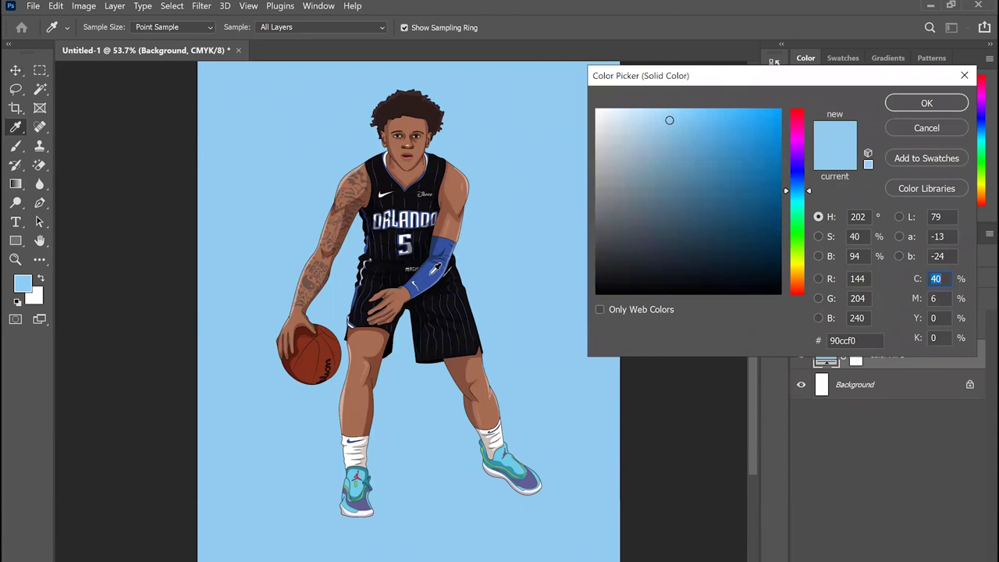
{"action": "left_click", "coordinate": [432, 272]}
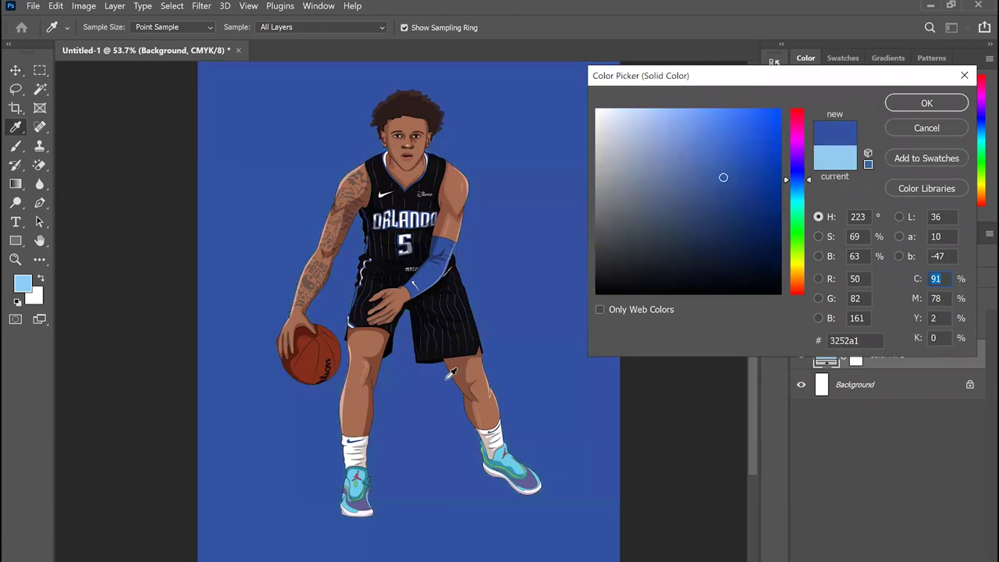
{"action": "left_click_drag", "start_coordinate": [741, 161], "coordinate": [754, 148]}
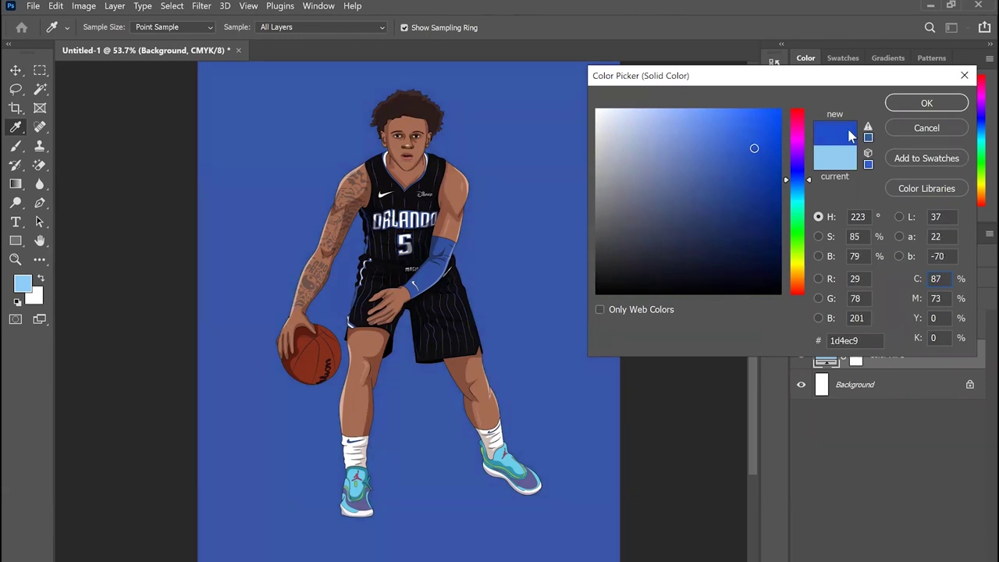
{"action": "left_click", "coordinate": [929, 103]}
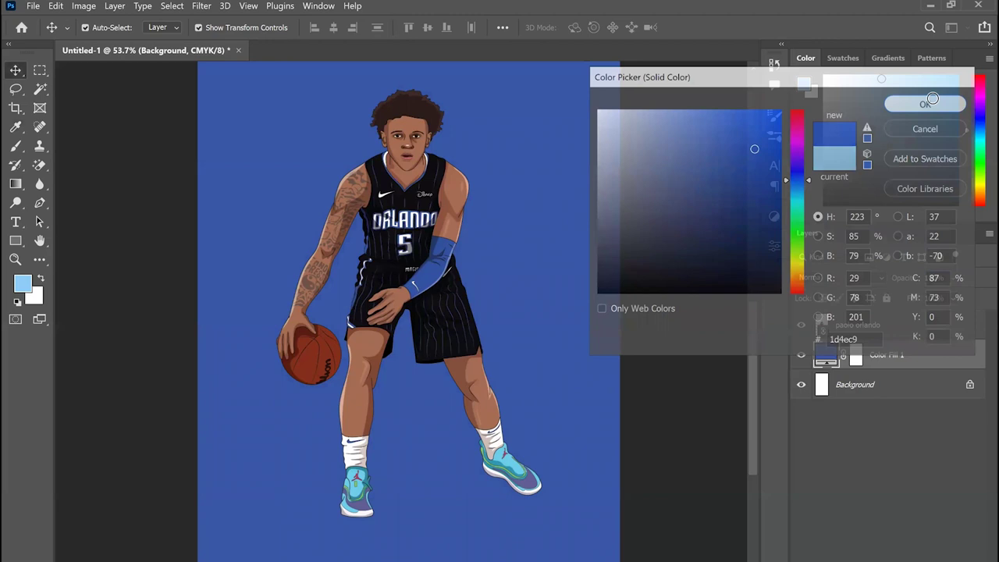
{"action": "scroll", "coordinate": [480, 283], "scroll_direction": "down", "scroll_amount": 3}
{"action": "scroll", "coordinate": [475, 279], "scroll_direction": "up", "scroll_amount": 2}
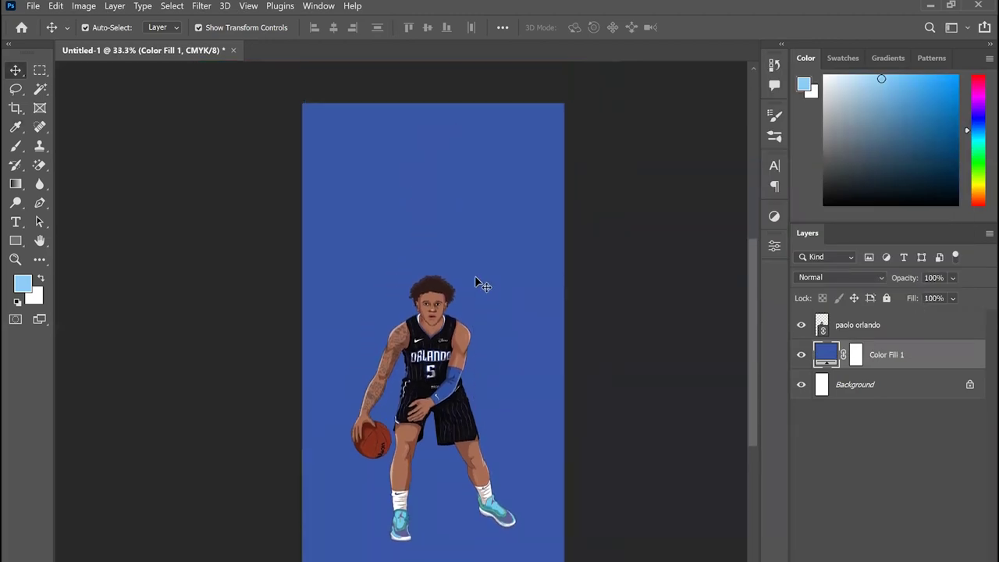
{"action": "scroll", "coordinate": [475, 279], "scroll_direction": "down", "scroll_amount": 1}
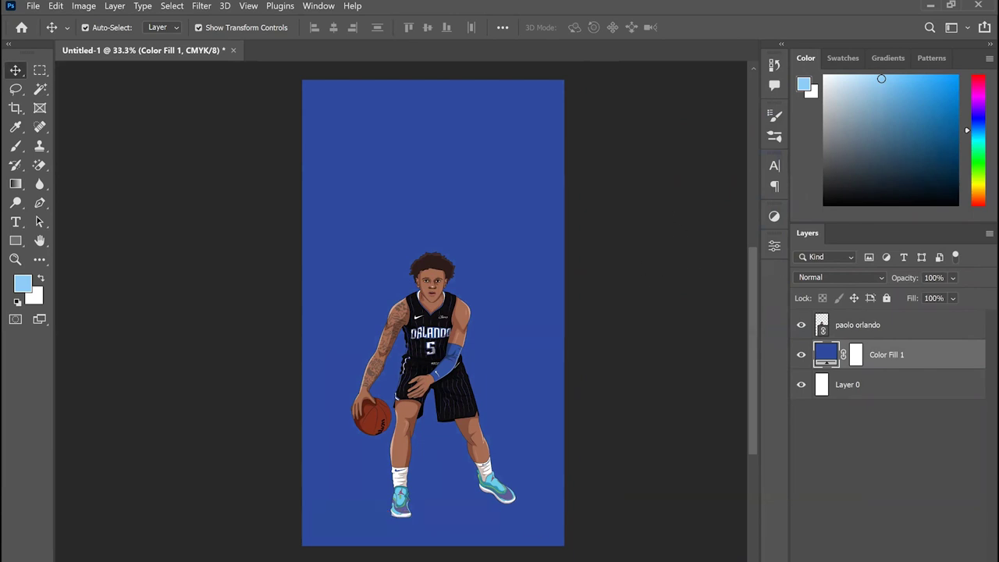
- Switch to Chrome and open the Travel + Leisure castle photo from the related images in the disney world orlando image results
{"action": "left_click", "coordinate": [390, 540]}
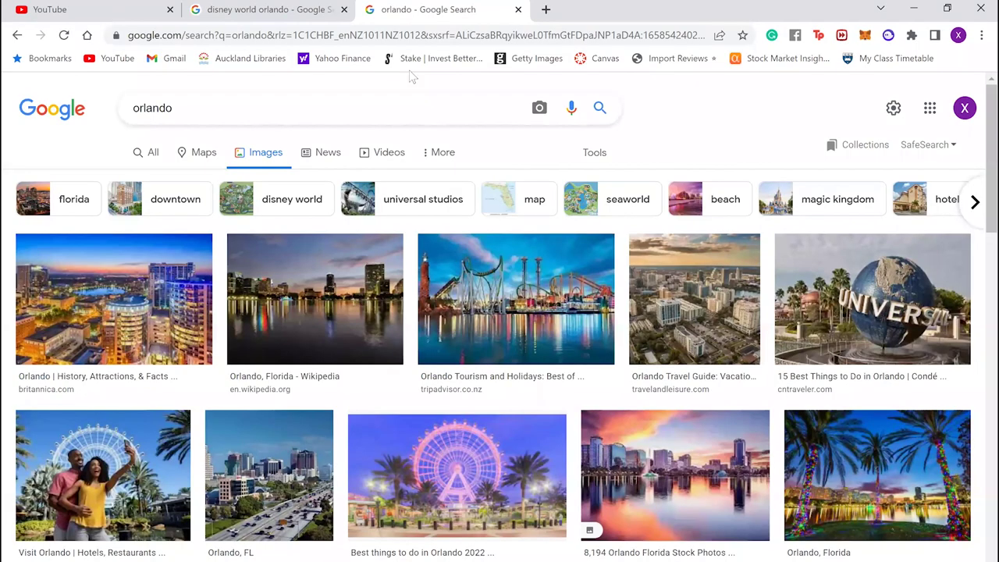
{"action": "left_click", "coordinate": [281, 6]}
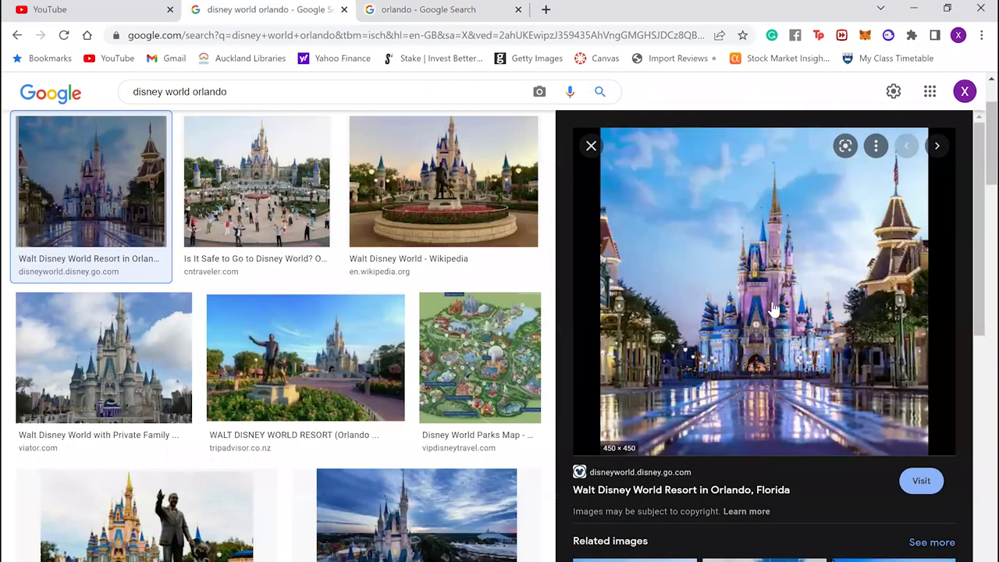
{"action": "scroll", "coordinate": [772, 310], "scroll_direction": "down", "scroll_amount": 3}
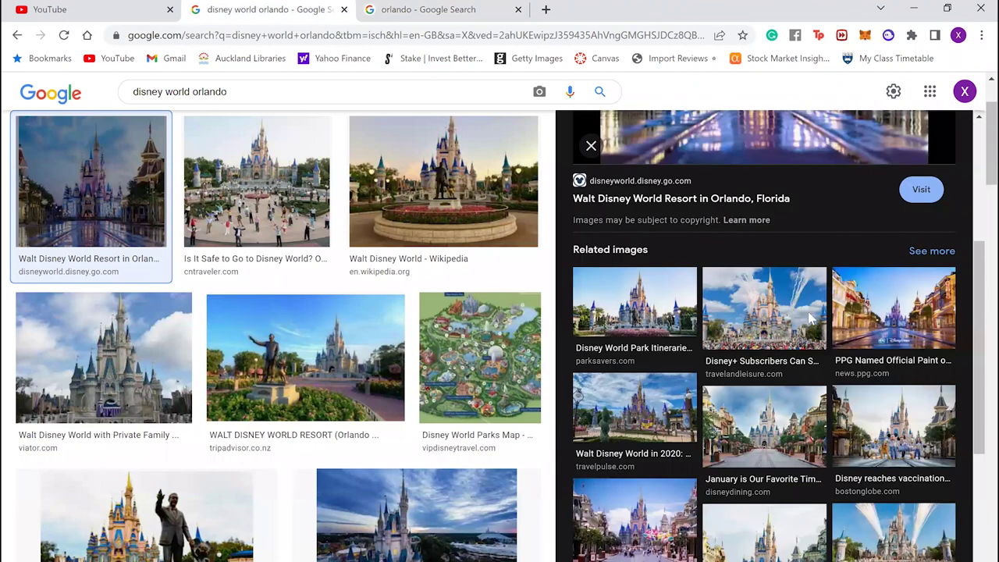
{"action": "scroll", "coordinate": [796, 324], "scroll_direction": "down", "scroll_amount": 3}
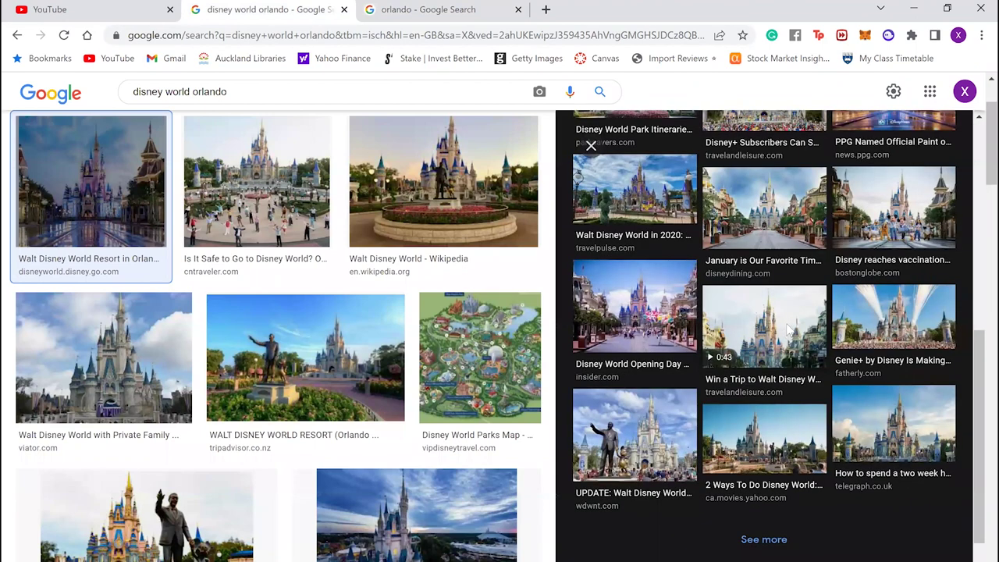
{"action": "left_click", "coordinate": [790, 330]}
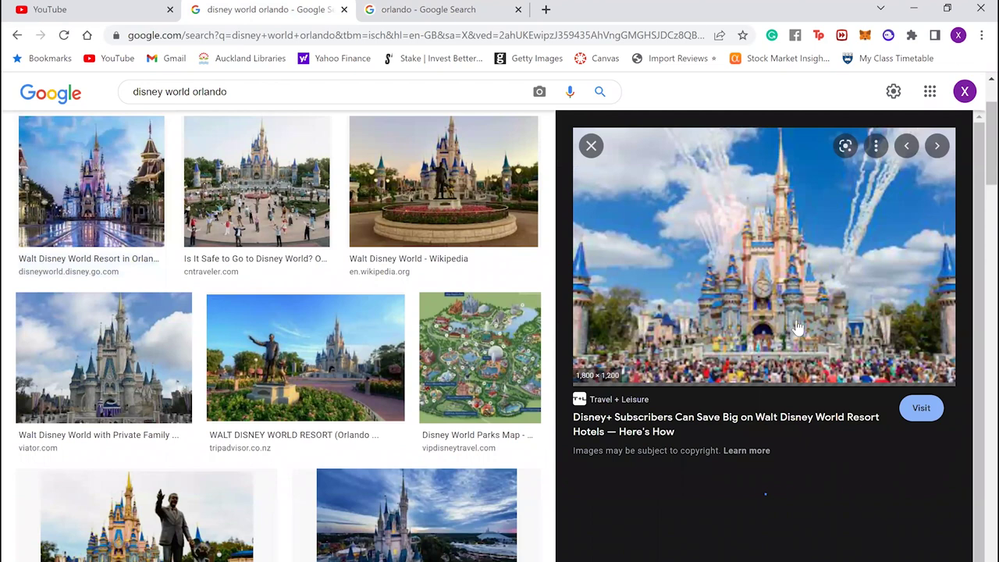
{"action": "scroll", "coordinate": [796, 322], "scroll_direction": "up", "scroll_amount": 1}
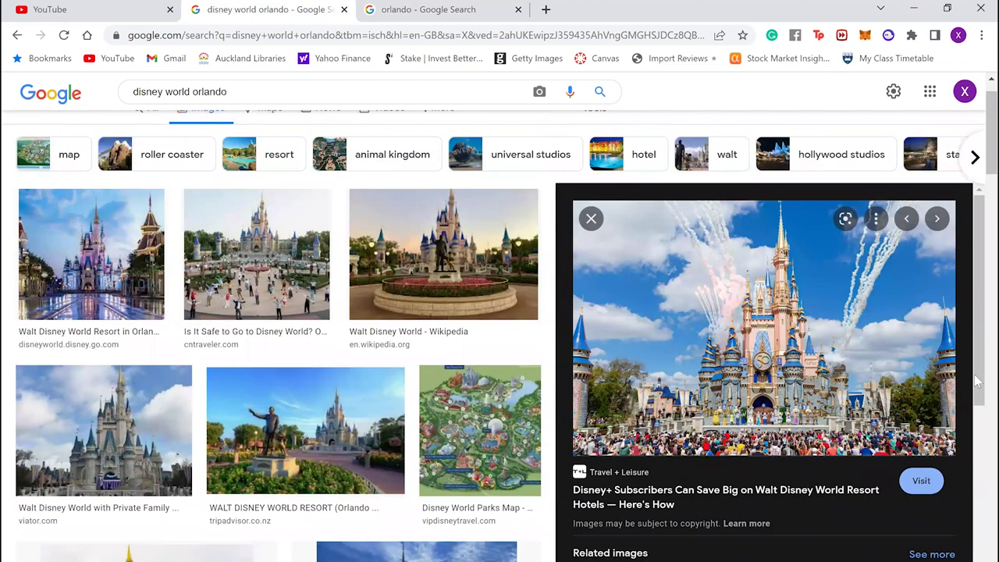
- Return to Photoshop, paste the castle photo above the blue fill, and resize and centre it behind the player
{"action": "key", "text": "alt+Tab"}
{"action": "key", "text": "ctrl+v"}
{"action": "left_click_drag", "start_coordinate": [434, 241], "coordinate": [436, 82]}
{"action": "left_click_drag", "start_coordinate": [499, 205], "coordinate": [508, 261]}
{"action": "left_click_drag", "start_coordinate": [439, 160], "coordinate": [457, 179]}
{"action": "left_click_drag", "start_coordinate": [516, 237], "coordinate": [511, 204]}
{"action": "key", "text": "Return"}
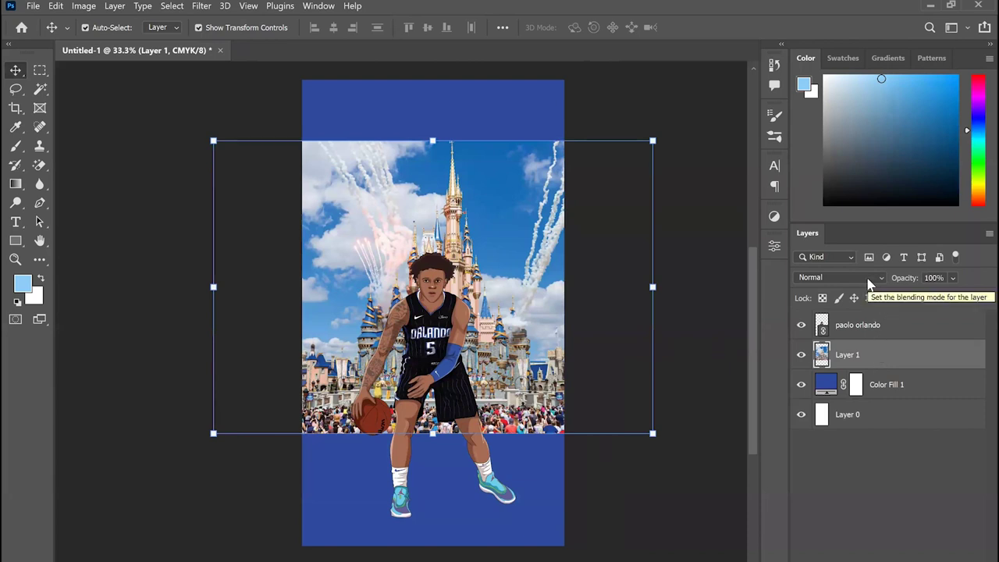
- Set the castle photo layer's blending mode to Overlay and deselect the layer
{"action": "left_click", "coordinate": [868, 279]}
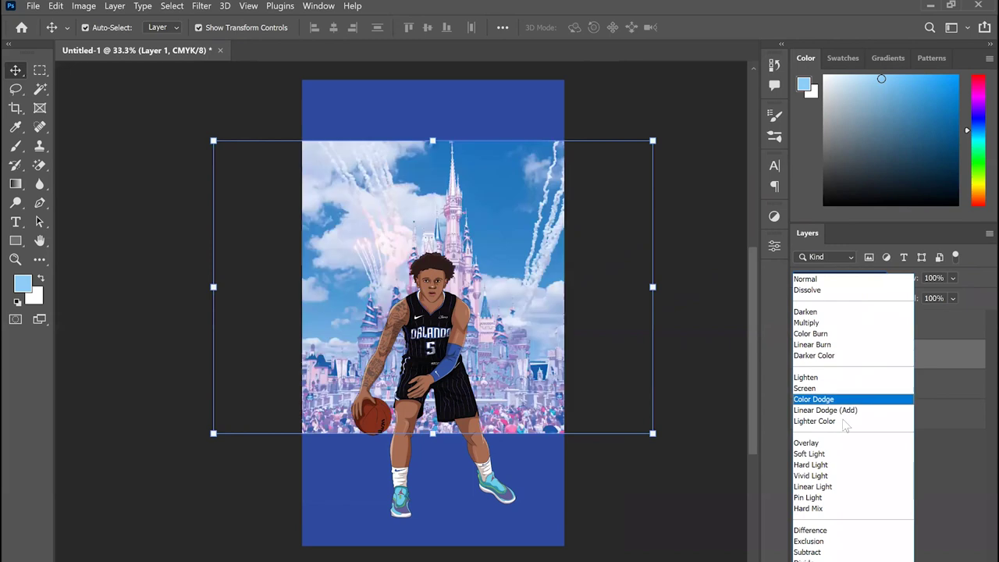
{"action": "left_click", "coordinate": [840, 443]}
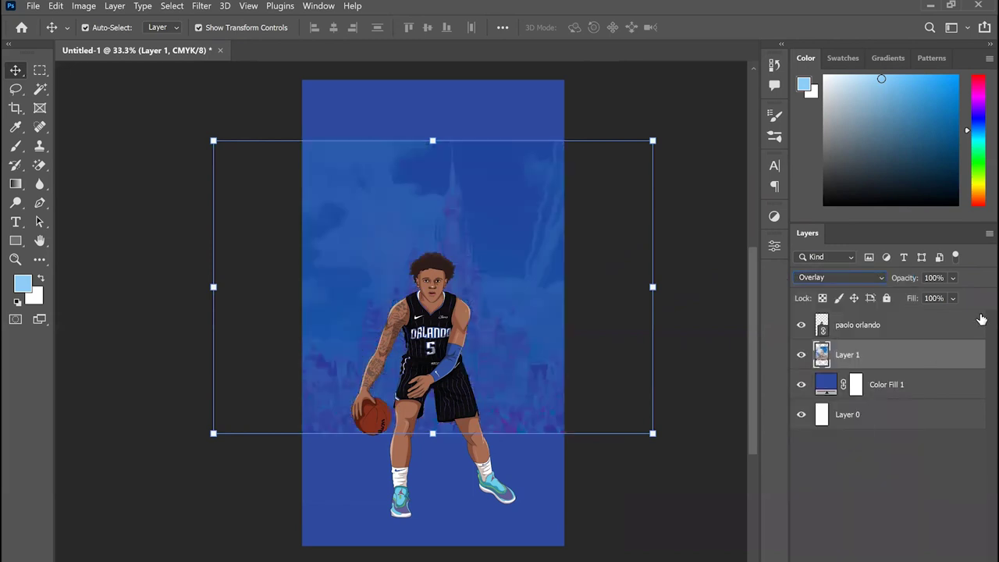
{"action": "left_click", "coordinate": [725, 316]}
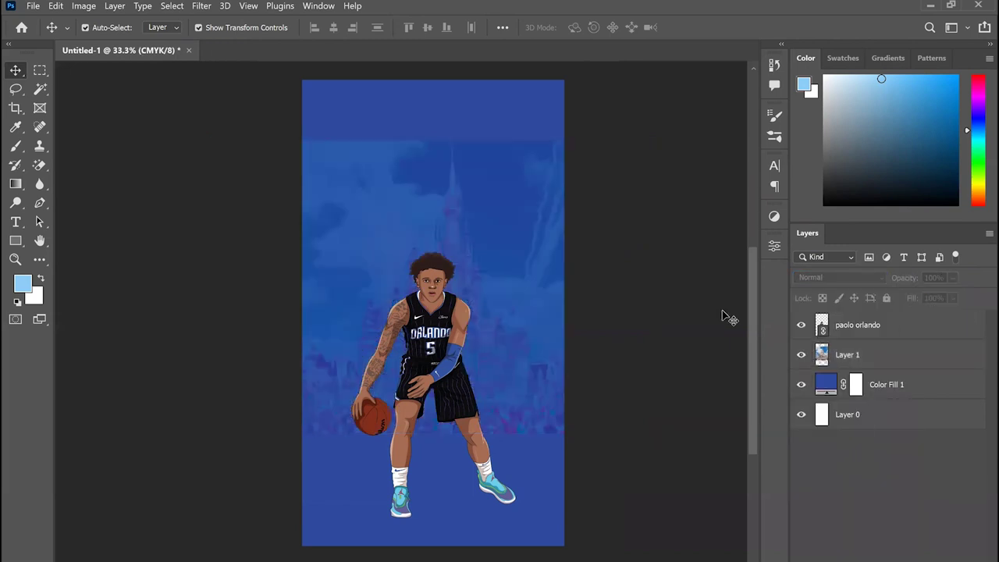
- Try the Normal blending mode with a reduced fill on the castle photo layer
{"action": "left_click", "coordinate": [868, 356]}
{"action": "left_click", "coordinate": [859, 278]}
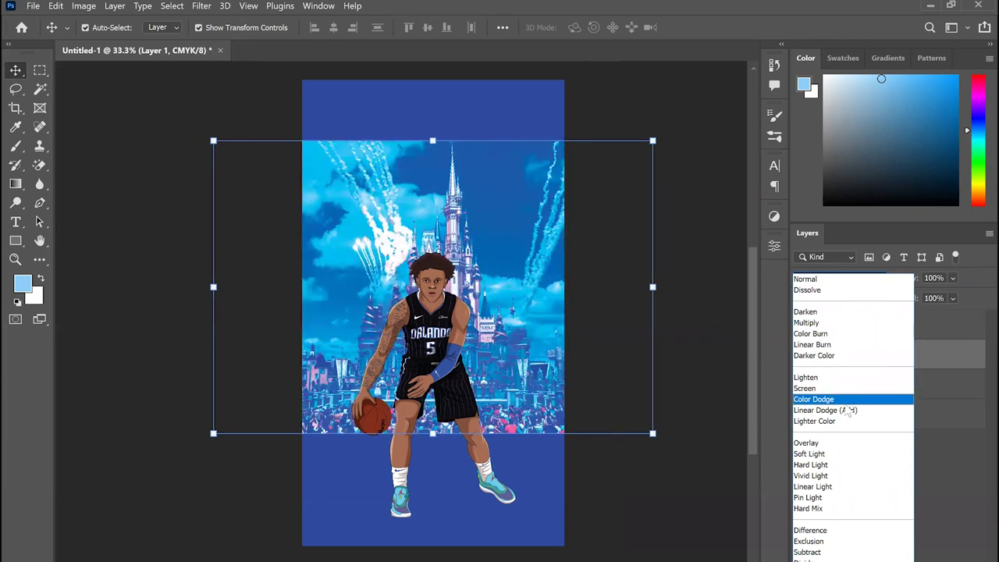
{"action": "left_click", "coordinate": [953, 298]}
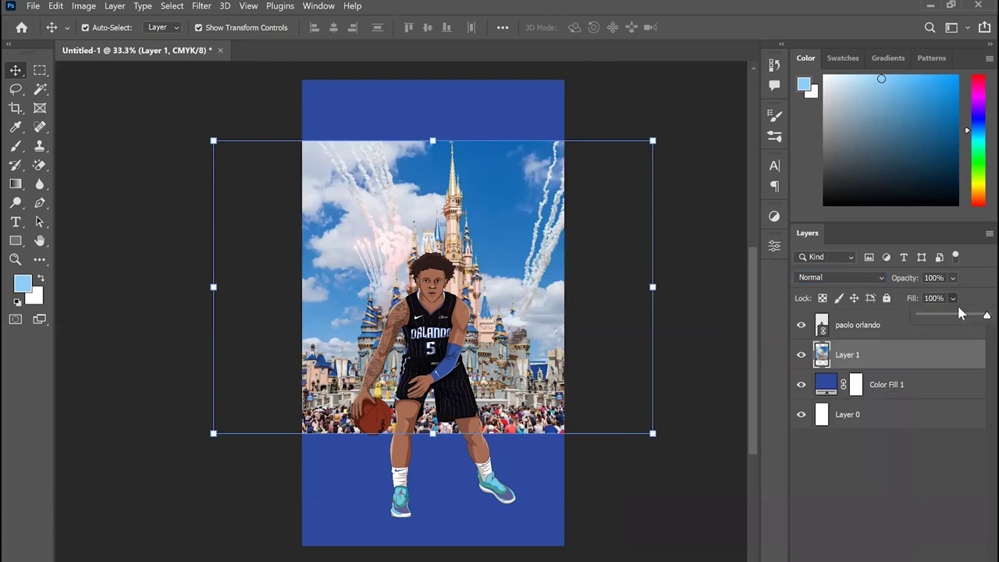
{"action": "left_click_drag", "start_coordinate": [959, 312], "coordinate": [961, 312]}
- Clip a gradient map to the castle photo, with its first stop sampled from the background blue and its last stop light blue
{"action": "left_click", "coordinate": [907, 559]}
{"action": "left_click", "coordinate": [906, 561]}
{"action": "left_click", "coordinate": [649, 488]}
{"action": "left_click", "coordinate": [696, 291]}
{"action": "double_click", "coordinate": [678, 320]}
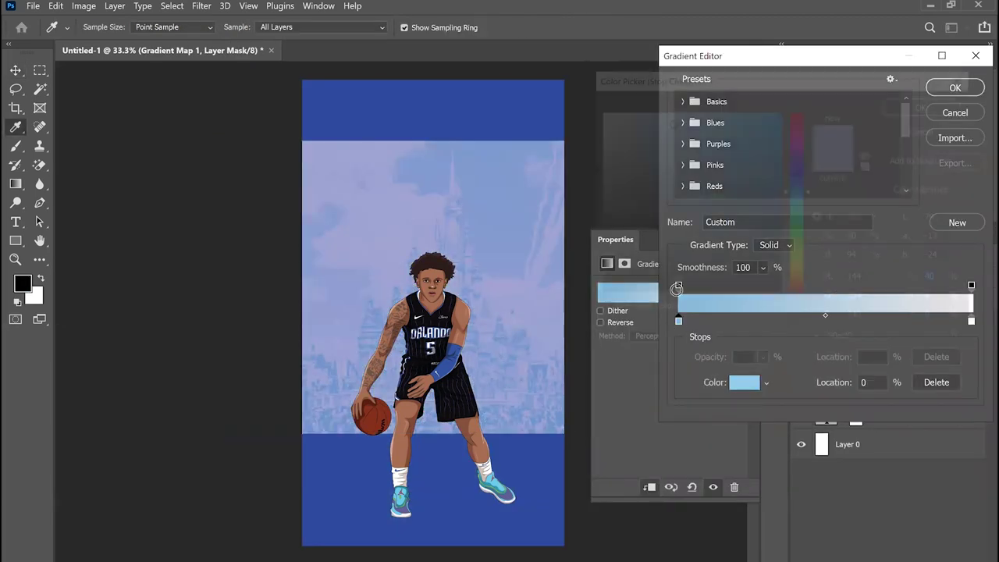
{"action": "left_click", "coordinate": [596, 110]}
{"action": "left_click", "coordinate": [797, 178]}
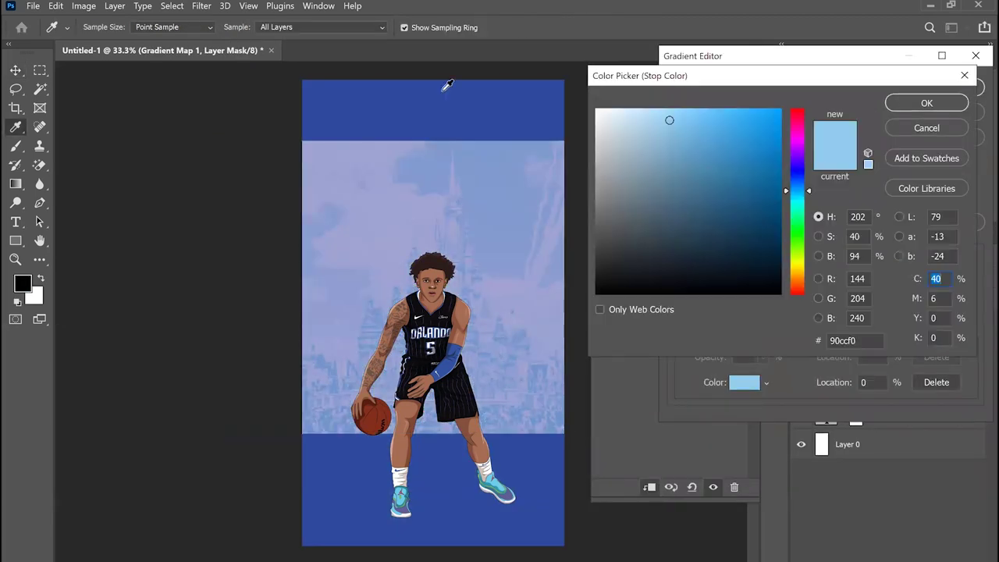
{"action": "left_click", "coordinate": [926, 103]}
{"action": "double_click", "coordinate": [972, 320]}
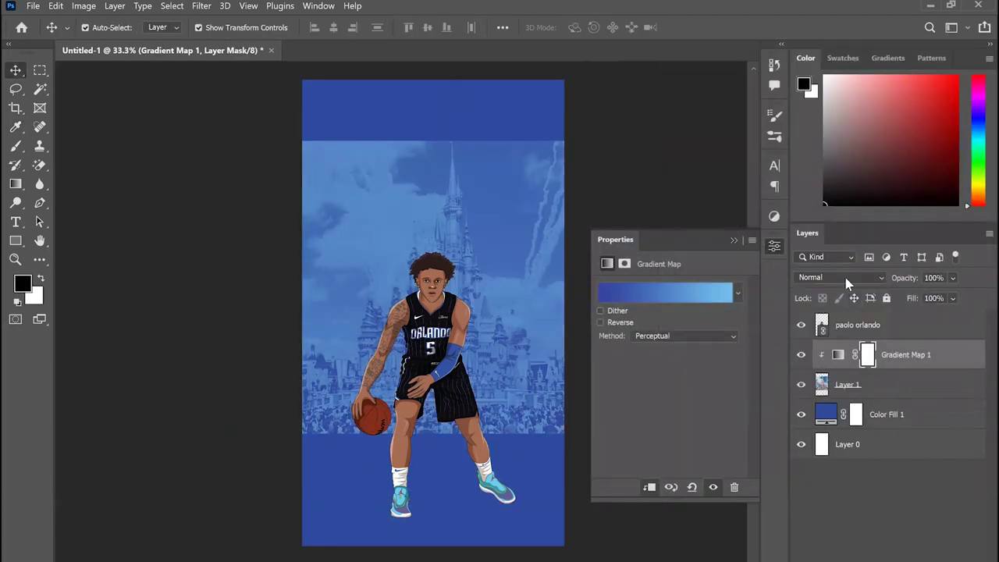
- Set the castle photo layer back to Overlay and lower the clipped gradient map's fill to 53%
{"action": "left_click", "coordinate": [839, 278]}
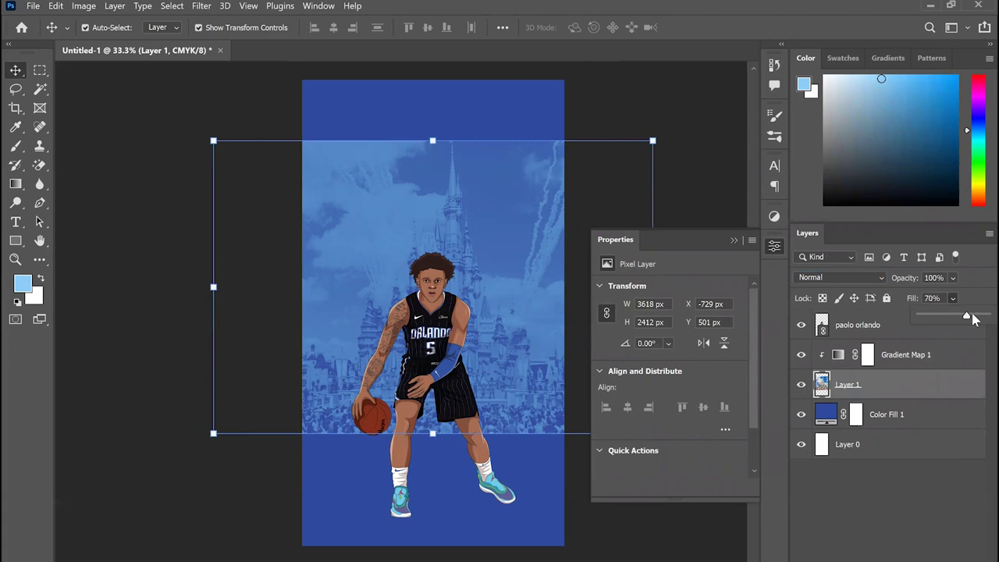
{"action": "left_click", "coordinate": [839, 278]}
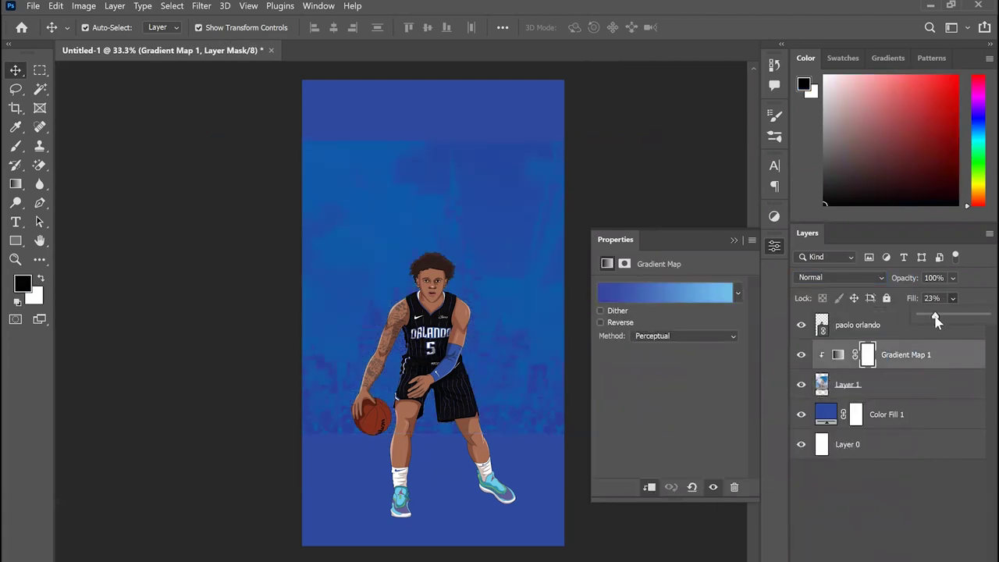
- Duplicate the castle photo layer and delete the original Layer 1 beneath the copy
{"action": "left_click", "coordinate": [886, 391]}
{"action": "key", "text": "ctrl+j"}
{"action": "left_click", "coordinate": [716, 252]}
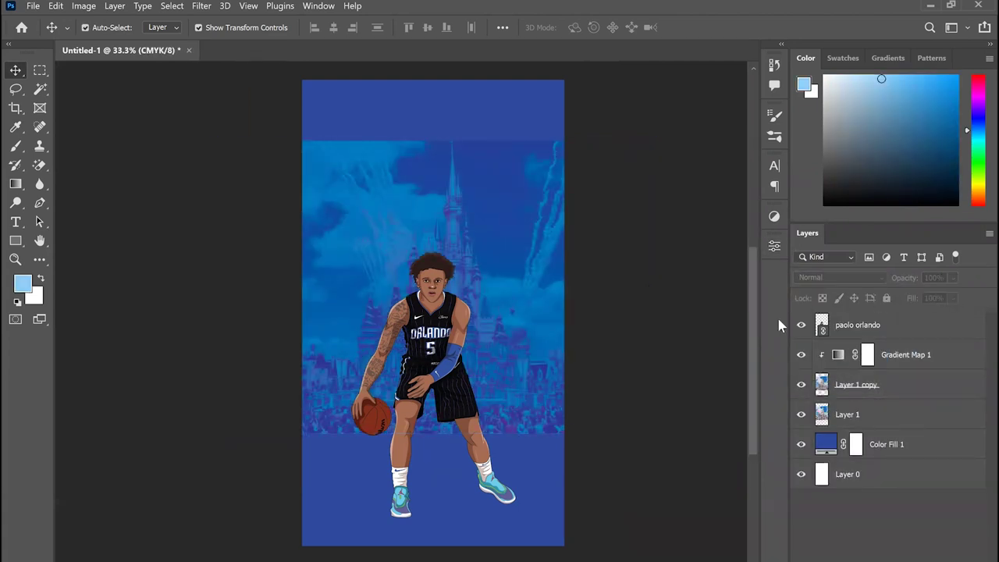
{"action": "left_click", "coordinate": [912, 353]}
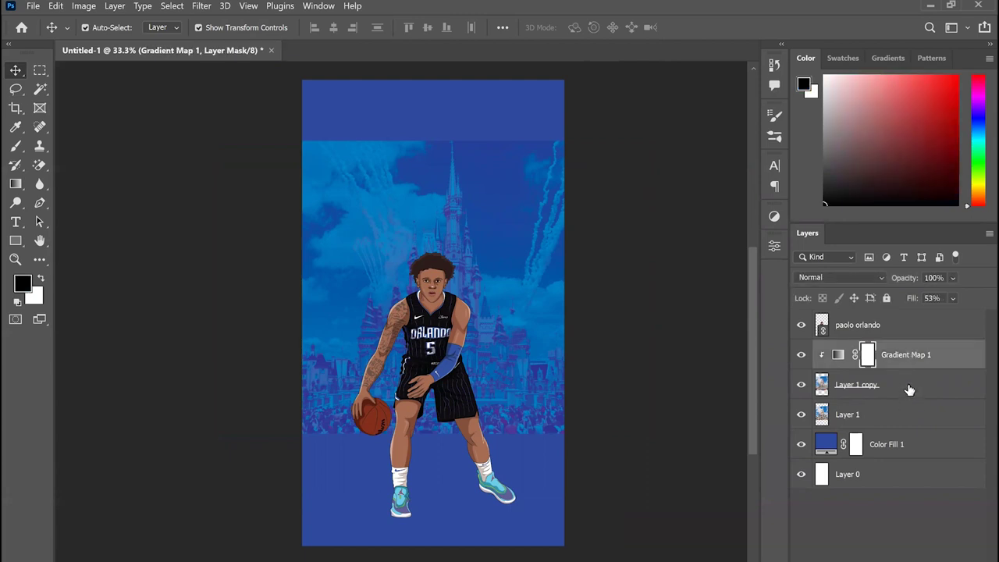
{"action": "left_click", "coordinate": [908, 387]}
{"action": "left_click", "coordinate": [884, 414]}
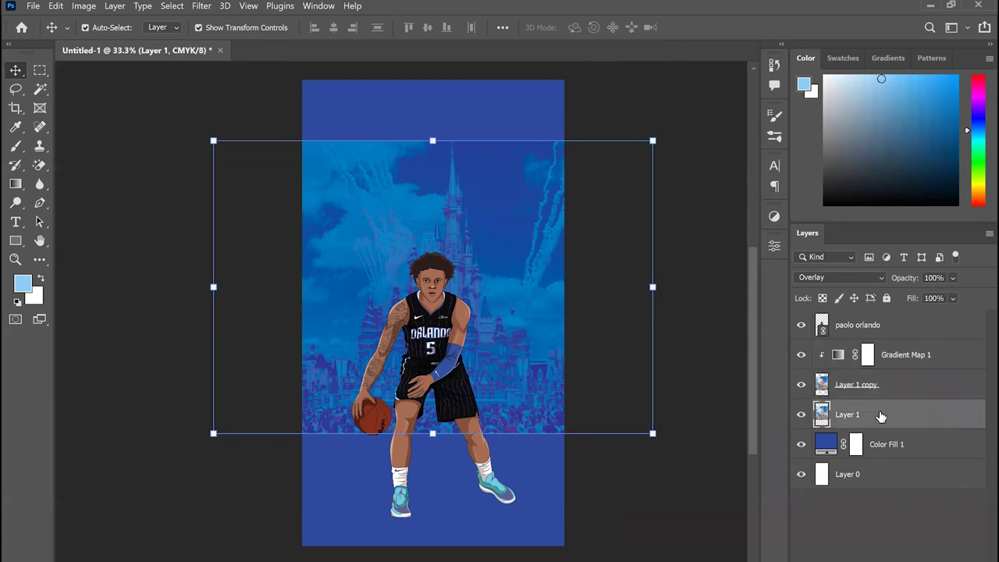
{"action": "key", "text": "Delete"}
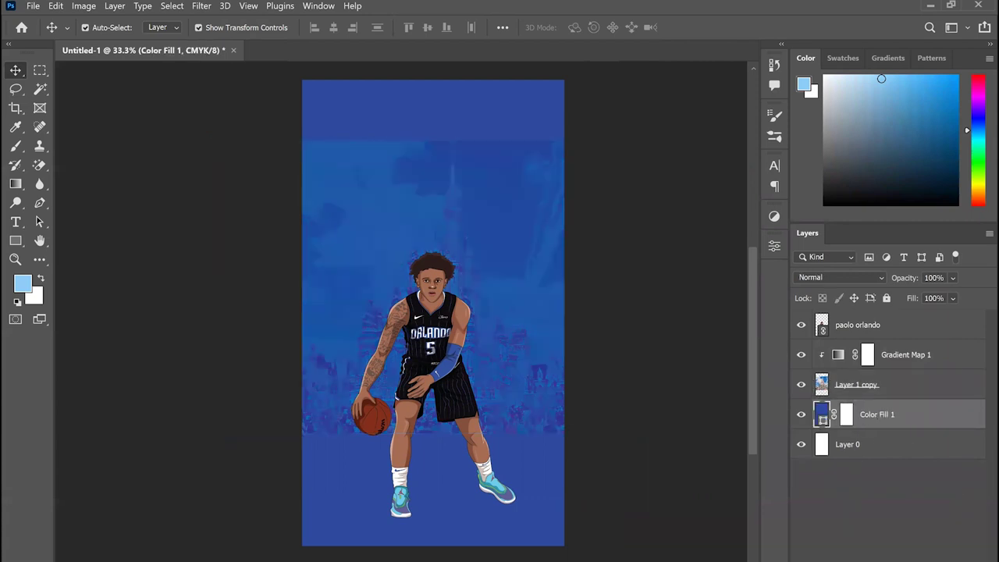
- Add a mask to the castle photo layer and paint black with a soft 1102 px brush to fade its upper and lower edges
{"action": "key", "text": "b"}
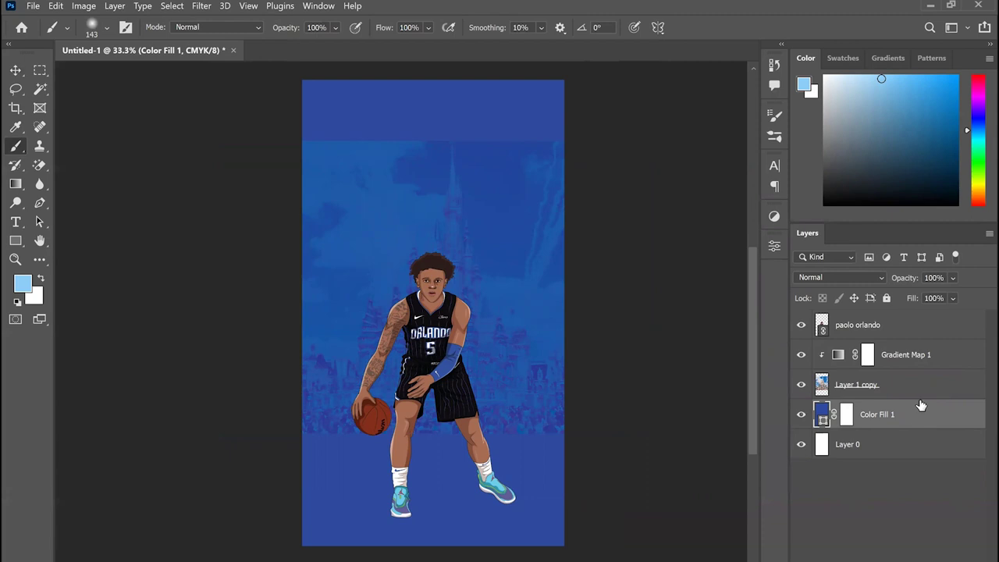
{"action": "left_click", "coordinate": [898, 388]}
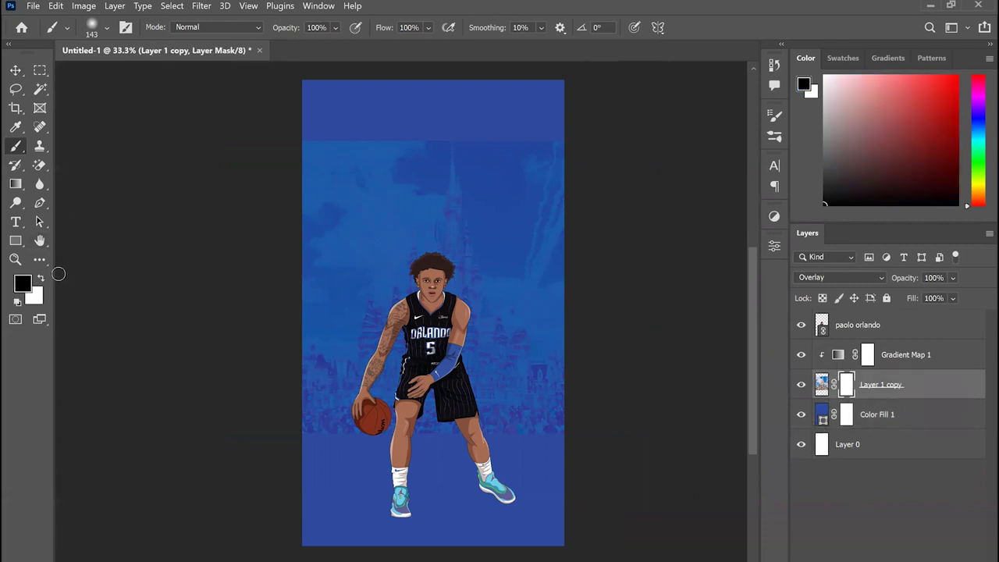
{"action": "right_click", "coordinate": [447, 206]}
{"action": "left_click_drag", "start_coordinate": [577, 242], "coordinate": [606, 242]}
{"action": "left_click_drag", "start_coordinate": [277, 125], "coordinate": [544, 130]}
{"action": "left_click_drag", "start_coordinate": [668, 458], "coordinate": [678, 461]}
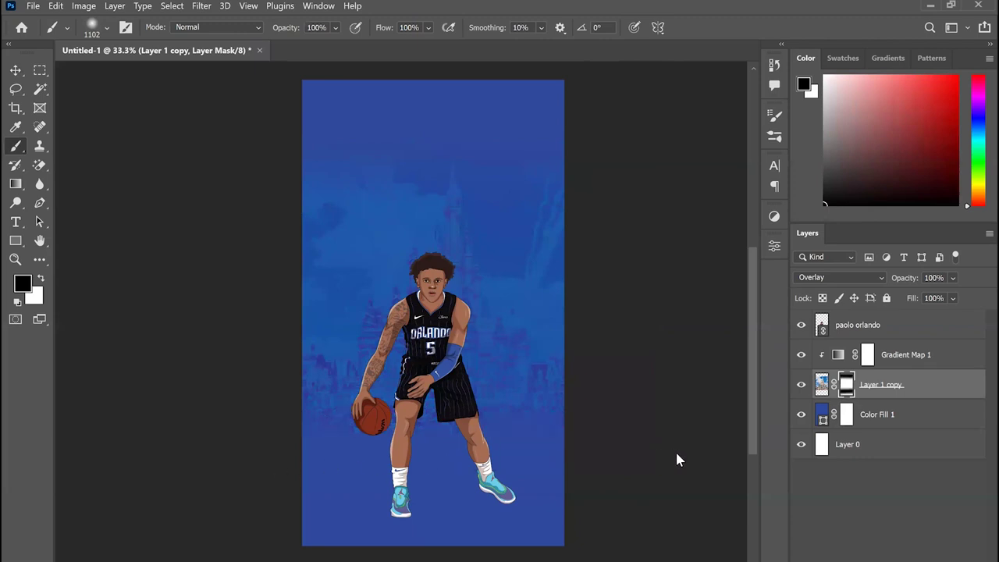
{"action": "left_click", "coordinate": [40, 281]}
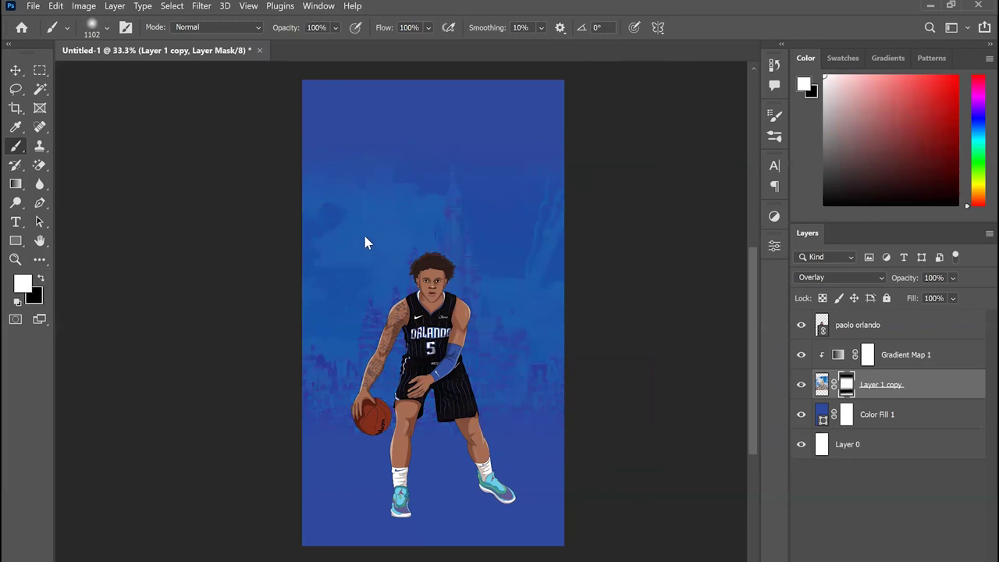
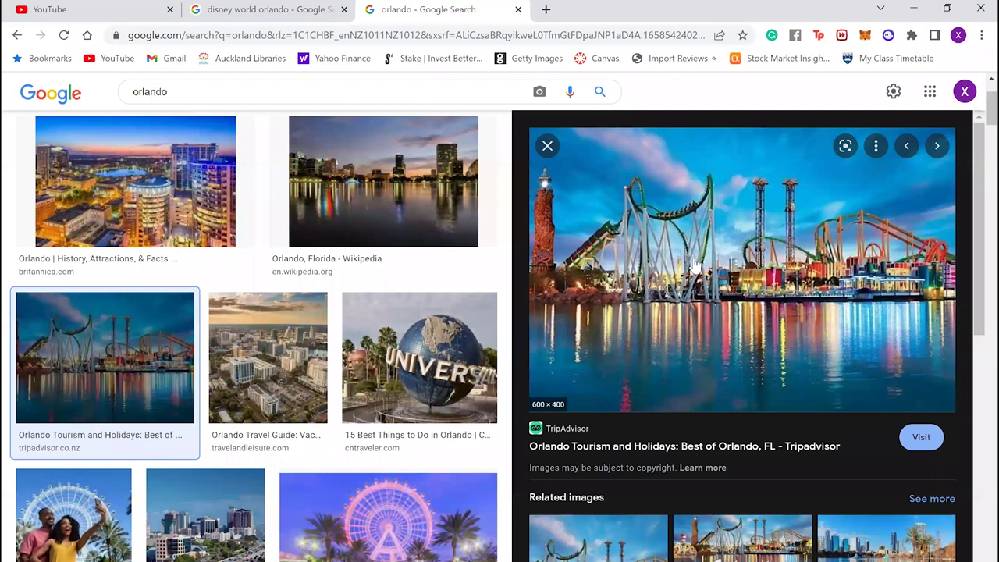
- Switch to Chrome and open the Universal's Islands of Adventure photo from the related images in the orlando image results
{"action": "scroll", "coordinate": [638, 394], "scroll_direction": "down", "scroll_amount": 2}
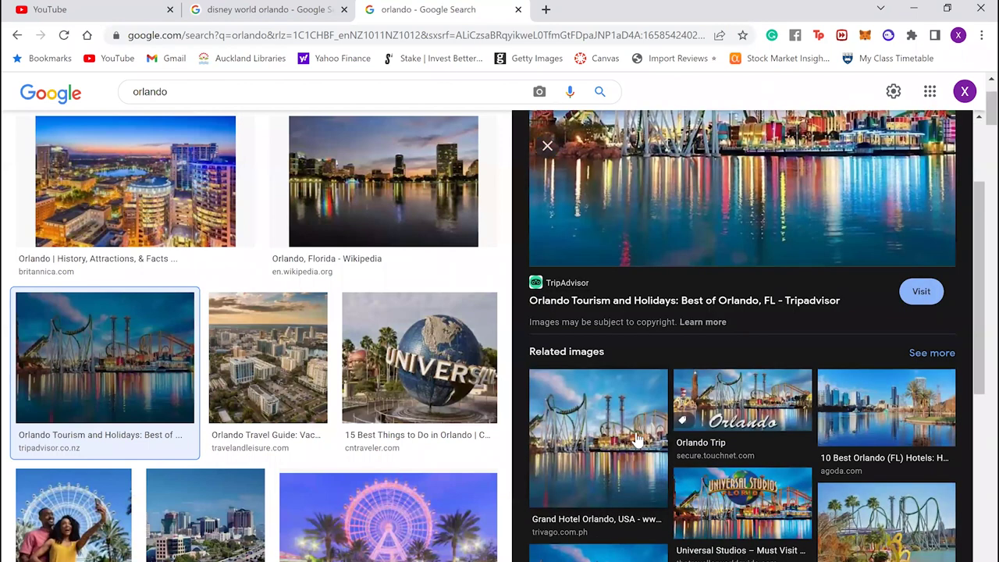
{"action": "left_click", "coordinate": [712, 373]}
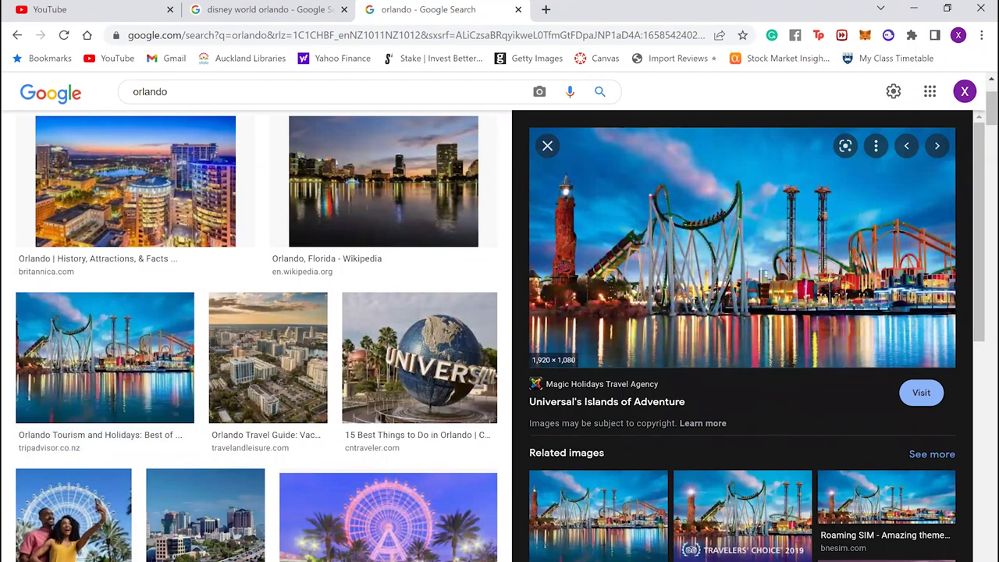
- Return to Photoshop, paste the roller coaster photo, scale it to 137.22%, and place it across the top of the canvas
{"action": "key", "text": "alt+Tab"}
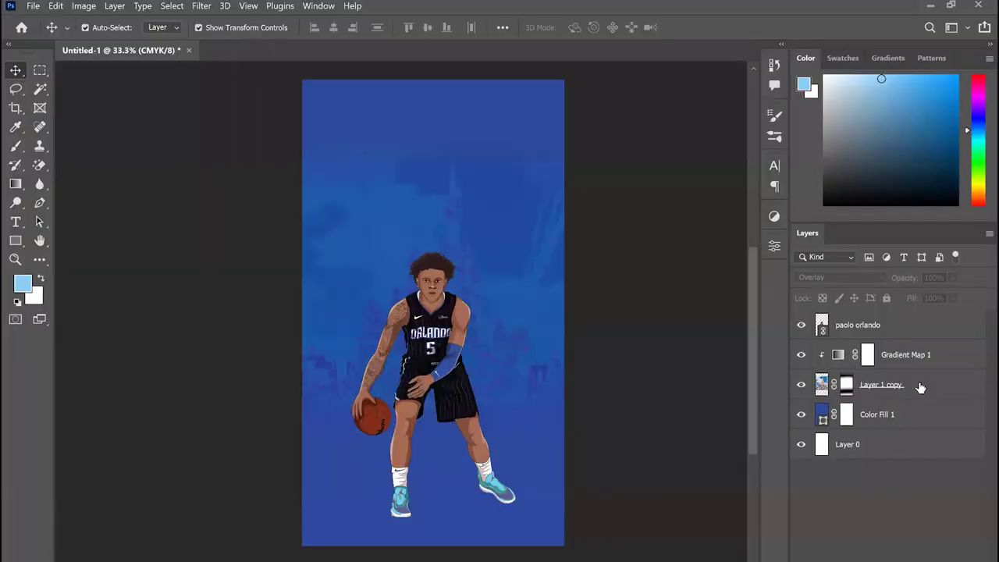
{"action": "key", "text": "ctrl+v"}
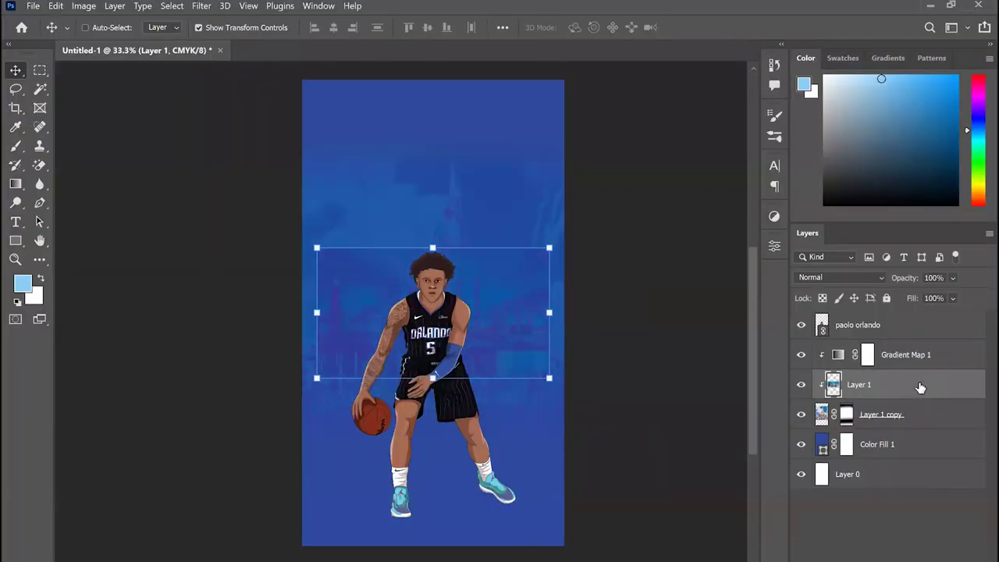
{"action": "key", "text": "ctrl+t"}
{"action": "left_click_drag", "start_coordinate": [434, 248], "coordinate": [435, 196]}
{"action": "left_click_drag", "start_coordinate": [514, 294], "coordinate": [513, 148]}
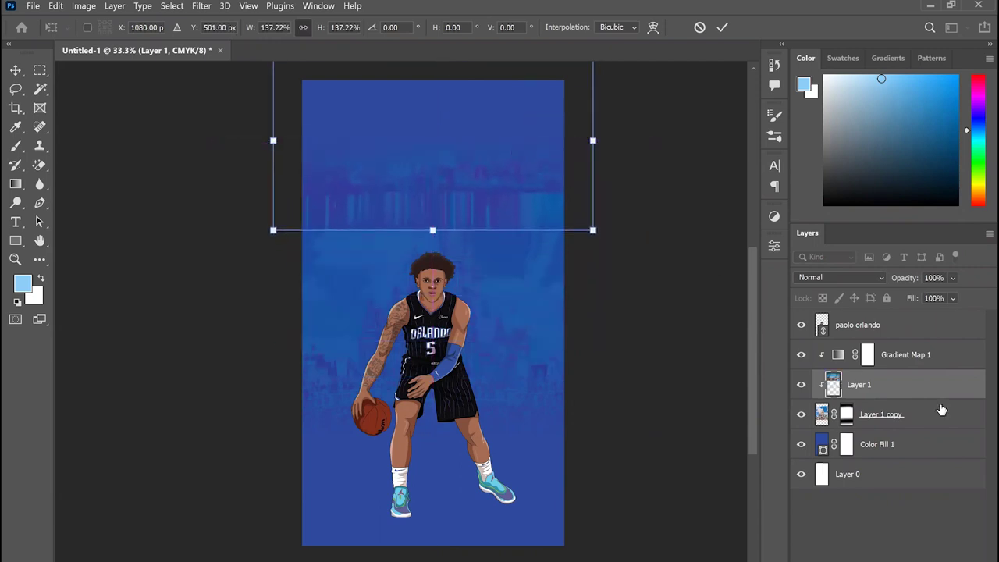
- Move the roller coaster layer above Gradient Map 1 and flip the photo vertically, placing it slightly lower behind the player
{"action": "left_click_drag", "start_coordinate": [937, 384], "coordinate": [921, 370]}
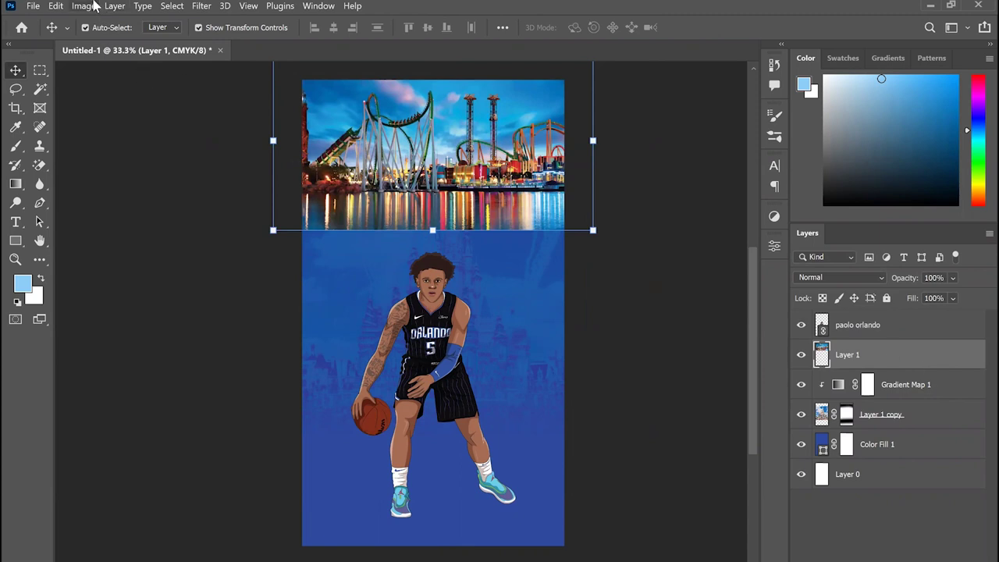
{"action": "left_click", "coordinate": [93, 6]}
{"action": "mouse_move", "coordinate": [56, 6]}
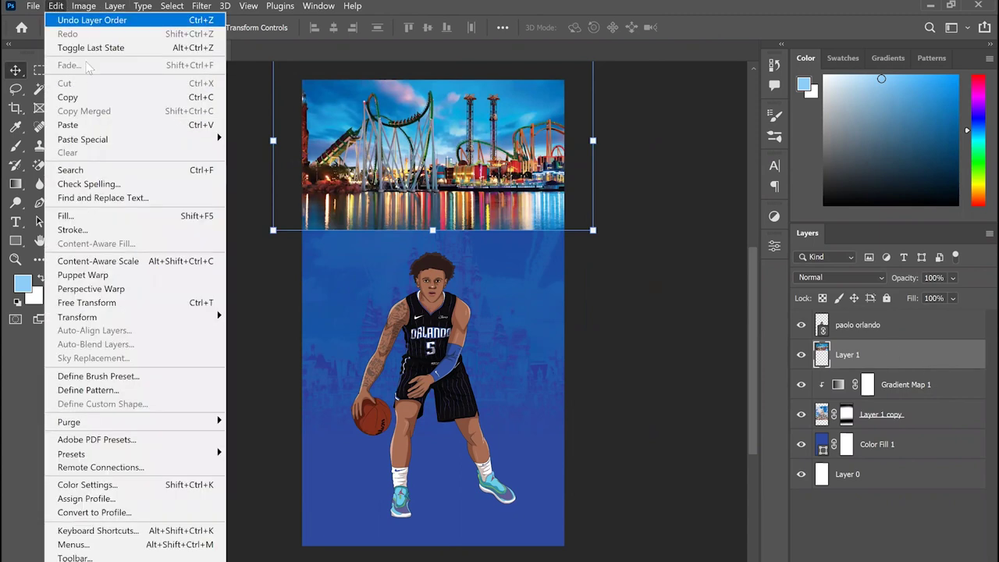
{"action": "mouse_move", "coordinate": [166, 320]}
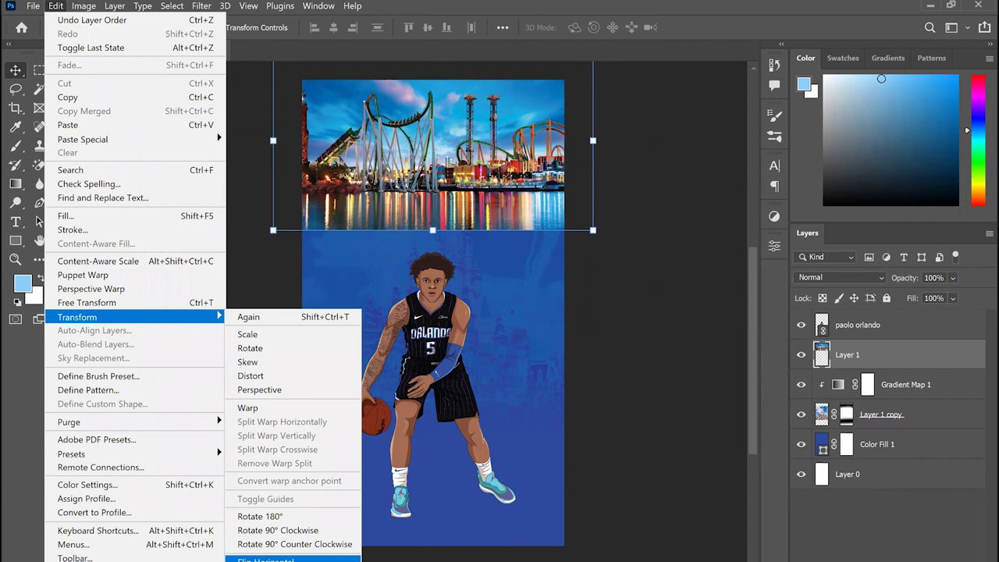
{"action": "left_click", "coordinate": [266, 561]}
{"action": "left_click_drag", "start_coordinate": [504, 161], "coordinate": [497, 176]}
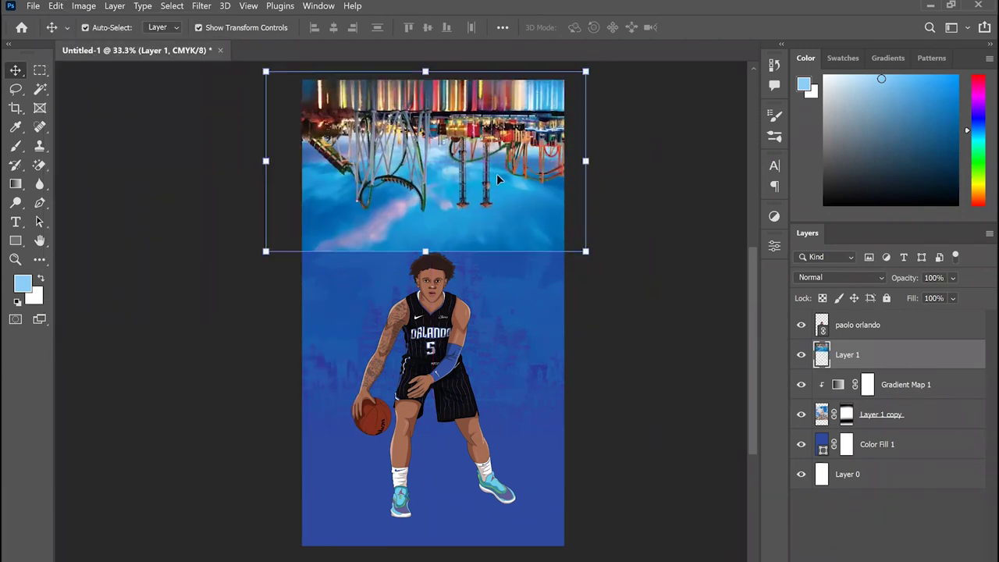
- Add a mask to the roller coaster layer and brush black along the photo's lower edge to fade it into the background
{"action": "left_click", "coordinate": [20, 89]}
{"action": "left_click", "coordinate": [15, 70]}
{"action": "key", "text": "b"}
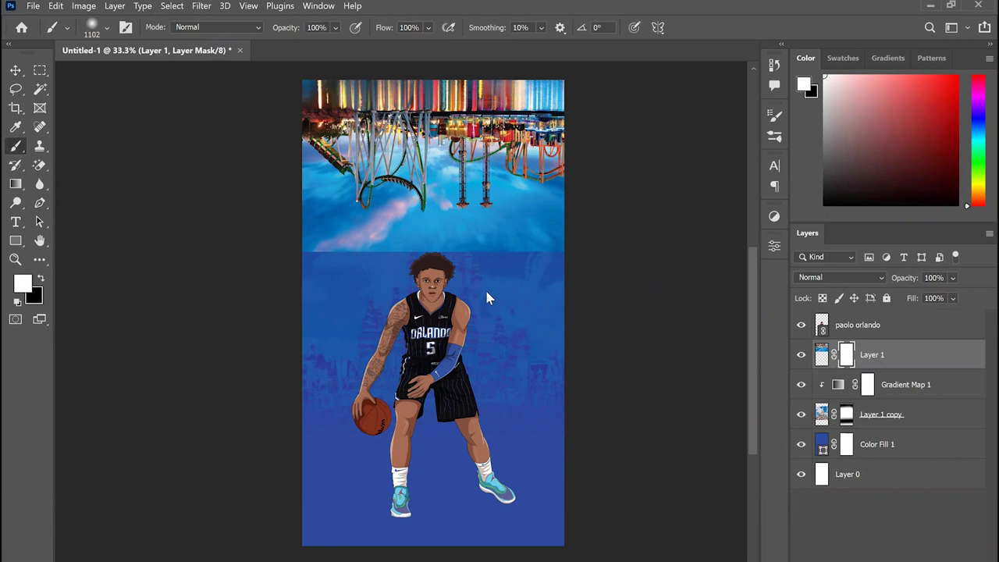
{"action": "left_click", "coordinate": [39, 278]}
{"action": "left_click_drag", "start_coordinate": [325, 296], "coordinate": [512, 292]}
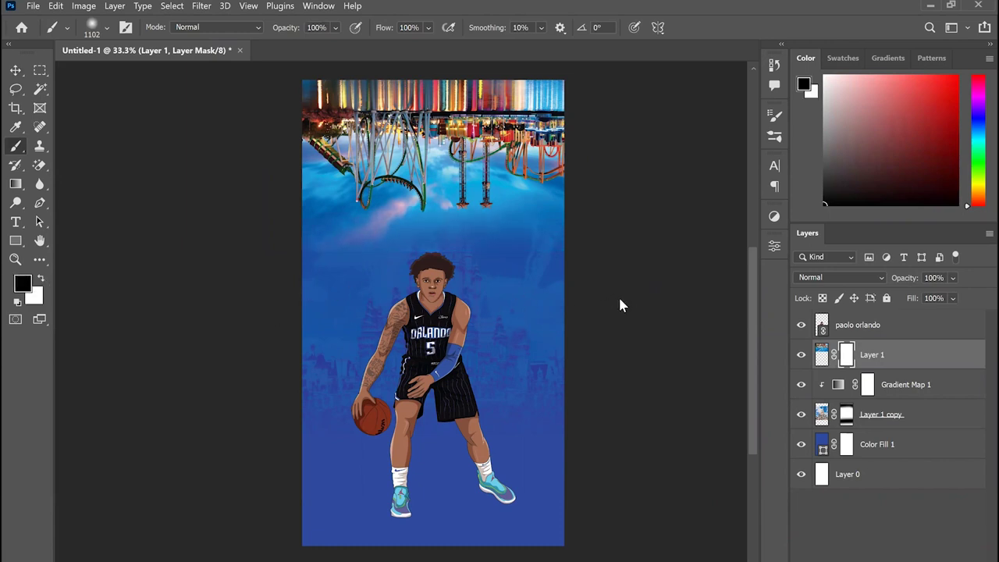
- Set the roller coaster layer's blending mode to Soft Light and deselect the layer
{"action": "left_click", "coordinate": [828, 280]}
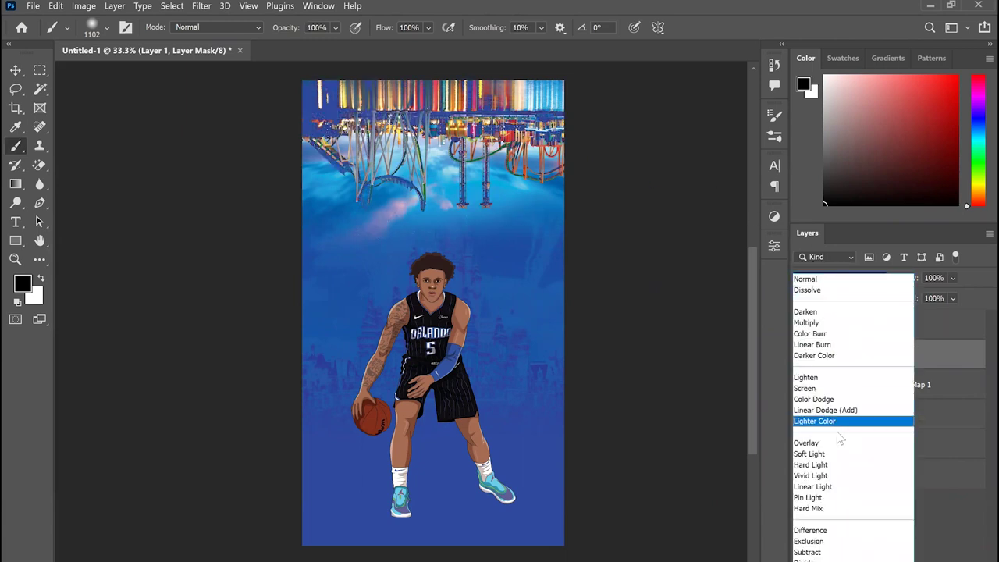
{"action": "left_click", "coordinate": [843, 454]}
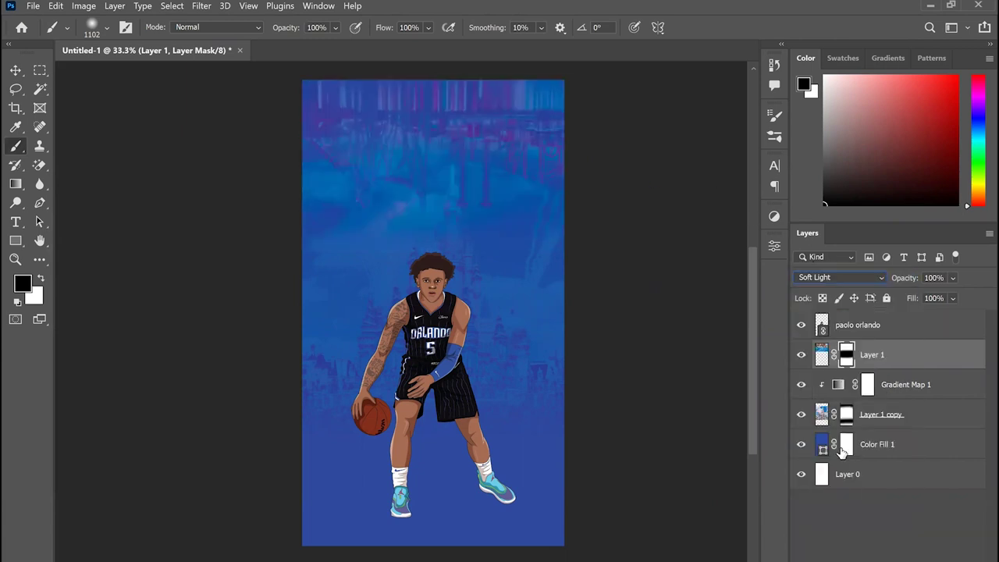
{"action": "left_click", "coordinate": [12, 69]}
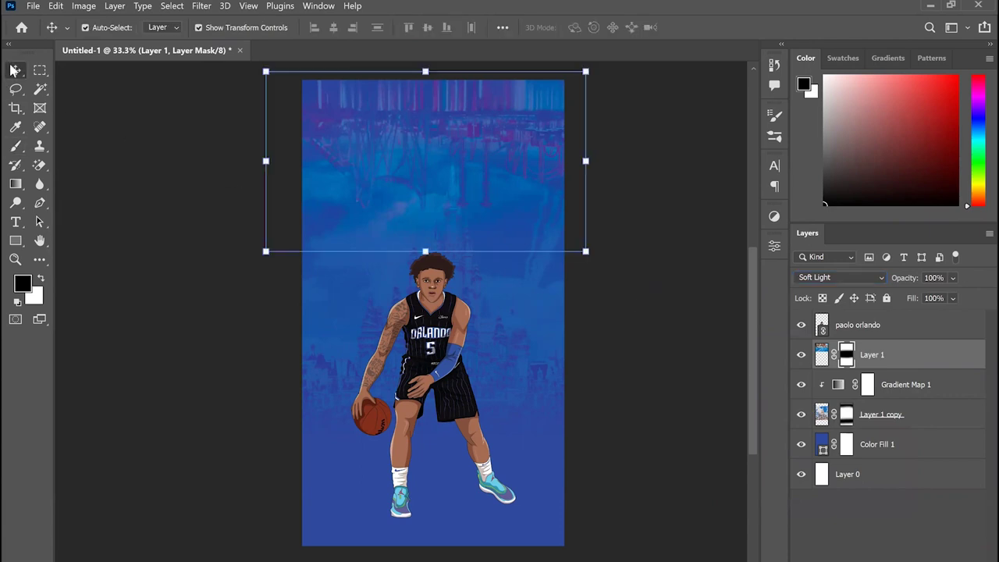
{"action": "left_click", "coordinate": [187, 170]}
- Move the castle photo lower behind the player and deselect it
{"action": "left_click_drag", "start_coordinate": [534, 355], "coordinate": [522, 372]}
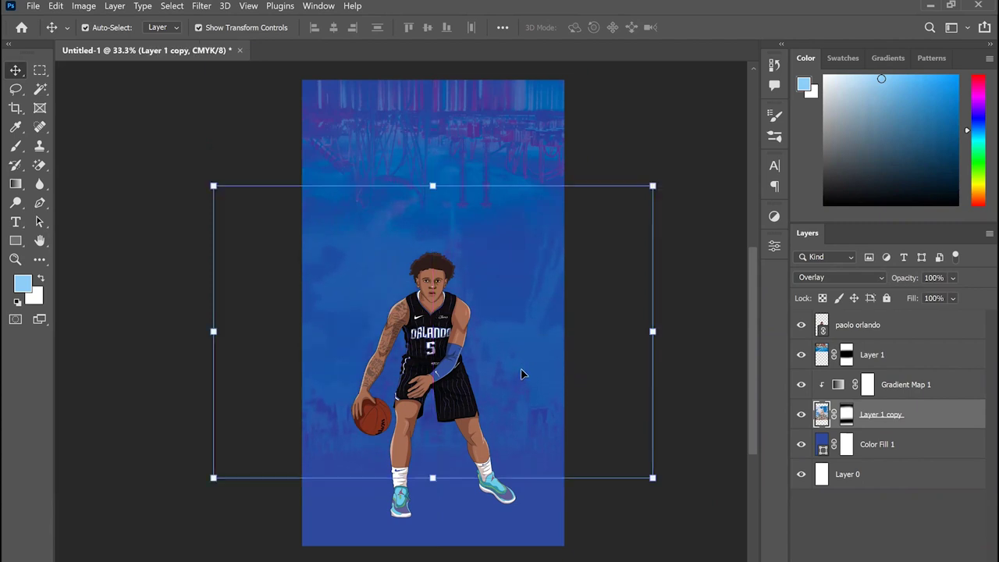
{"action": "left_click", "coordinate": [703, 365]}
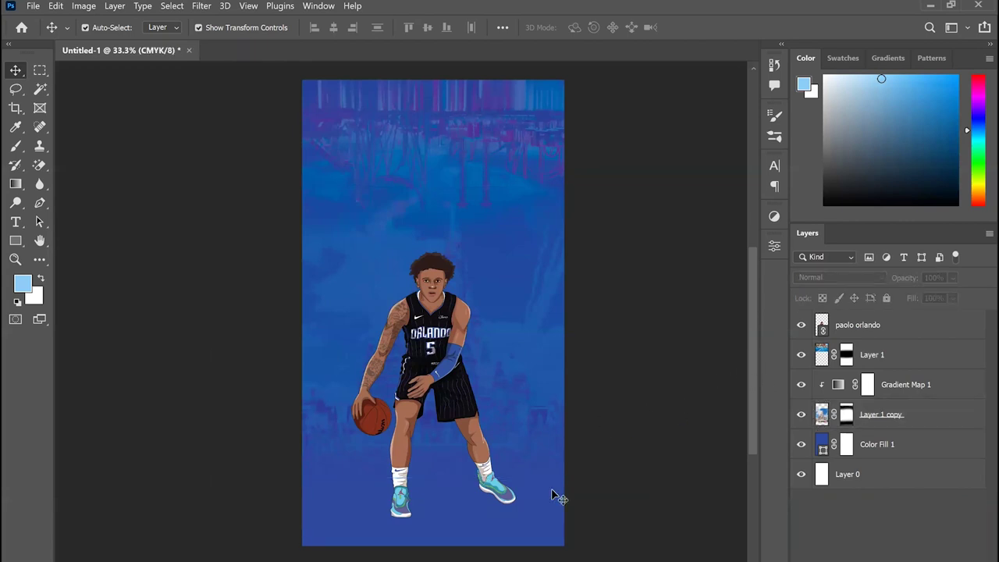
- Switch to Chrome, search images for "orlando magic court", and open the orlandopinstripedpost.com photo of players above the court logo
{"action": "scroll", "coordinate": [552, 495], "scroll_direction": "down", "scroll_amount": 1}
{"action": "left_click", "coordinate": [379, 559]}
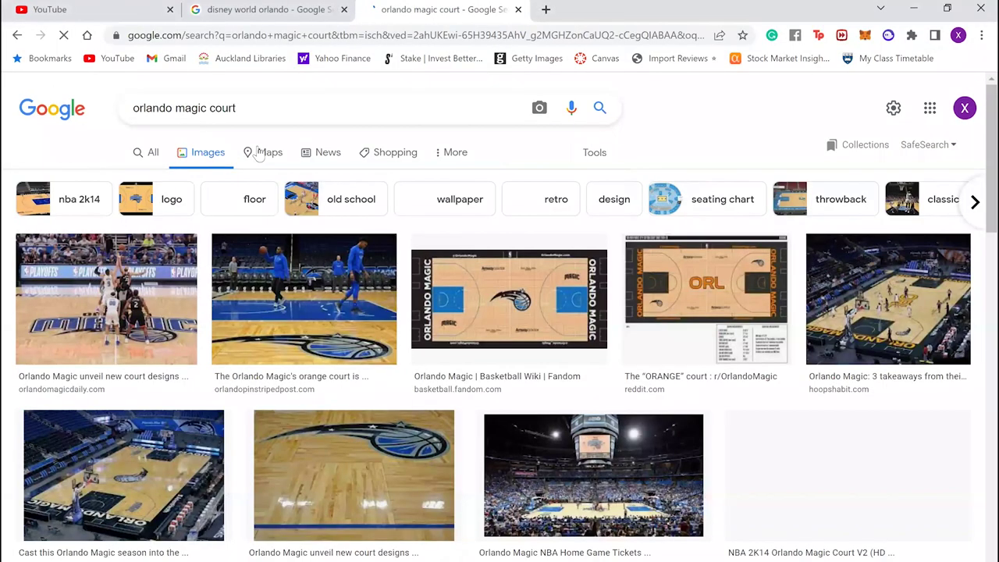
{"action": "scroll", "coordinate": [304, 164], "scroll_direction": "down", "scroll_amount": 1}
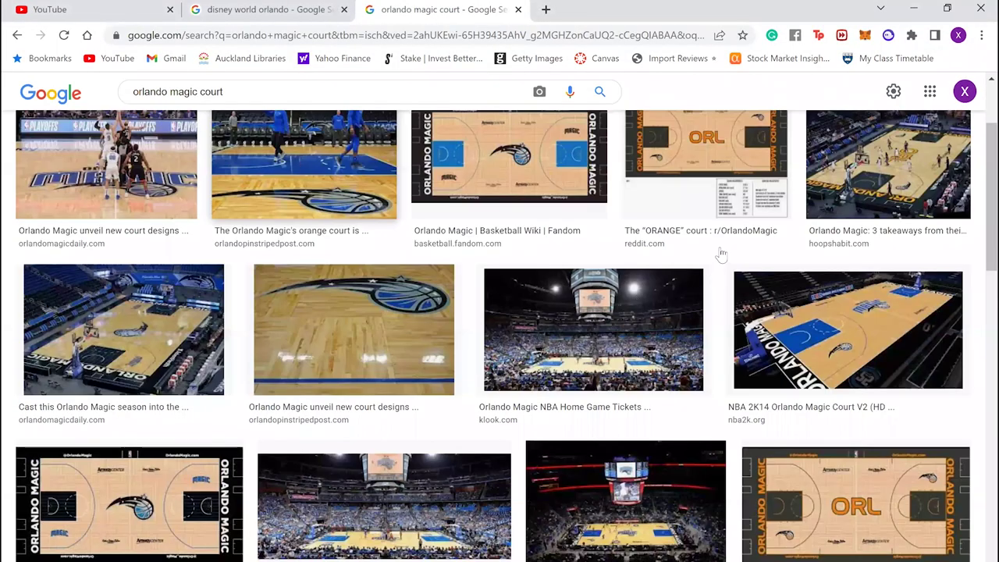
{"action": "left_click", "coordinate": [304, 164]}
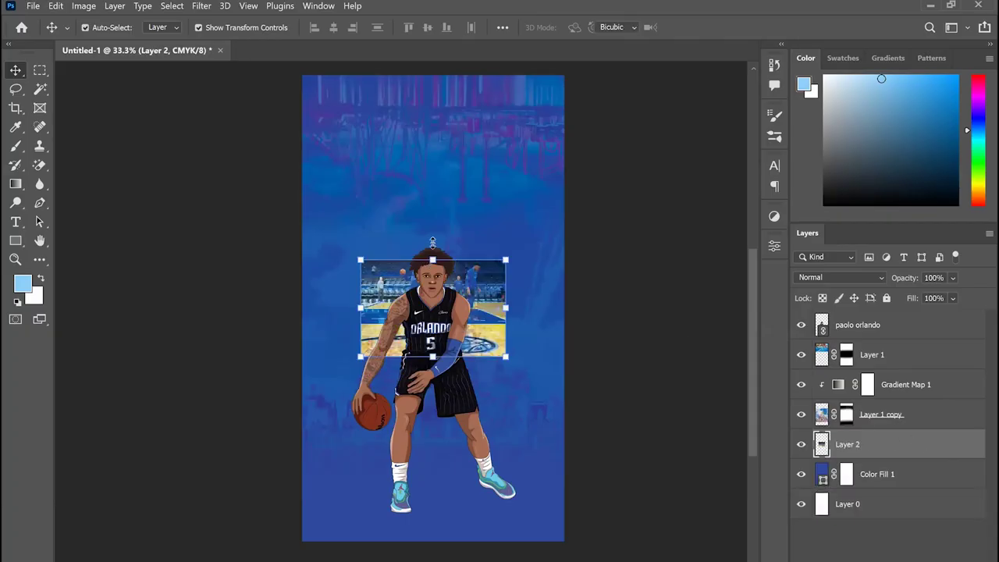
- Enlarge the court photo to 259% and position it behind the player over the lower half of the canvas
{"action": "left_click_drag", "start_coordinate": [429, 261], "coordinate": [435, 109]}
{"action": "left_click_drag", "start_coordinate": [532, 184], "coordinate": [530, 383]}
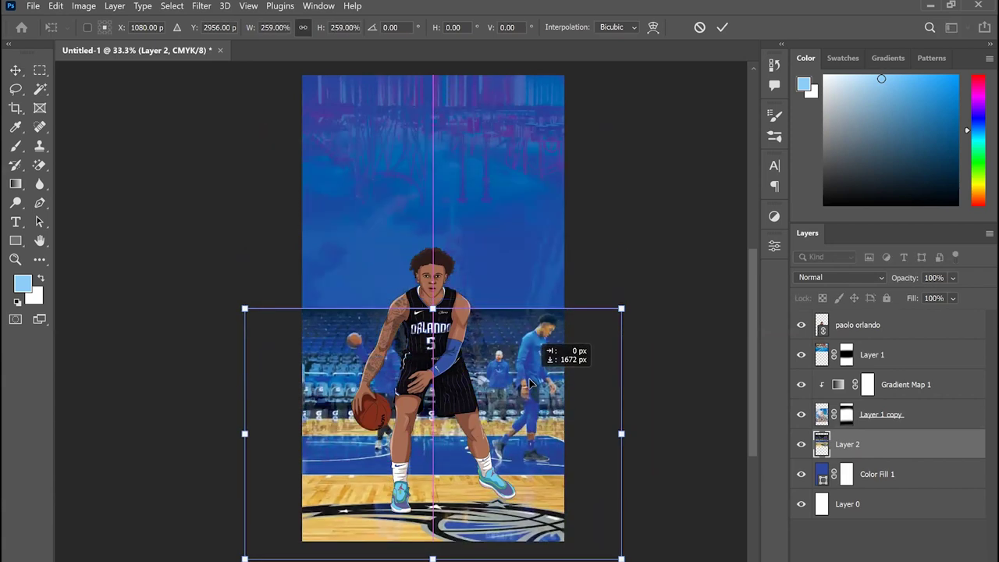
{"action": "key", "text": "Return"}
- Add a mask to the court photo layer and brush black over the stands and people, leaving only the floor
{"action": "left_click", "coordinate": [873, 559]}
{"action": "key", "text": "b"}
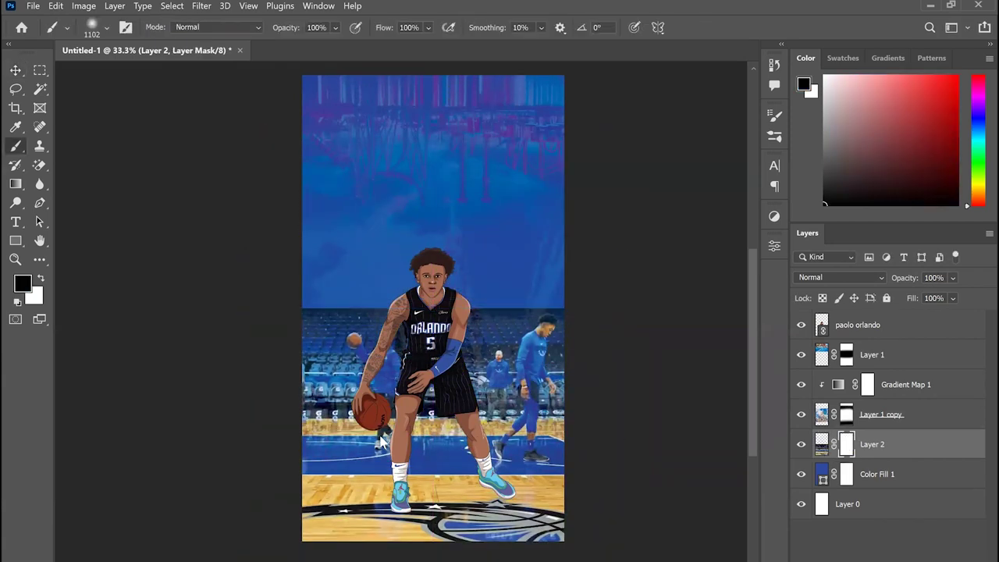
{"action": "mouse_move", "coordinate": [290, 413]}
{"action": "left_mouse_down"}
{"action": "mouse_move", "coordinate": [470, 431]}
{"action": "mouse_move", "coordinate": [568, 425]}
{"action": "mouse_move", "coordinate": [582, 420]}
{"action": "mouse_move", "coordinate": [590, 382]}
{"action": "mouse_move", "coordinate": [252, 351]}
{"action": "mouse_move", "coordinate": [611, 333]}
{"action": "mouse_move", "coordinate": [207, 317]}
{"action": "left_mouse_up"}
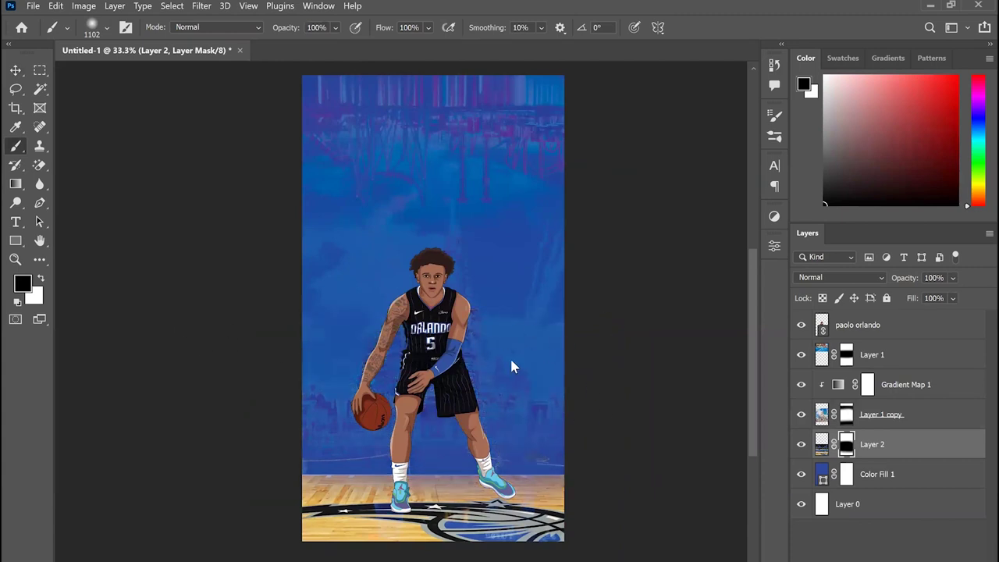
- Try Overlay on the court photo layer, set its blending mode to Soft Light, and deselect the layer
{"action": "left_click", "coordinate": [821, 447]}
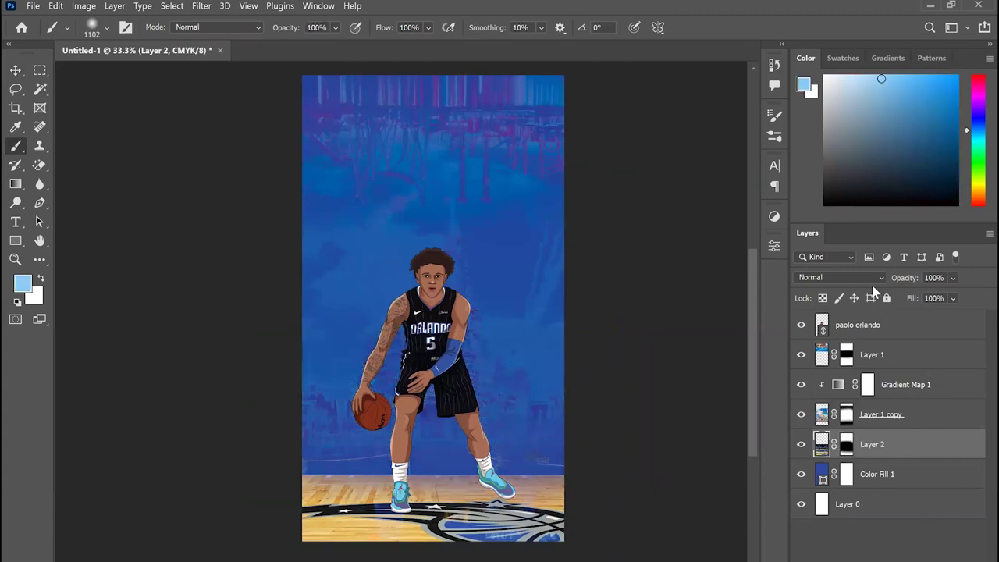
{"action": "left_click", "coordinate": [872, 278]}
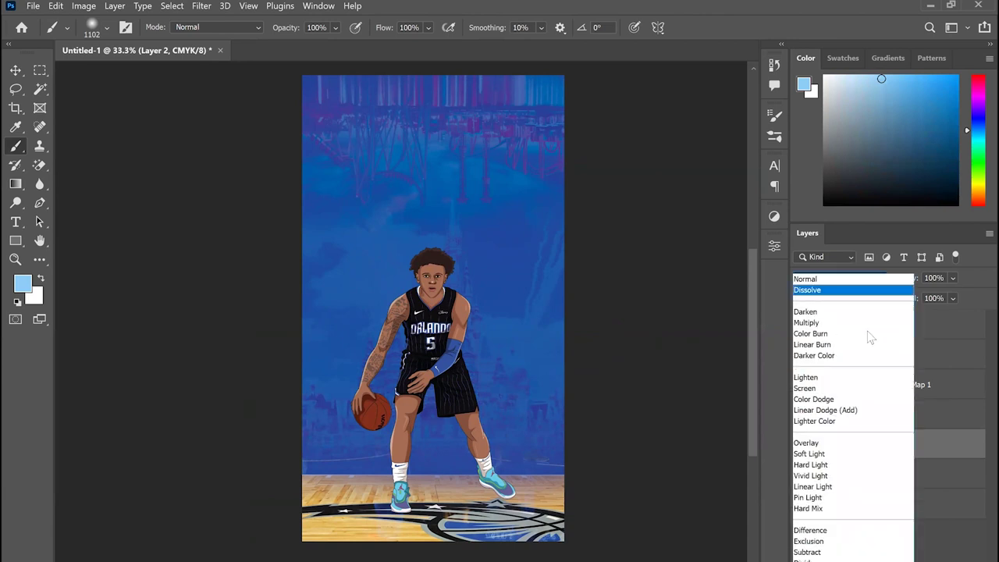
{"action": "left_click", "coordinate": [849, 443]}
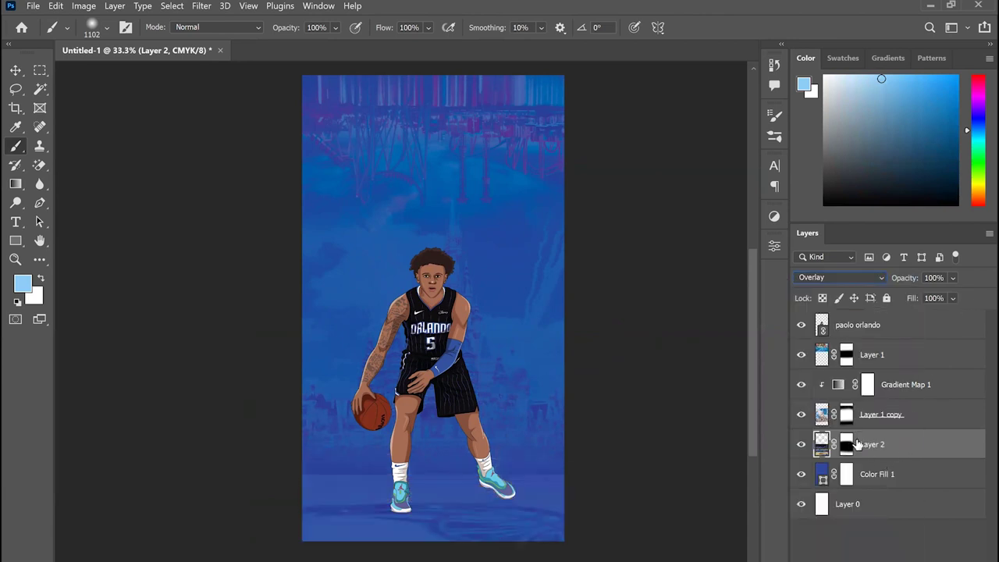
{"action": "left_click", "coordinate": [852, 275]}
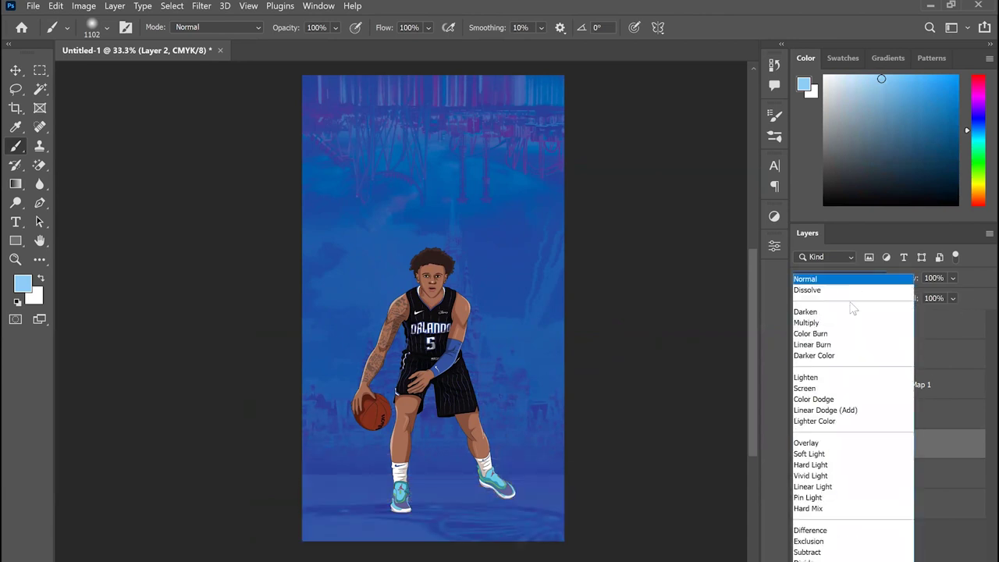
{"action": "left_click", "coordinate": [836, 456]}
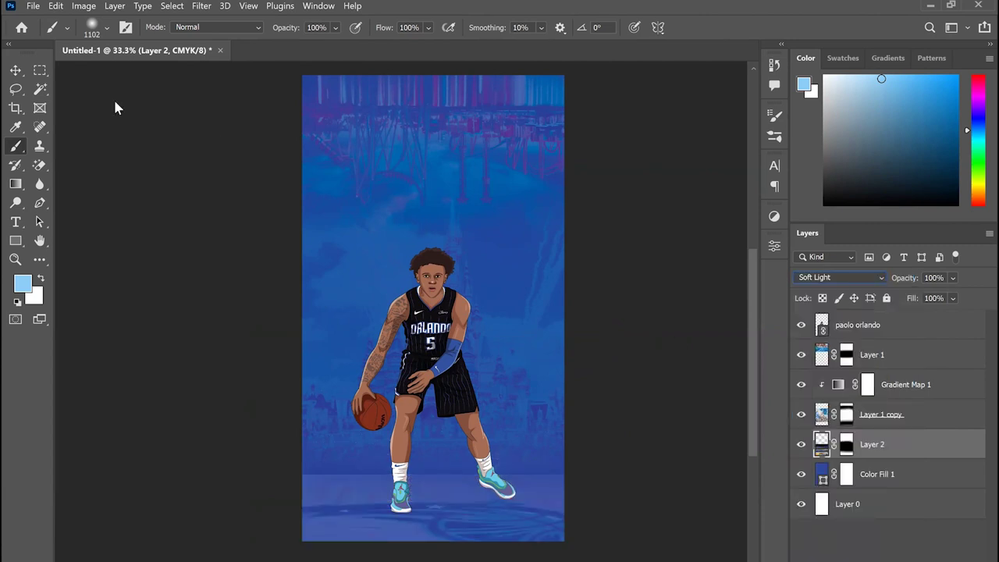
{"action": "left_click", "coordinate": [15, 71]}
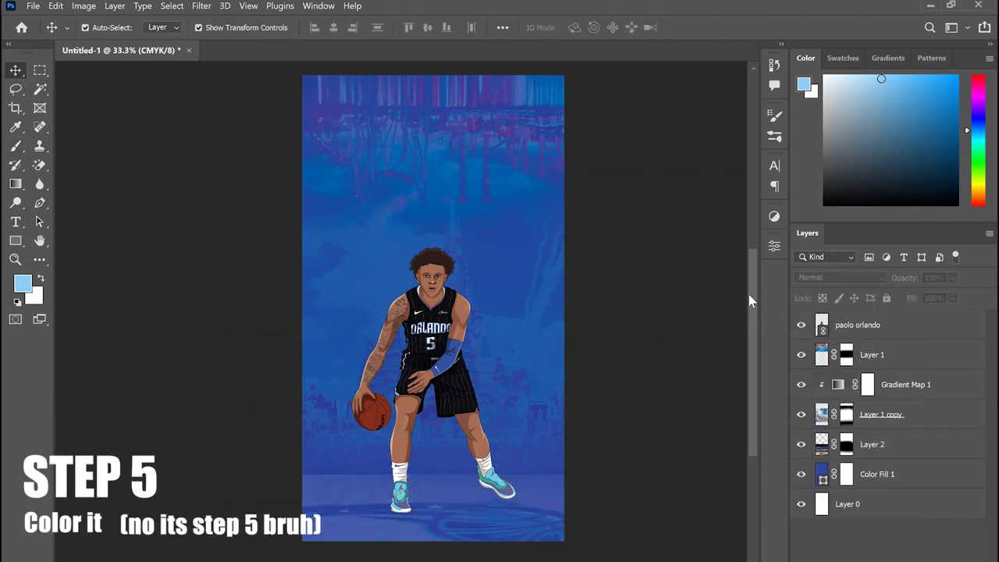
- Add a layer above the roller coaster photo, sample the background blue, and lighten the foreground colour to 5493de
{"action": "scroll", "coordinate": [746, 288], "scroll_direction": "up", "scroll_amount": 2}
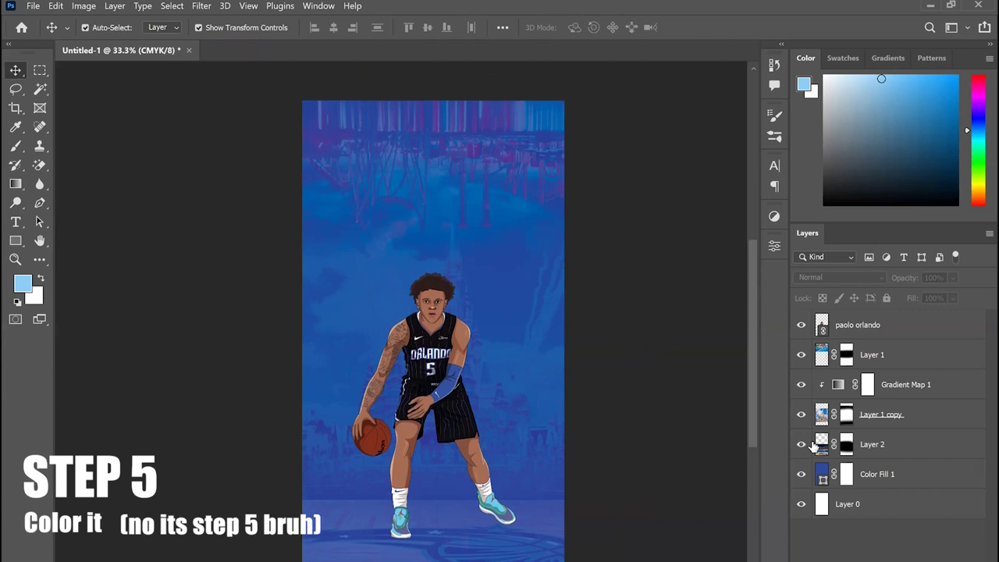
{"action": "left_click", "coordinate": [887, 368]}
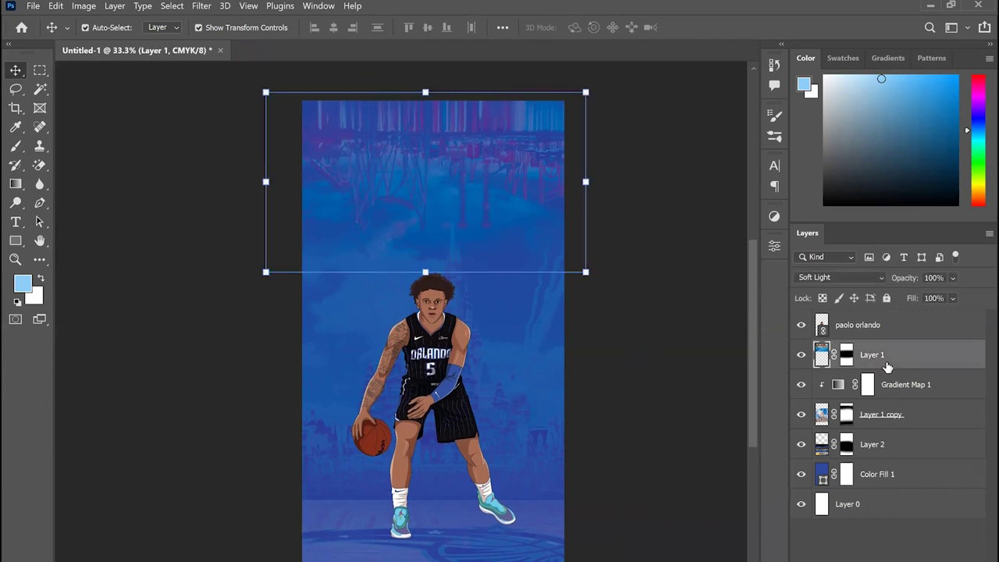
{"action": "key", "text": "ctrl+shift+alt+n"}
{"action": "key", "text": "b"}
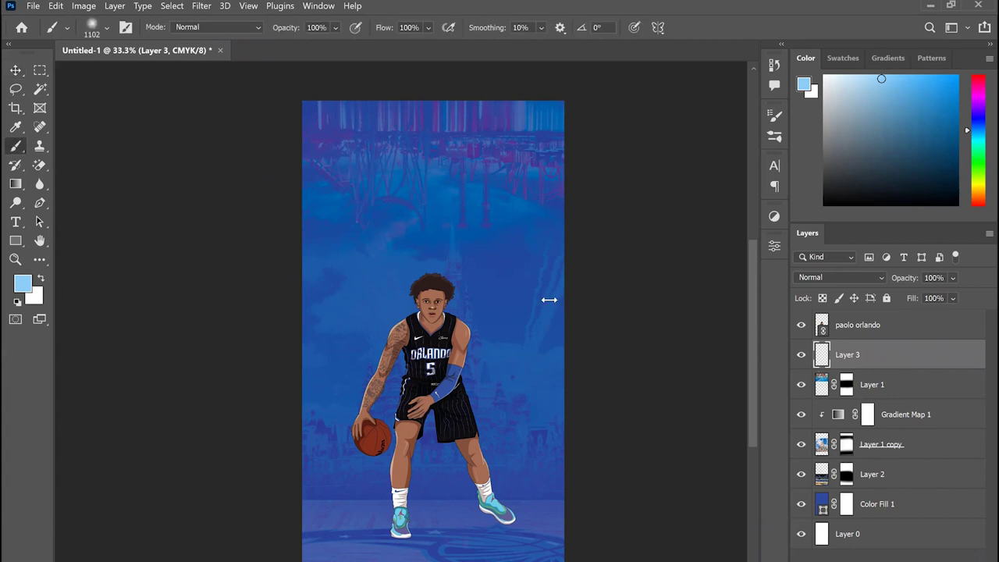
{"action": "left_click", "coordinate": [504, 226], "text": "alt"}
{"action": "left_click", "coordinate": [23, 284]}
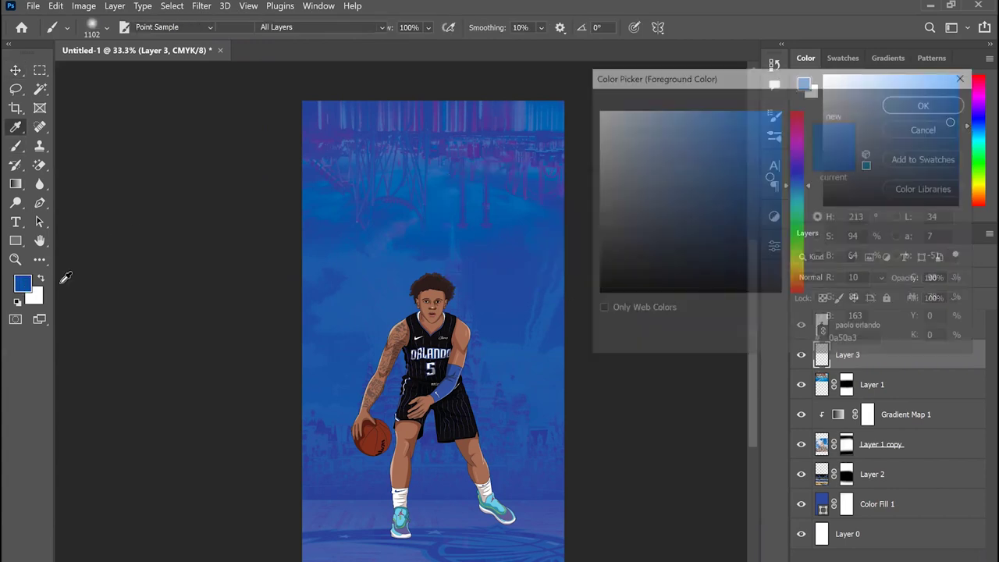
{"action": "left_click_drag", "start_coordinate": [741, 168], "coordinate": [711, 133]}
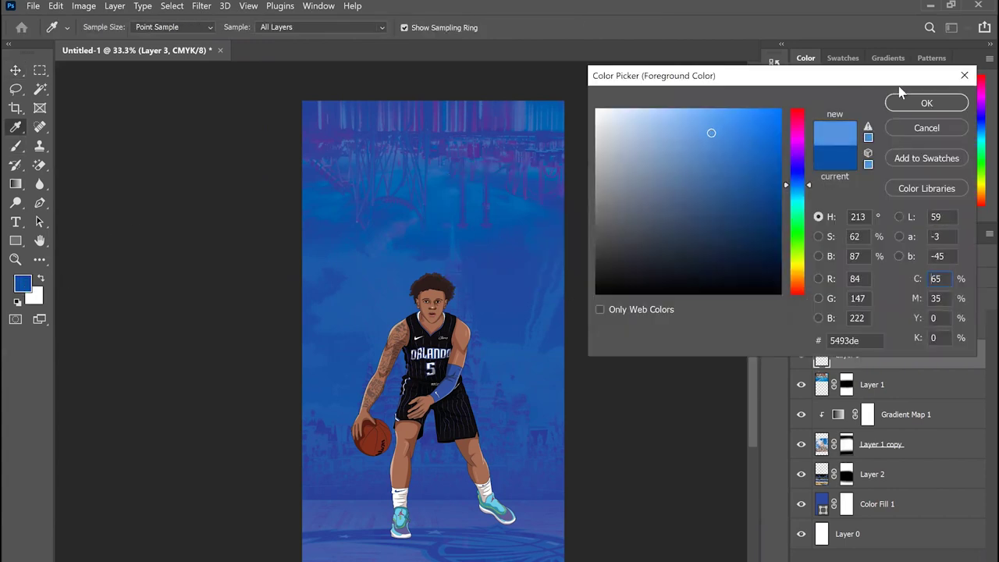
{"action": "key", "text": "Return"}
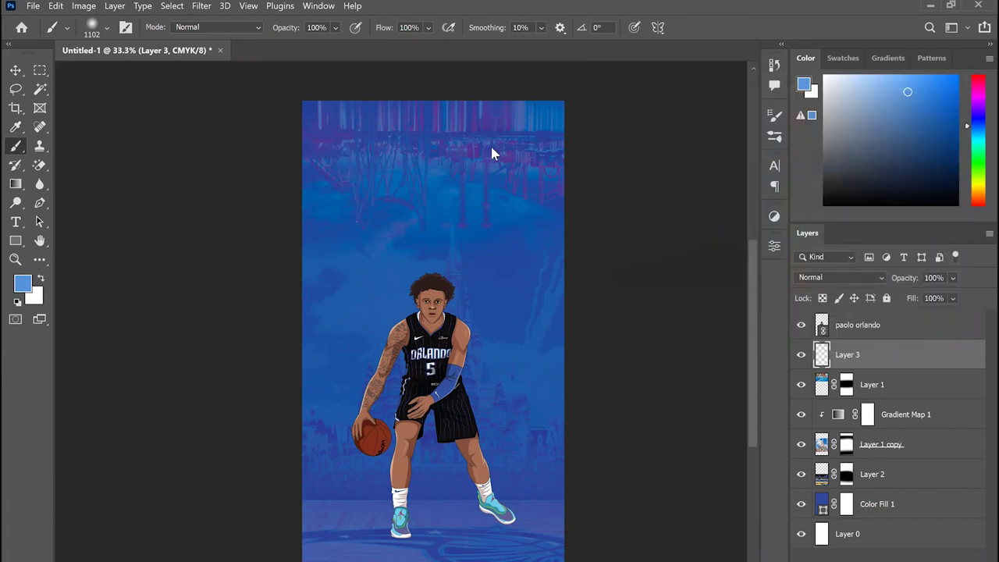
- Set the new layer's blending mode to Overlay and the foreground colour to pale blue c0d9f7
{"action": "left_click", "coordinate": [870, 276]}
{"action": "left_click", "coordinate": [847, 443]}
{"action": "left_click", "coordinate": [23, 285]}
{"action": "left_click", "coordinate": [637, 114]}
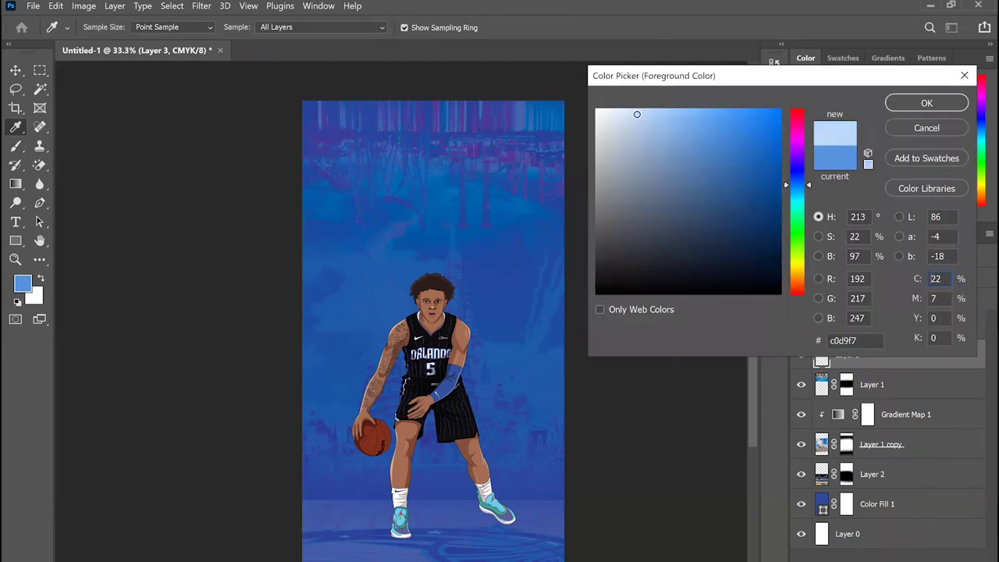
{"action": "left_click", "coordinate": [927, 103]}
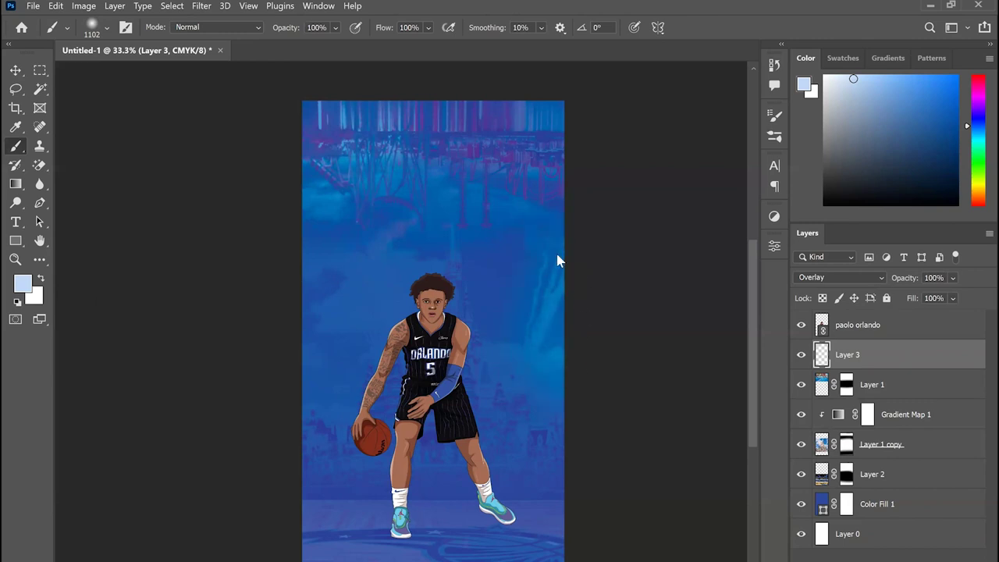
- Set the foreground colour to near-black 010305 for brushing on the Overlay layer
{"action": "left_click", "coordinate": [22, 285]}
{"action": "left_click", "coordinate": [731, 255]}
{"action": "left_click", "coordinate": [739, 288]}
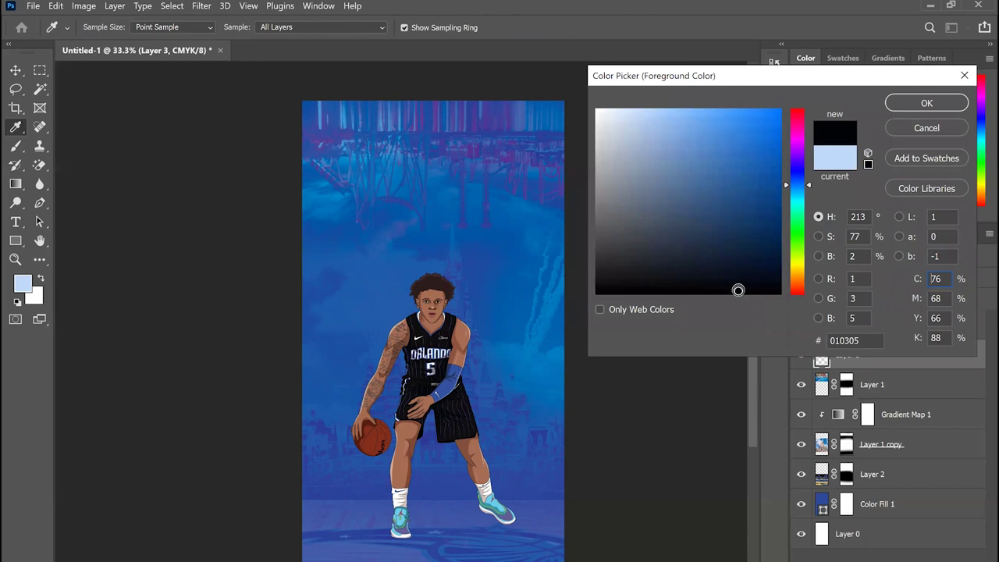
{"action": "left_click", "coordinate": [927, 104]}
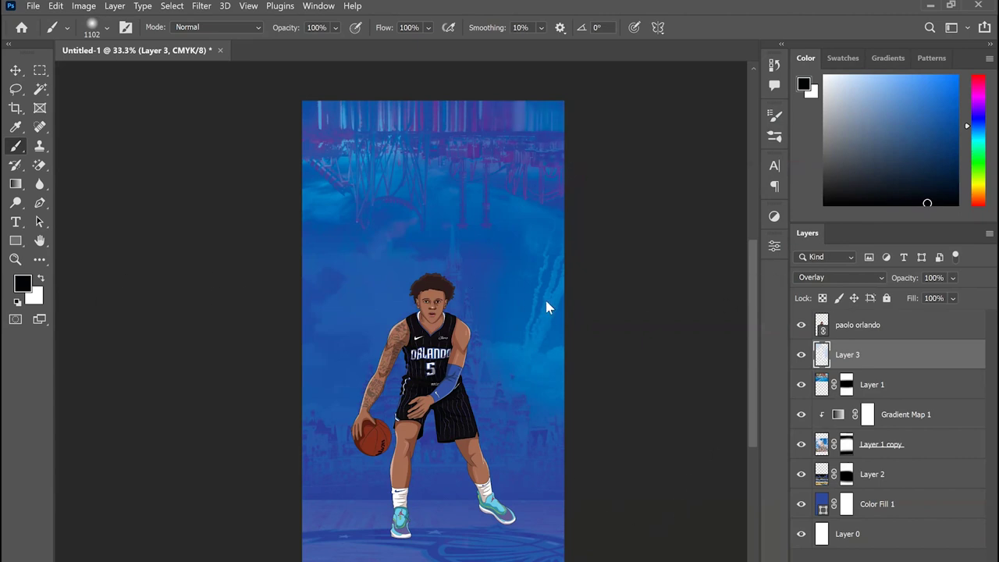
- Sample the blue near the canvas's right edge, shift it to 003ab0, and dab it beside the player with the brush
{"action": "left_click", "coordinate": [549, 333], "text": "alt"}
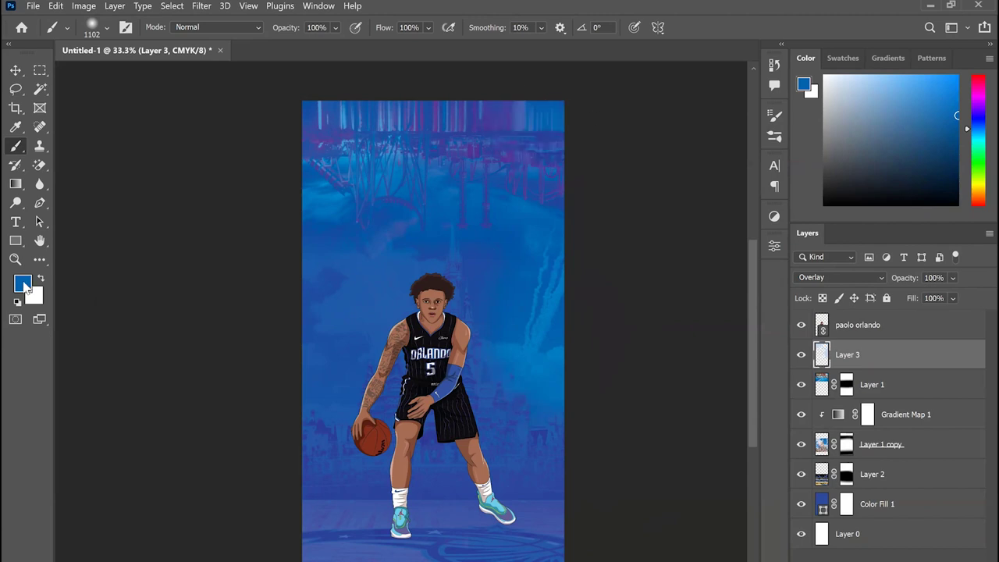
{"action": "left_click", "coordinate": [23, 284]}
{"action": "left_click", "coordinate": [808, 186]}
{"action": "left_click_drag", "start_coordinate": [807, 181], "coordinate": [807, 179]}
{"action": "left_click", "coordinate": [926, 104]}
{"action": "key", "text": "b"}
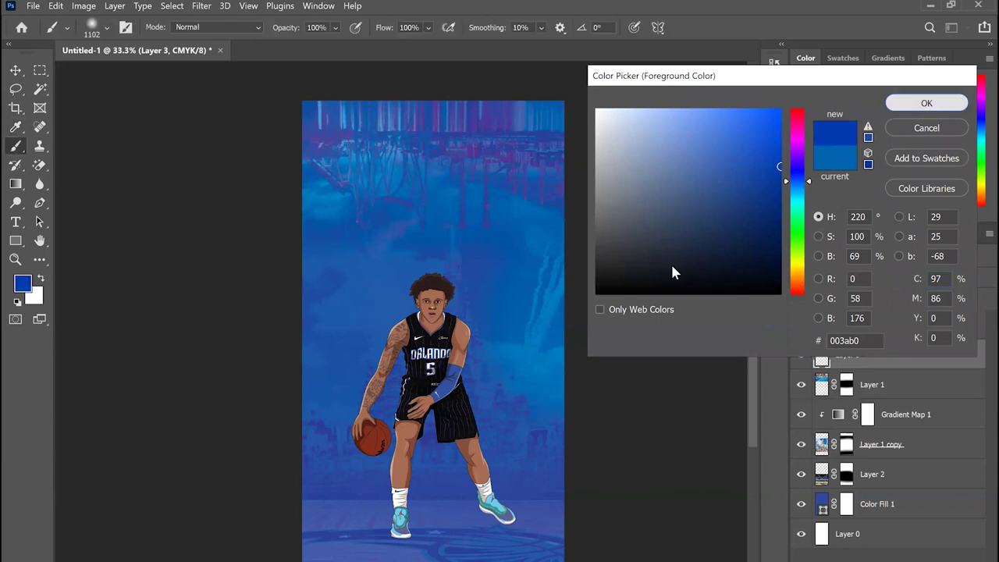
{"action": "left_click", "coordinate": [394, 353]}
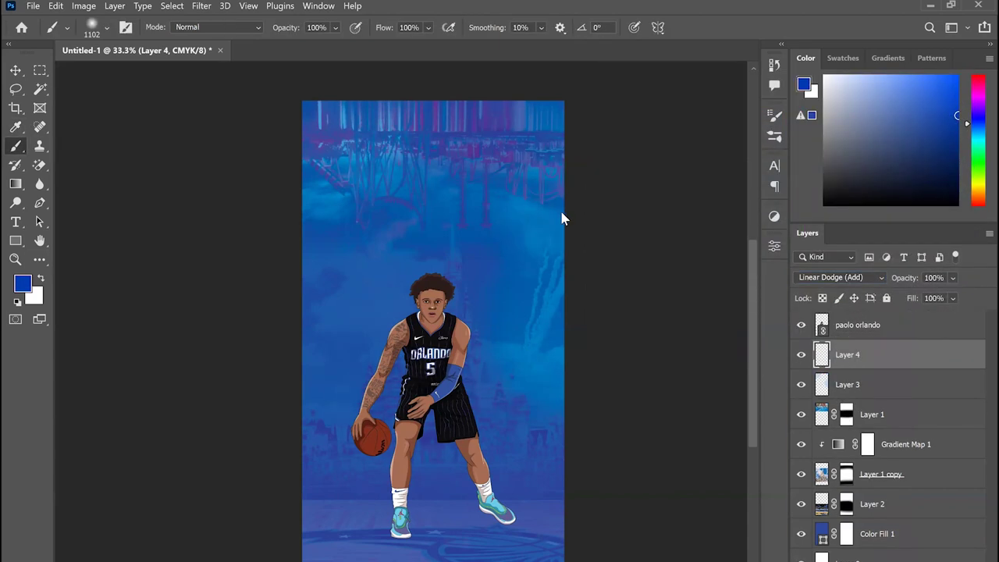
- Brush soft white glow at the canvas's side edges on the Linear Dodge (Add) layer and reduce the layer's fill
{"action": "key", "text": "x"}
{"action": "left_click", "coordinate": [286, 272]}
{"action": "left_click", "coordinate": [607, 320]}
{"action": "left_click", "coordinate": [952, 298]}
{"action": "left_click_drag", "start_coordinate": [990, 316], "coordinate": [940, 316]}
{"action": "left_click", "coordinate": [446, 511]}
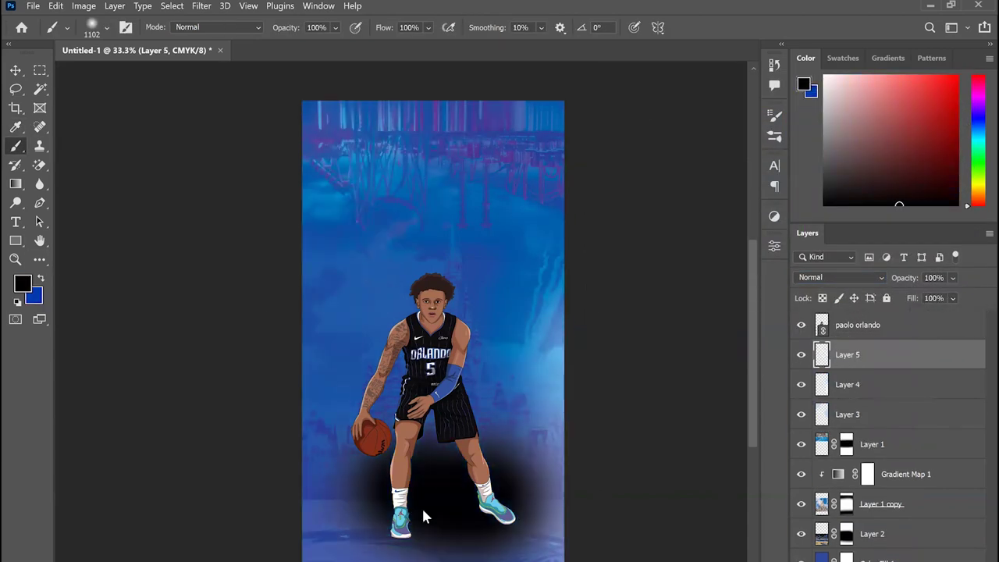
{"action": "key", "text": "ctrl+z"}
{"action": "left_click", "coordinate": [318, 155]}
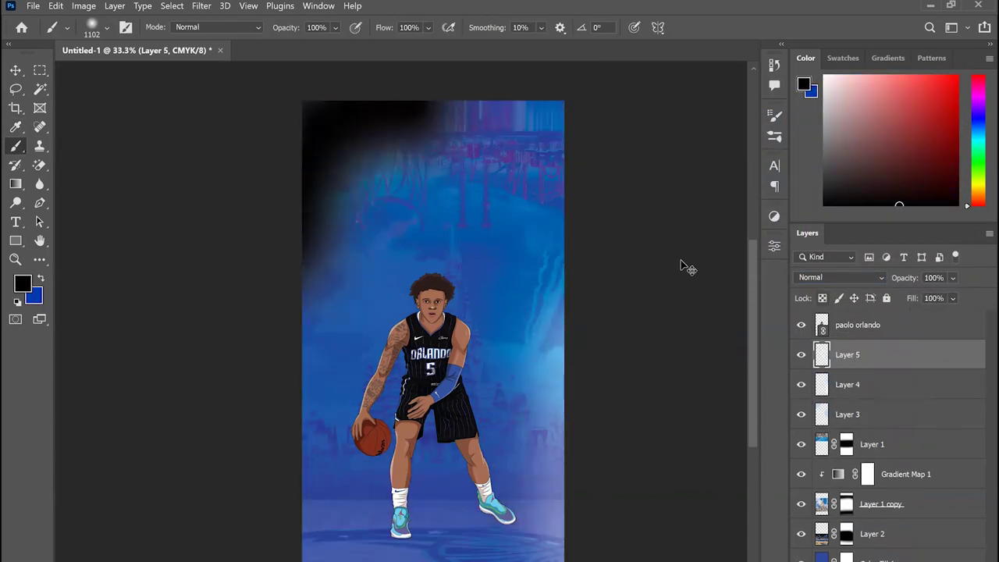
{"action": "key", "text": "ctrl+z"}
- Set the foreground colour to vivid purple and try a soft dab at the canvas's left edge
{"action": "left_click", "coordinate": [927, 104]}
{"action": "left_click", "coordinate": [291, 299]}
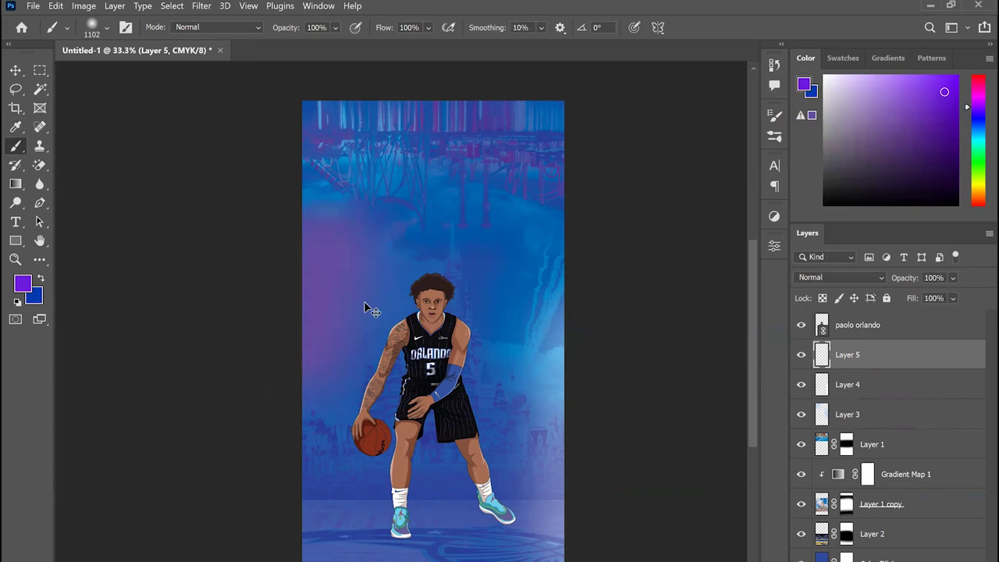
{"action": "key", "text": "ctrl+z"}
- Convert the document's colour mode to RGB while keeping the layers separate
{"action": "left_click", "coordinate": [114, 6]}
{"action": "mouse_move", "coordinate": [83, 6]}
{"action": "left_click", "coordinate": [266, 76]}
{"action": "left_click", "coordinate": [660, 261]}
{"action": "left_click", "coordinate": [656, 260]}
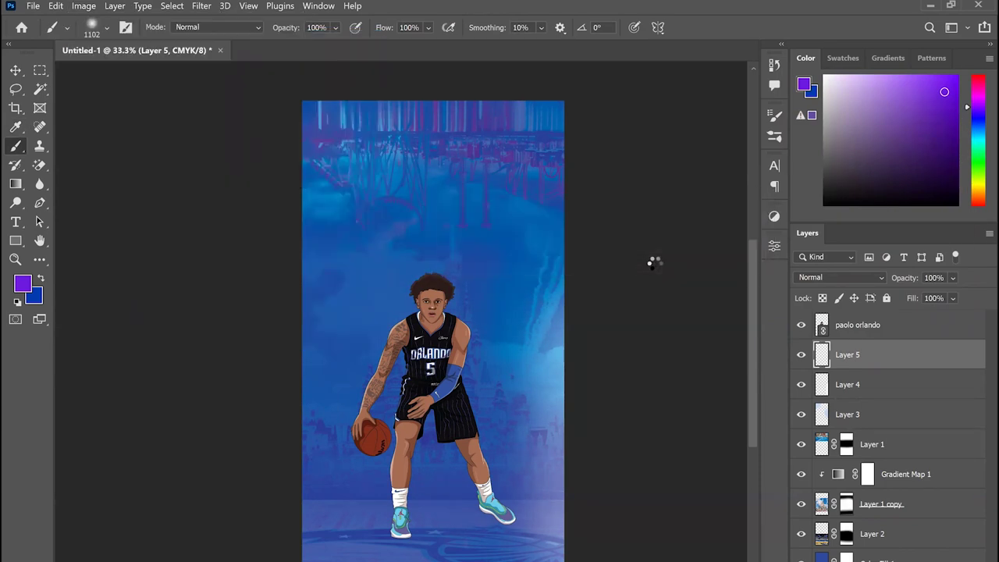
- Set Layer 5's blending mode to Color Dodge
{"action": "left_click", "coordinate": [874, 558]}
{"action": "left_click", "coordinate": [874, 444]}
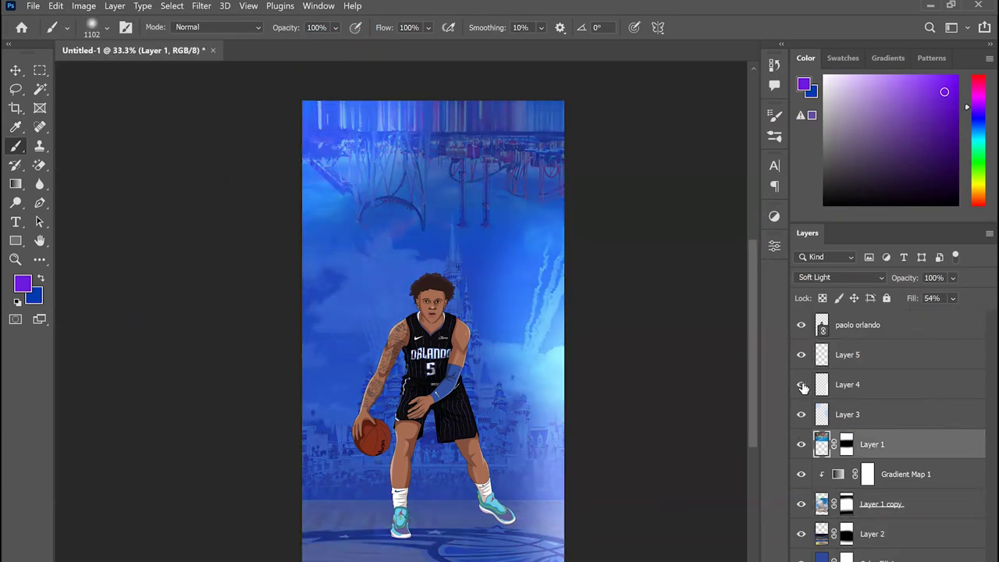
{"action": "left_click", "coordinate": [822, 355]}
{"action": "left_click", "coordinate": [840, 278]}
{"action": "left_click", "coordinate": [836, 399]}
- Add a new layer above Layer 5 and brush soft purple along the canvas's top edge
{"action": "key", "text": "ctrl+shift+alt+n"}
{"action": "left_click", "coordinate": [290, 350]}
{"action": "key", "text": "ctrl+z"}
{"action": "left_click_drag", "start_coordinate": [313, 86], "coordinate": [558, 86]}
- Set the top purple layer's blending mode to Linear Dodge (Add) and its fill to 67%, and deselect it
{"action": "left_click", "coordinate": [841, 278]}
{"action": "left_click", "coordinate": [836, 410]}
{"action": "left_click", "coordinate": [952, 298]}
{"action": "left_click_drag", "start_coordinate": [974, 318], "coordinate": [964, 319]}
{"action": "key", "text": "v"}
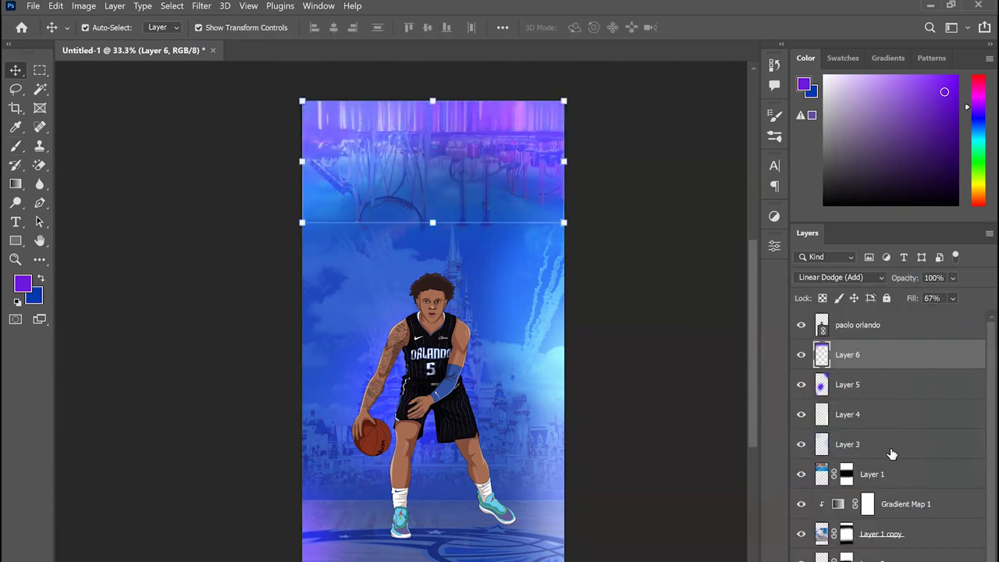
{"action": "left_click", "coordinate": [153, 235]}
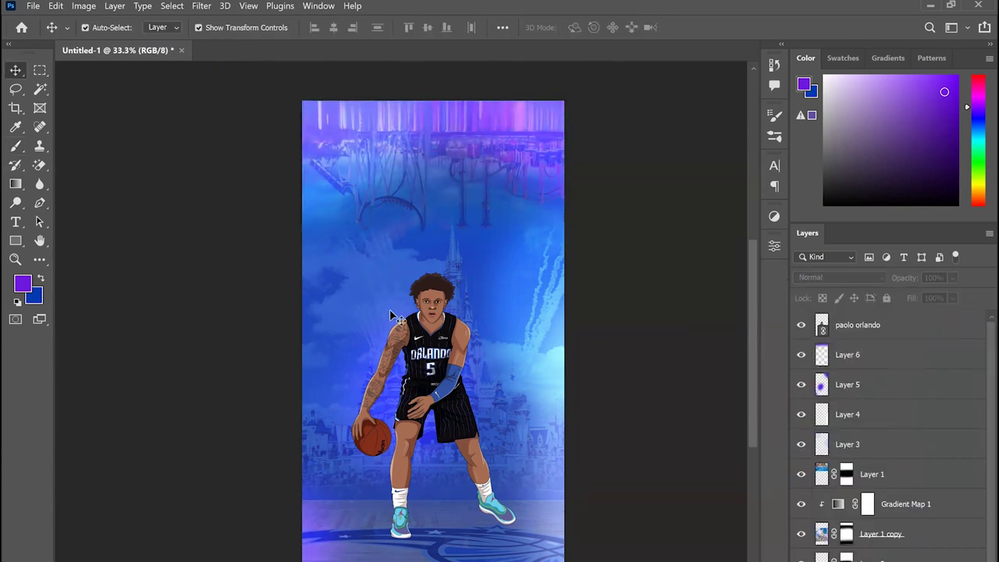
- Group the painted colour layers, Layer 3 through Layer 6
{"action": "left_click", "coordinate": [865, 362]}
{"action": "left_click", "coordinate": [892, 444], "text": "shift"}
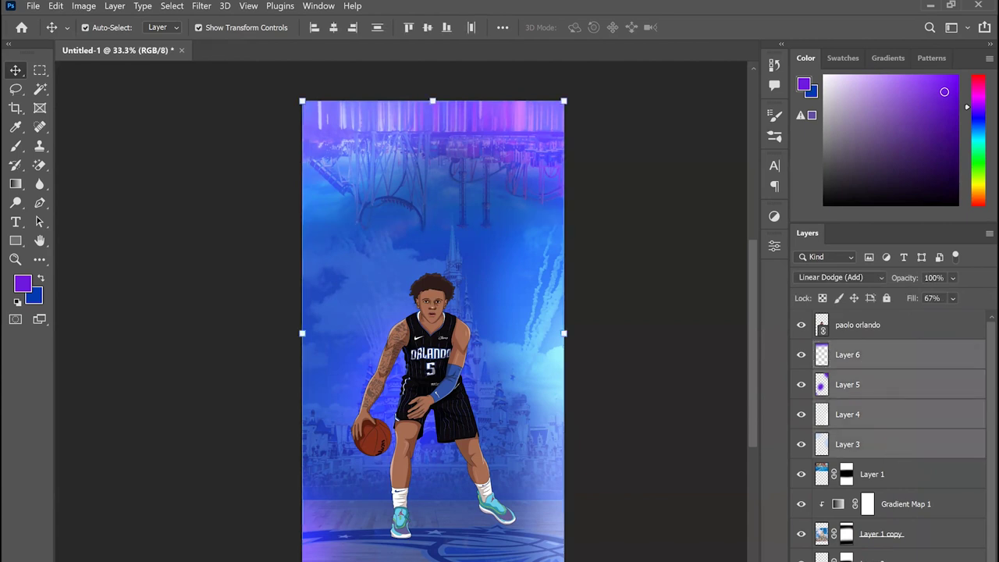
{"action": "key", "text": "ctrl+g"}
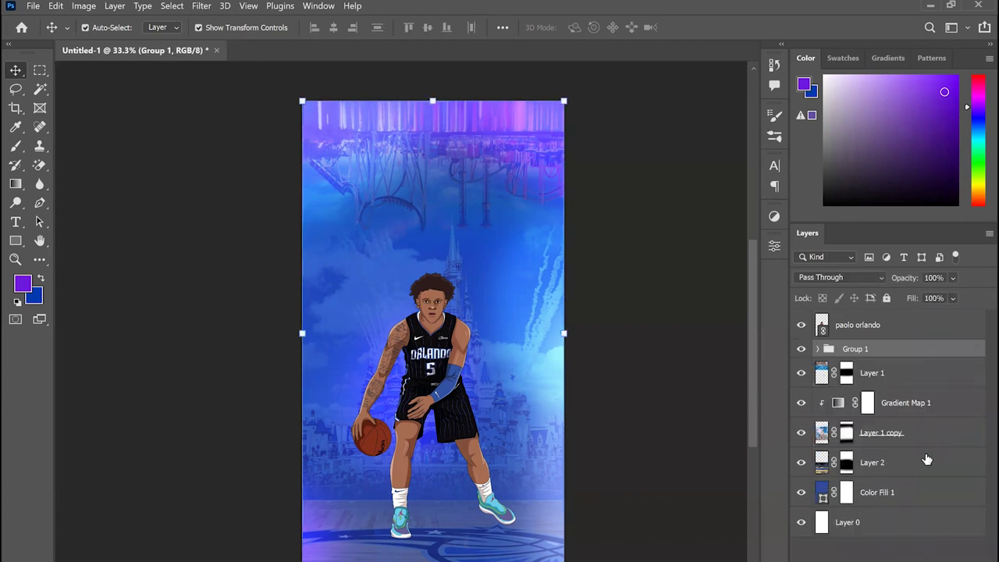
- Group the background photo layers from Layer 1 down to Color Fill 1, and deselect the group
{"action": "left_click", "coordinate": [928, 381]}
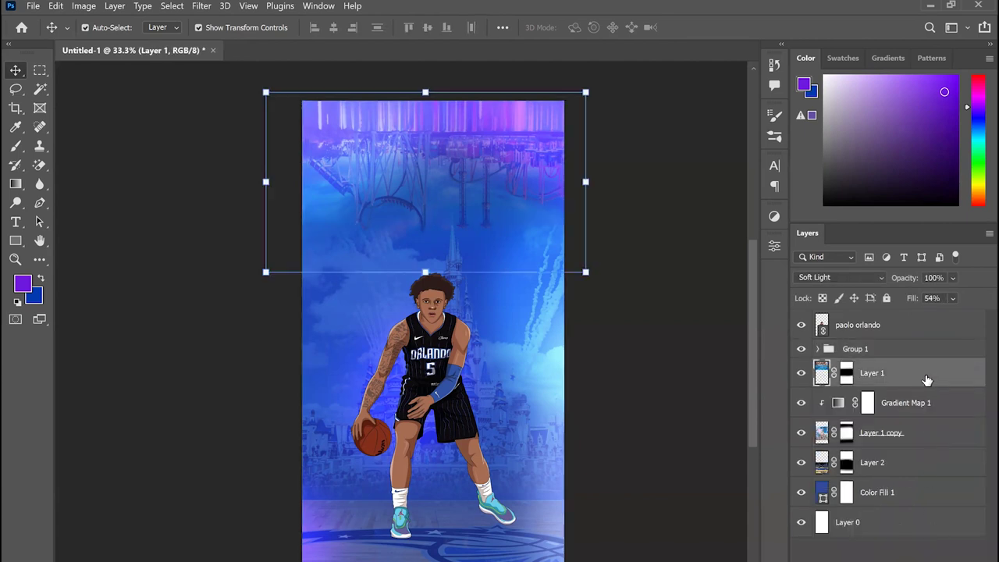
{"action": "left_click", "coordinate": [917, 502], "text": "shift"}
{"action": "key", "text": "ctrl+g"}
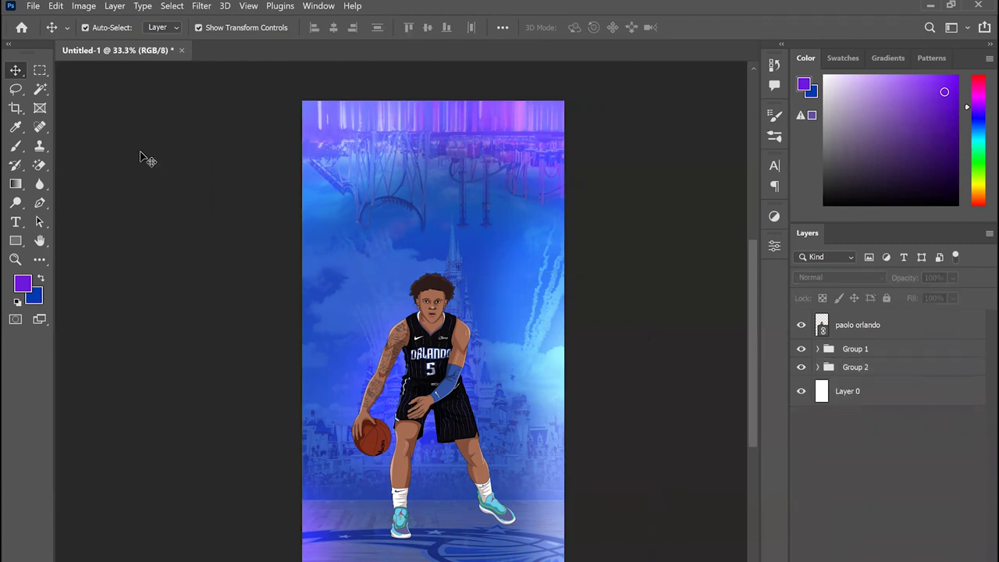
- Expand the group of painted colour layers and select Layer 6
{"action": "left_click", "coordinate": [817, 350]}
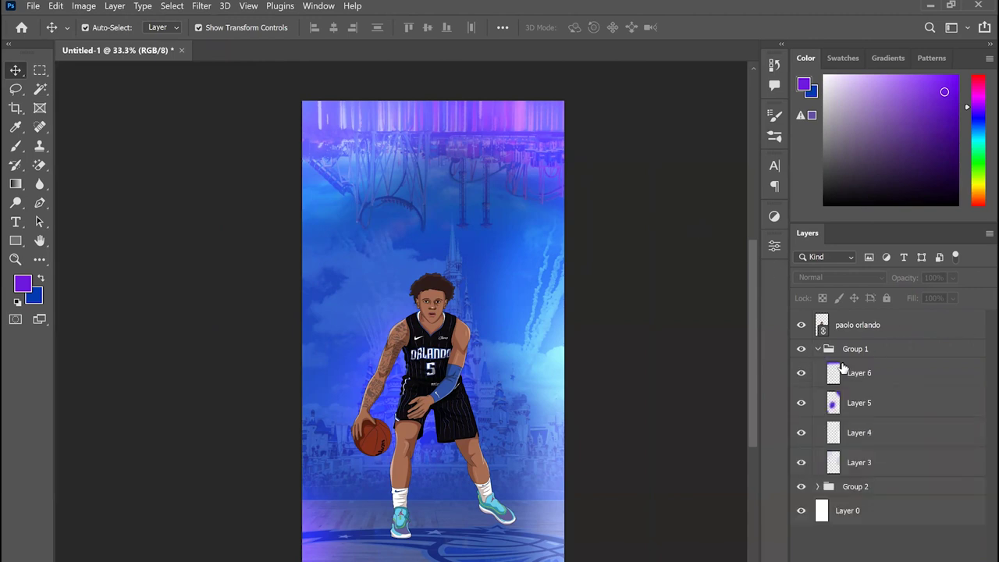
{"action": "left_click", "coordinate": [900, 377]}
{"action": "left_click", "coordinate": [908, 560]}
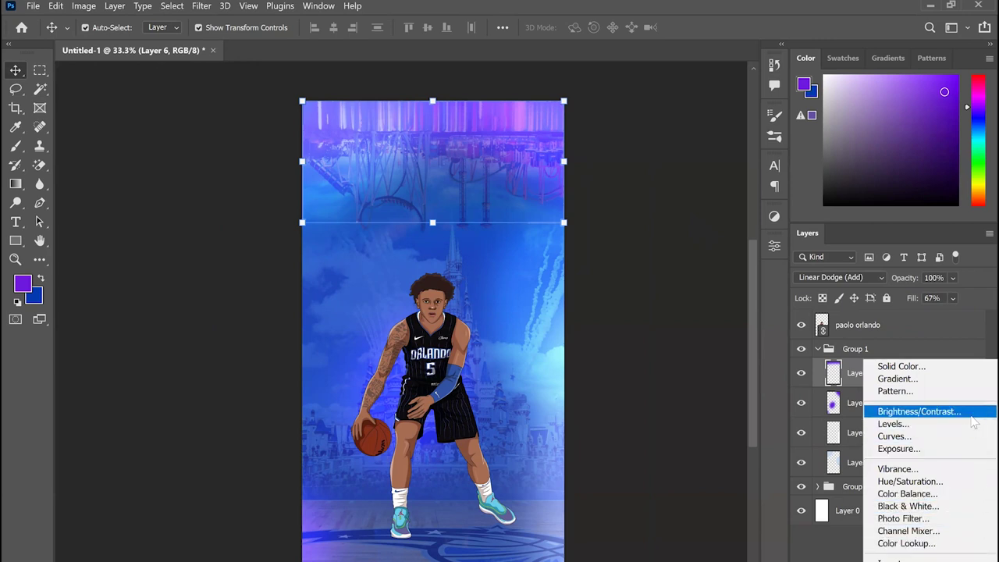
{"action": "left_click", "coordinate": [919, 411]}
{"action": "left_click_drag", "start_coordinate": [654, 328], "coordinate": [626, 329]}
{"action": "left_click", "coordinate": [776, 246]}
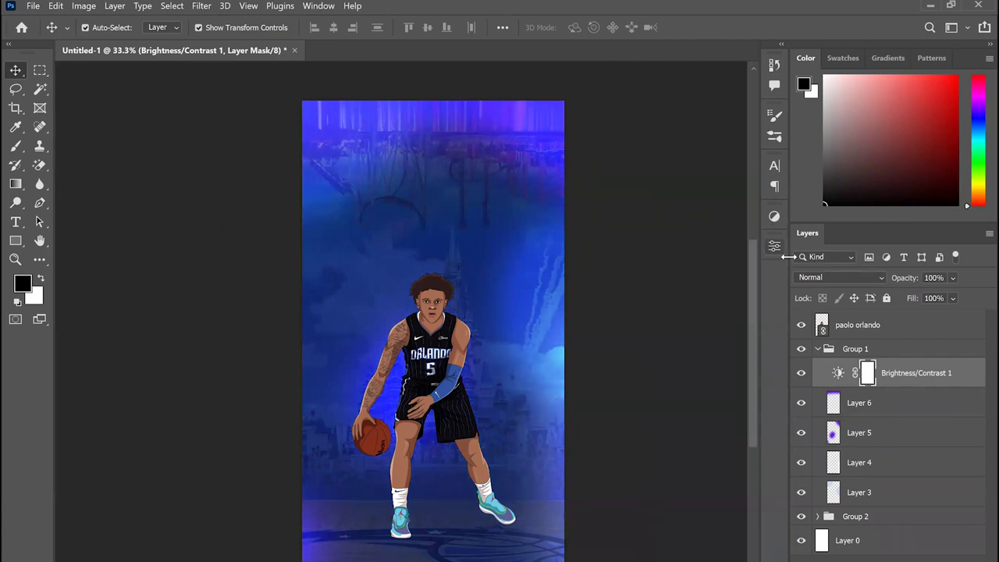
{"action": "key", "text": "Delete"}
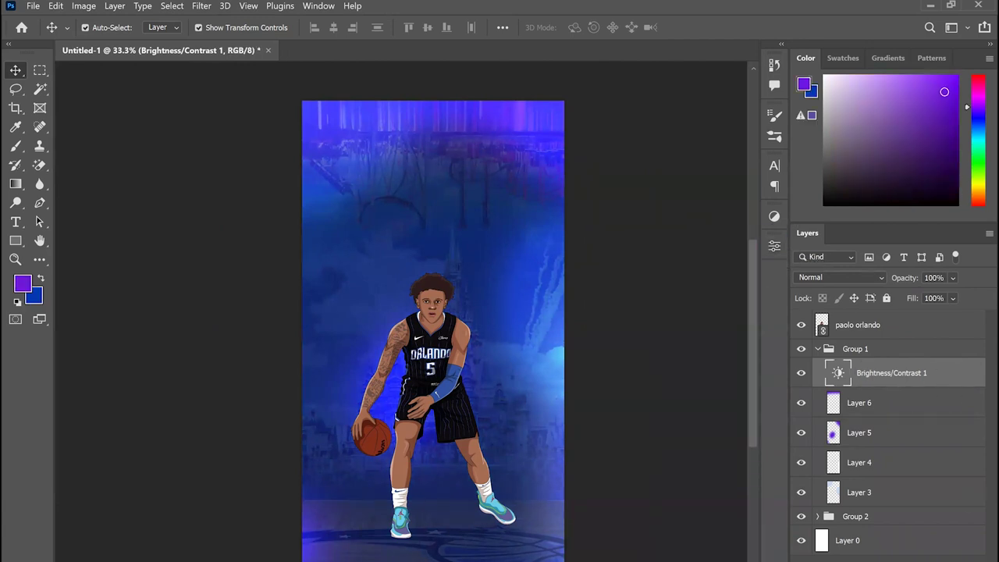
{"action": "key", "text": "Delete"}
- Add an Exposure adjustment layer above Layer 6 with exposure -3.81 and invert its mask to black
{"action": "left_click", "coordinate": [887, 559]}
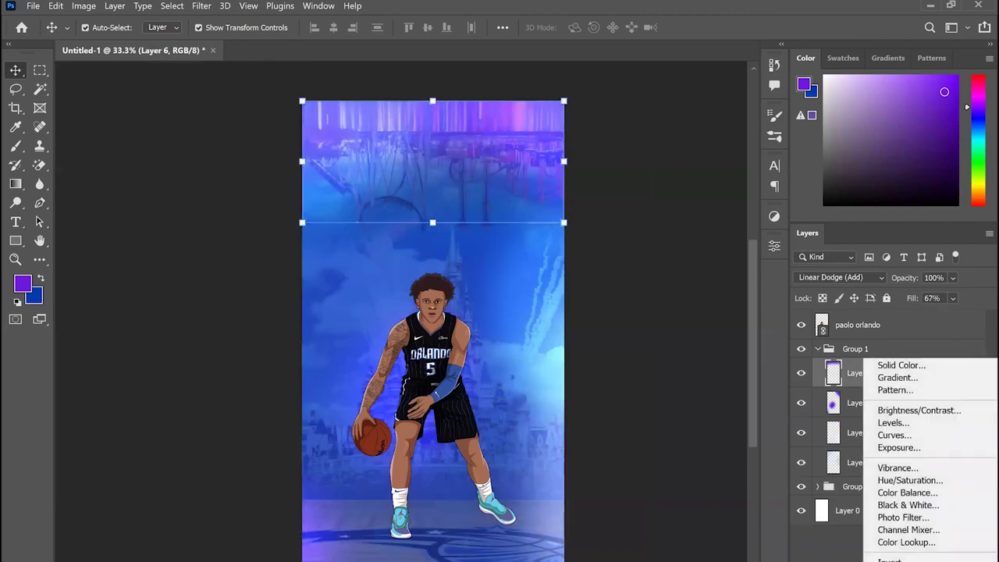
{"action": "left_click", "coordinate": [898, 447]}
{"action": "left_click_drag", "start_coordinate": [669, 323], "coordinate": [634, 322]}
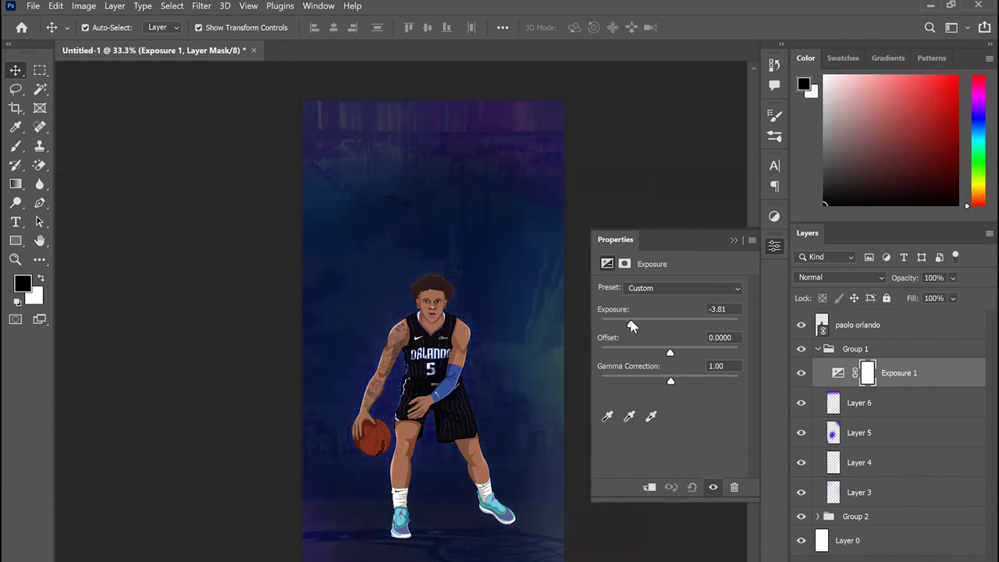
{"action": "left_click", "coordinate": [774, 245]}
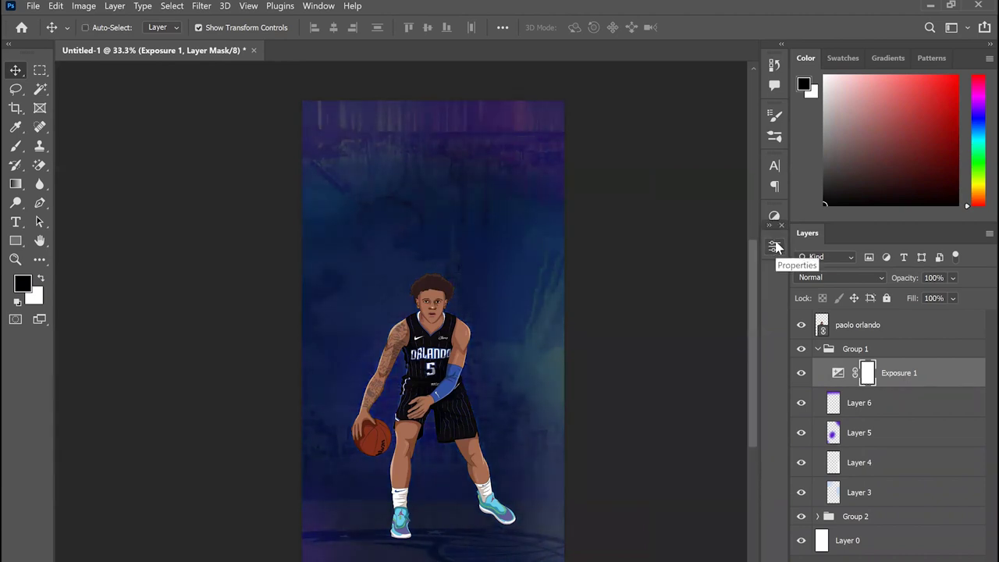
{"action": "key", "text": "ctrl+i"}
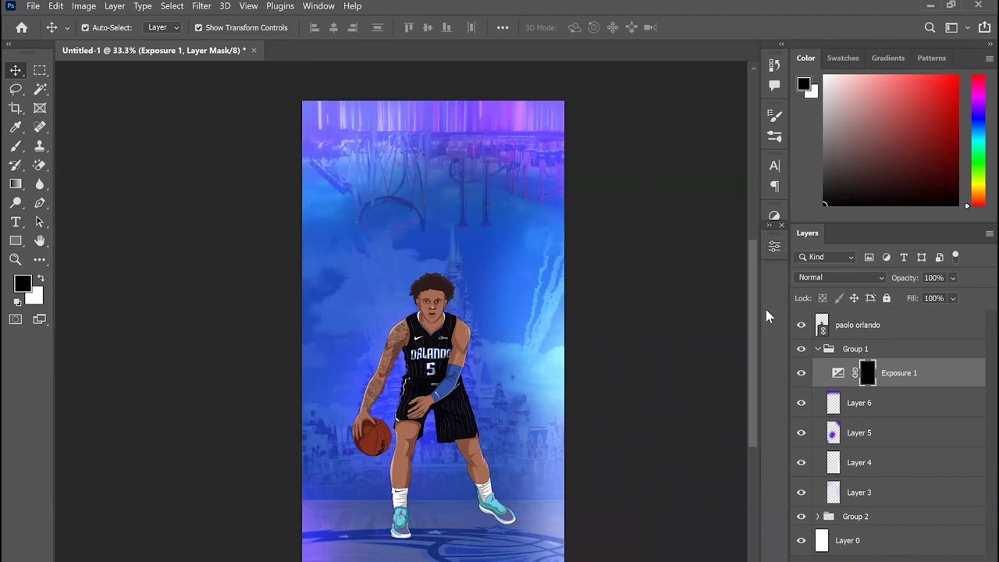
- Set up a soft white brush at 2165 px with 0% hardness for painting on the Exposure mask
{"action": "key", "text": "b"}
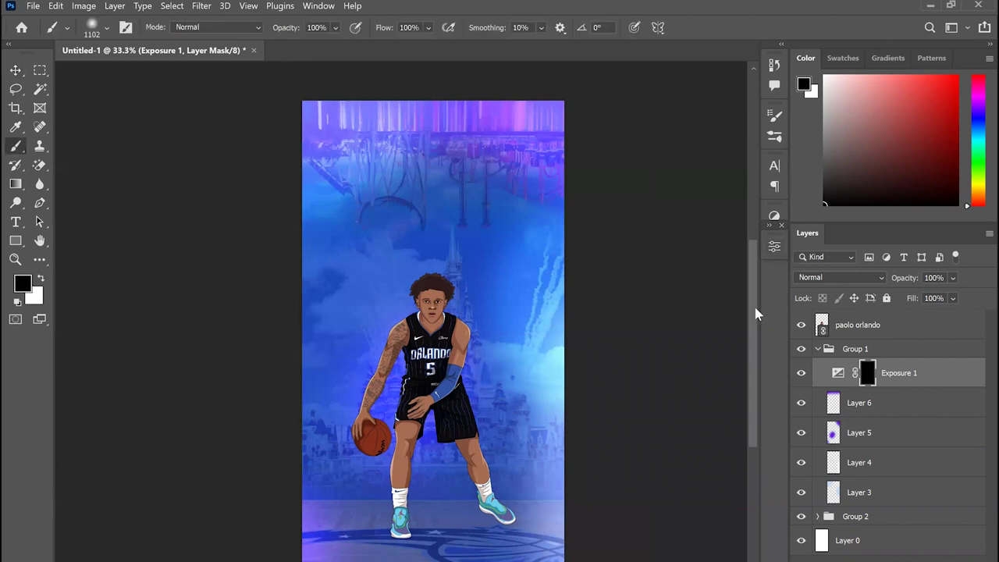
{"action": "left_click", "coordinate": [42, 281]}
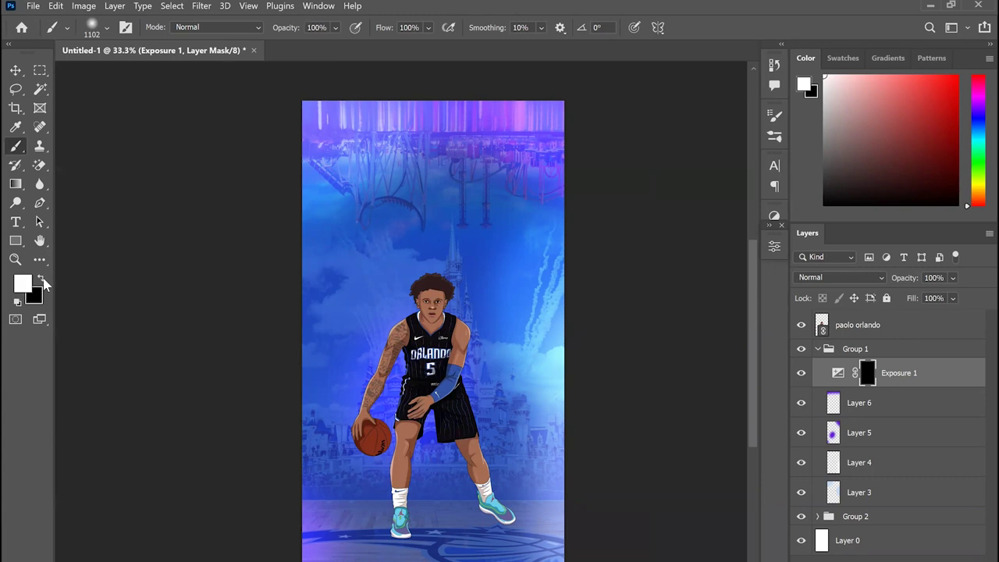
{"action": "right_click", "coordinate": [198, 421]}
{"action": "right_click", "coordinate": [393, 390]}
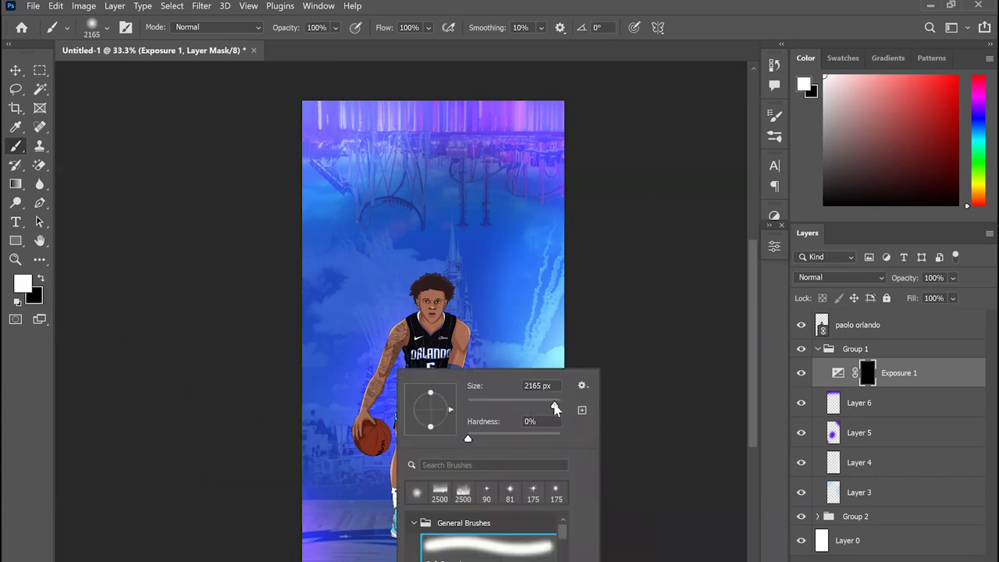
{"action": "left_click", "coordinate": [554, 406]}
{"action": "mouse_move", "coordinate": [246, 545]}
{"action": "left_mouse_down"}
{"action": "mouse_move", "coordinate": [282, 555]}
{"action": "mouse_move", "coordinate": [583, 556]}
{"action": "left_mouse_up"}
{"action": "scroll", "coordinate": [482, 338], "scroll_direction": "down", "scroll_amount": 4}
{"action": "scroll", "coordinate": [482, 339], "scroll_direction": "down", "scroll_amount": 1}
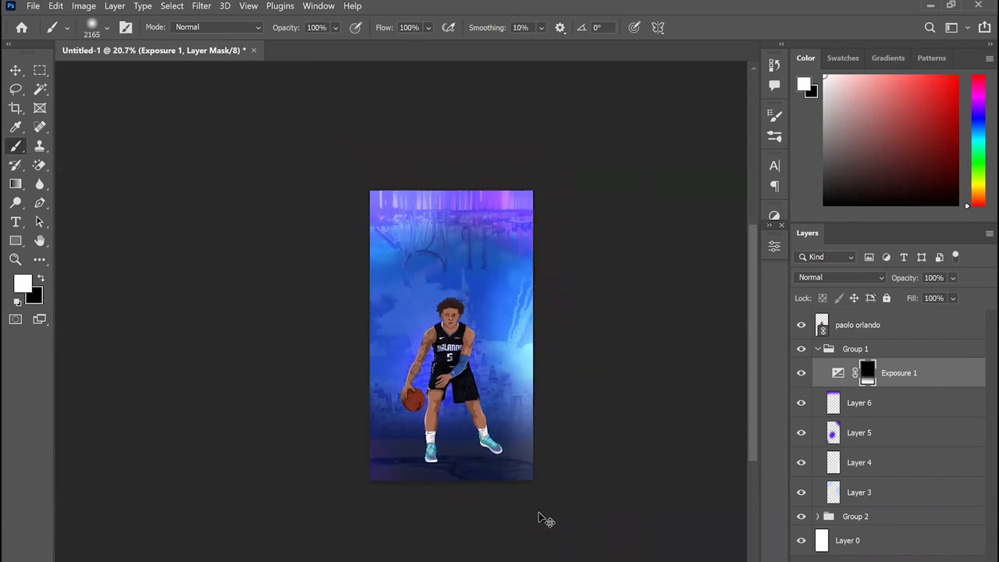
{"action": "key", "text": "ctrl+z"}
- Brush white on the Exposure mask just below the canvas's bottom edge to softly darken the court floor
{"action": "mouse_move", "coordinate": [370, 496]}
{"action": "left_mouse_down"}
{"action": "mouse_move", "coordinate": [375, 507]}
{"action": "mouse_move", "coordinate": [474, 524]}
{"action": "left_mouse_up"}
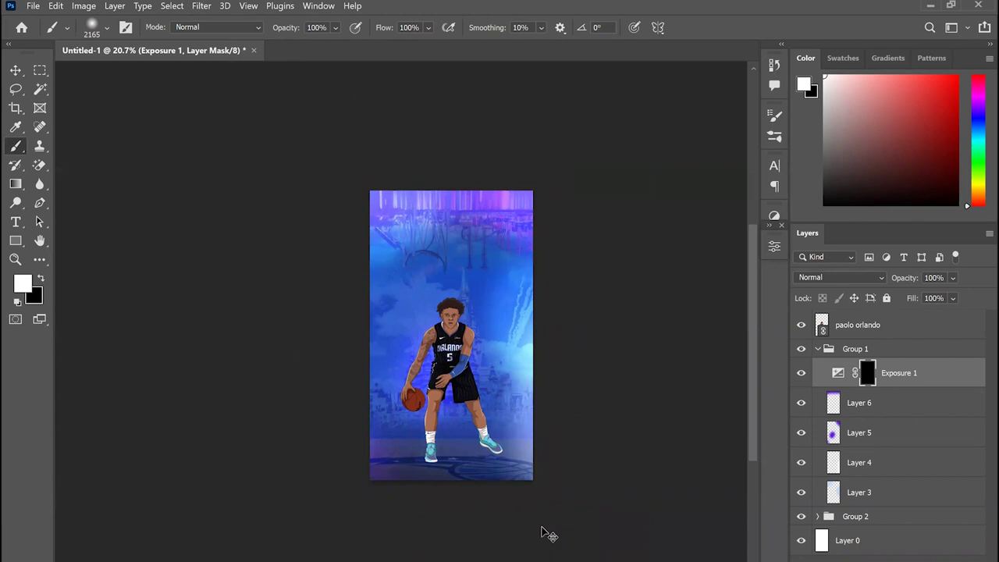
{"action": "key", "text": "ctrl+plus"}
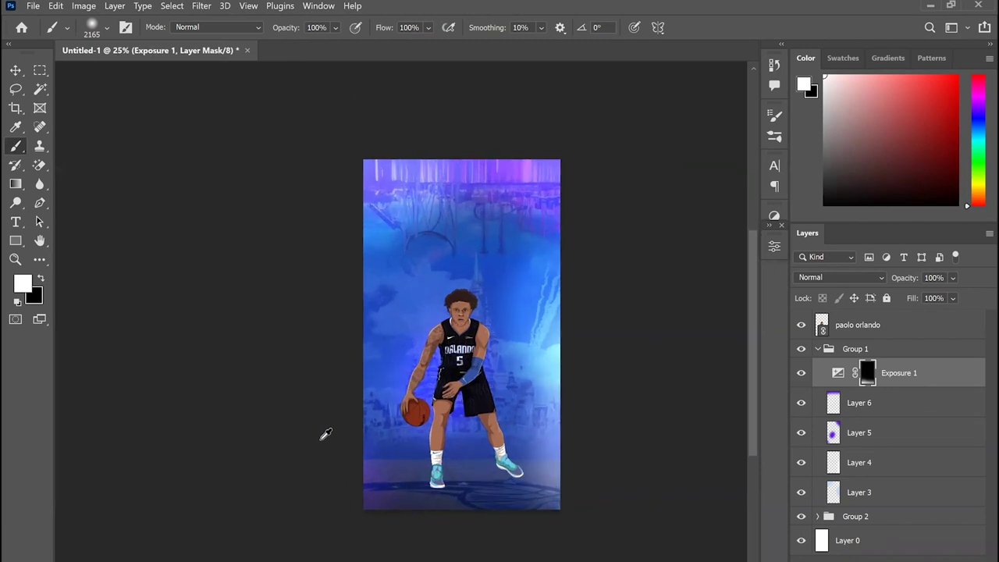
{"action": "left_click_drag", "start_coordinate": [321, 440], "coordinate": [321, 455]}
{"action": "scroll", "coordinate": [460, 472], "scroll_direction": "up", "scroll_amount": 2}
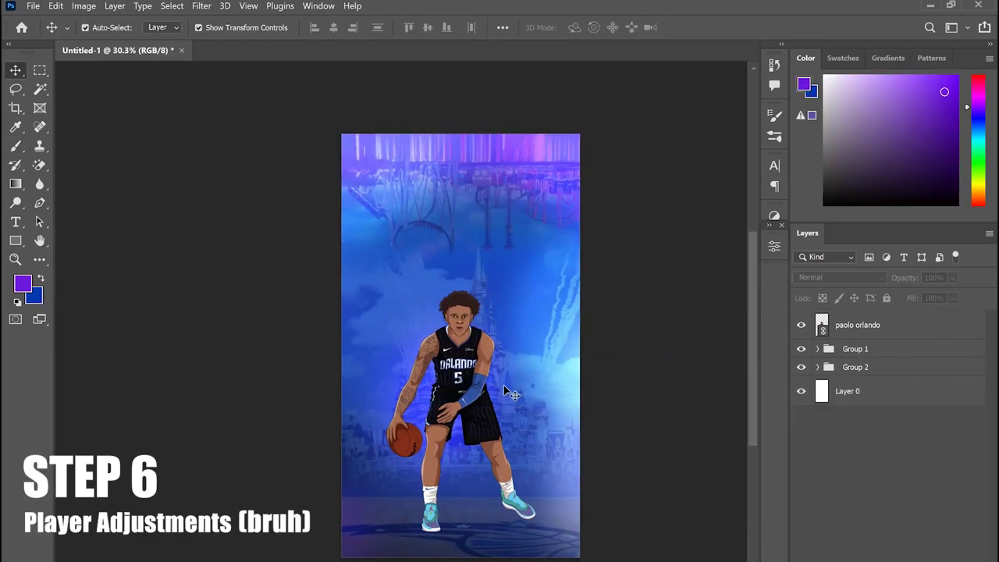
{"action": "scroll", "coordinate": [509, 393], "scroll_direction": "up", "scroll_amount": 5}
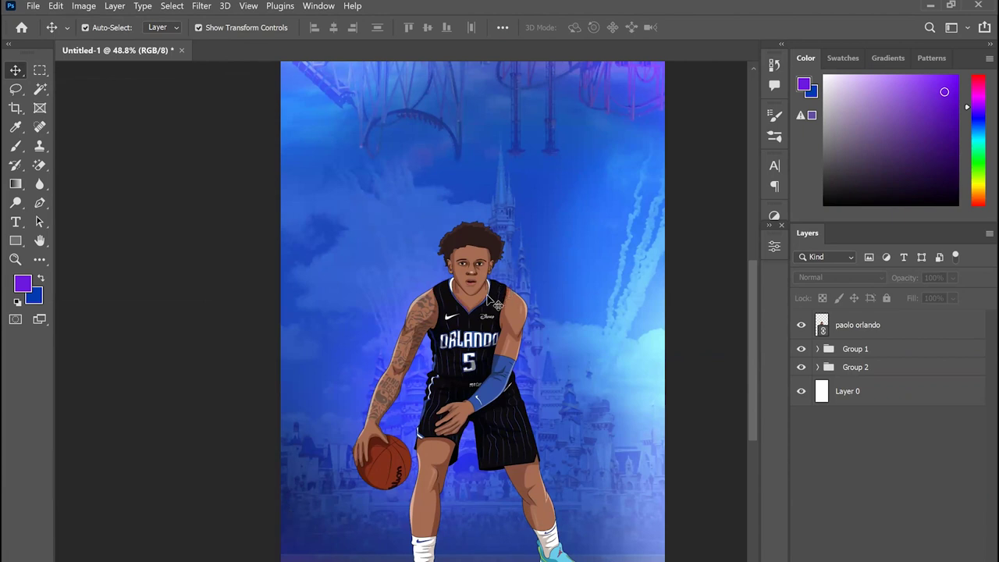
{"action": "scroll", "coordinate": [486, 305], "scroll_direction": "down", "scroll_amount": 1}
{"action": "scroll", "coordinate": [492, 307], "scroll_direction": "down", "scroll_amount": 3}
{"action": "scroll", "coordinate": [484, 343], "scroll_direction": "up", "scroll_amount": 3}
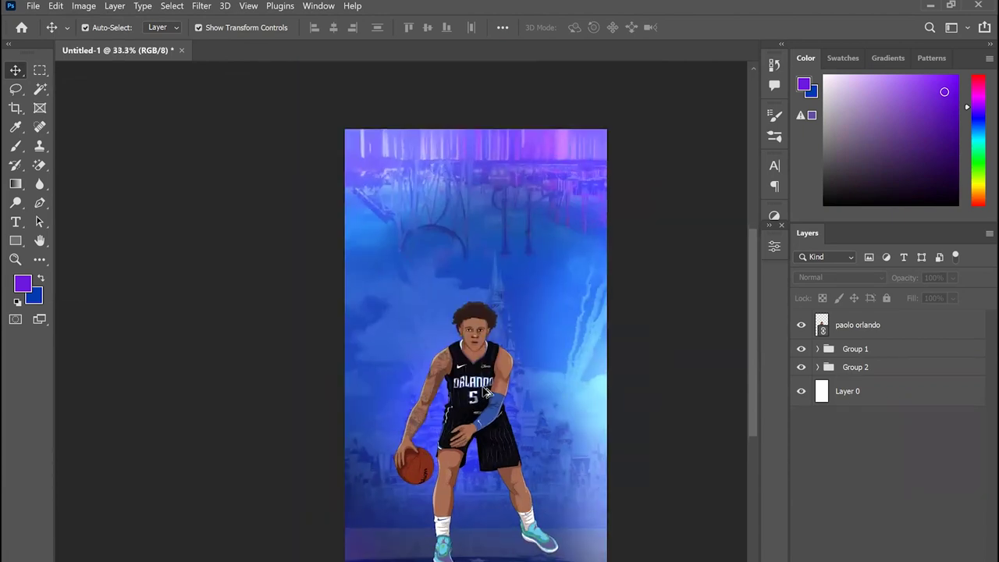
{"action": "scroll", "coordinate": [483, 361], "scroll_direction": "down", "scroll_amount": 2}
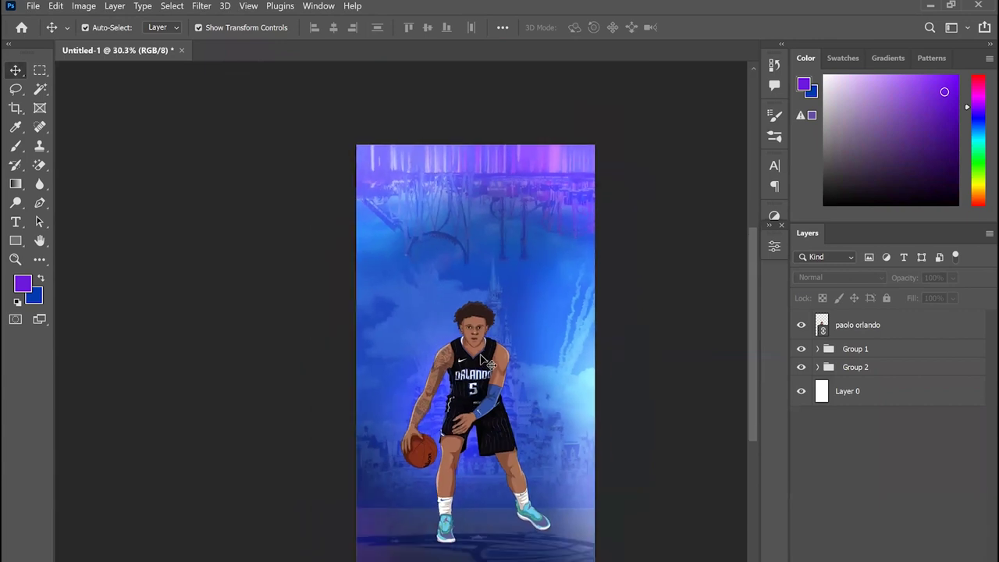
{"action": "scroll", "coordinate": [480, 377], "scroll_direction": "up", "scroll_amount": 3}
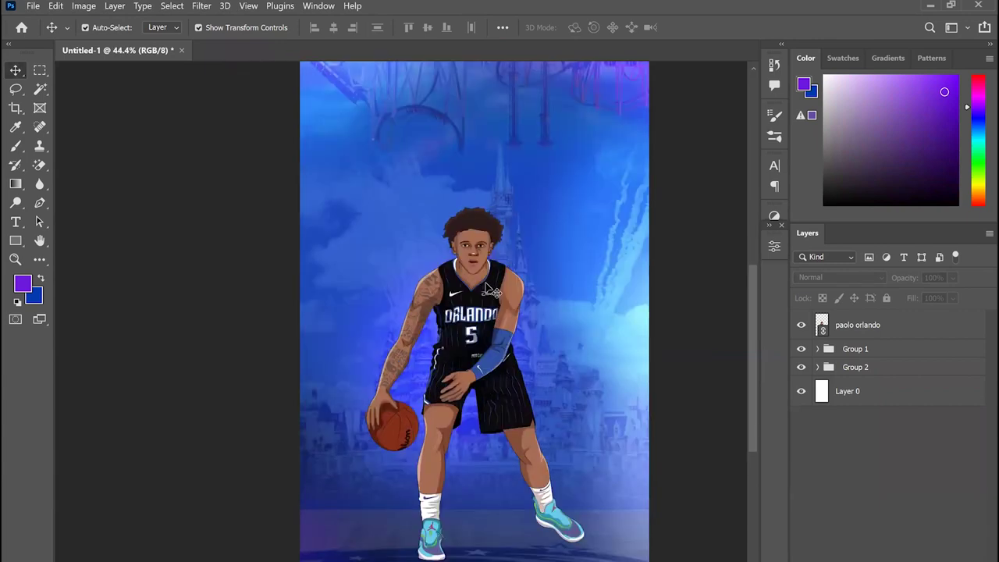
- Select the player layer, keep it in its original position, and duplicate it
{"action": "left_click_drag", "start_coordinate": [492, 291], "coordinate": [499, 303]}
{"action": "key", "text": "ctrl"}
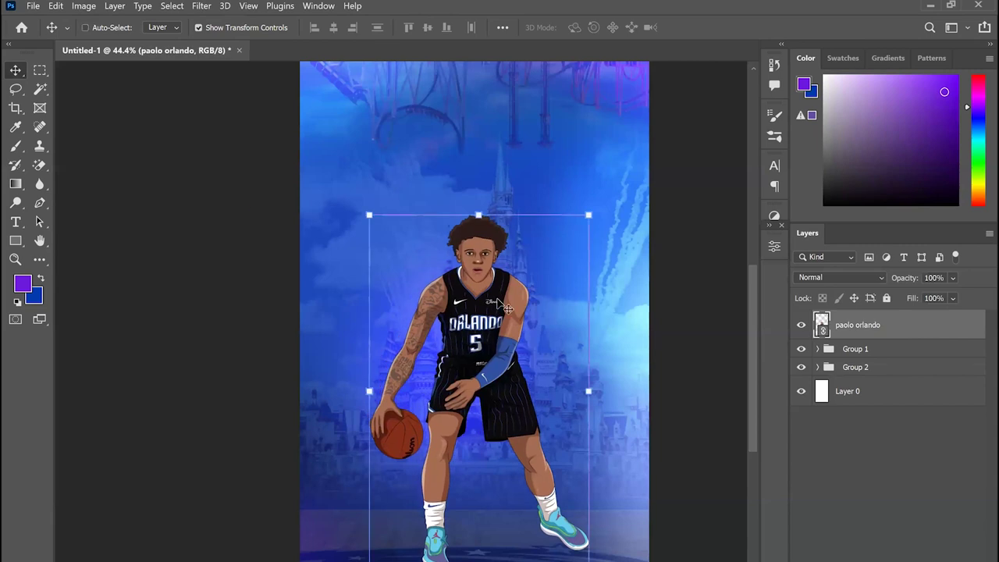
{"action": "key", "text": "ctrl+z"}
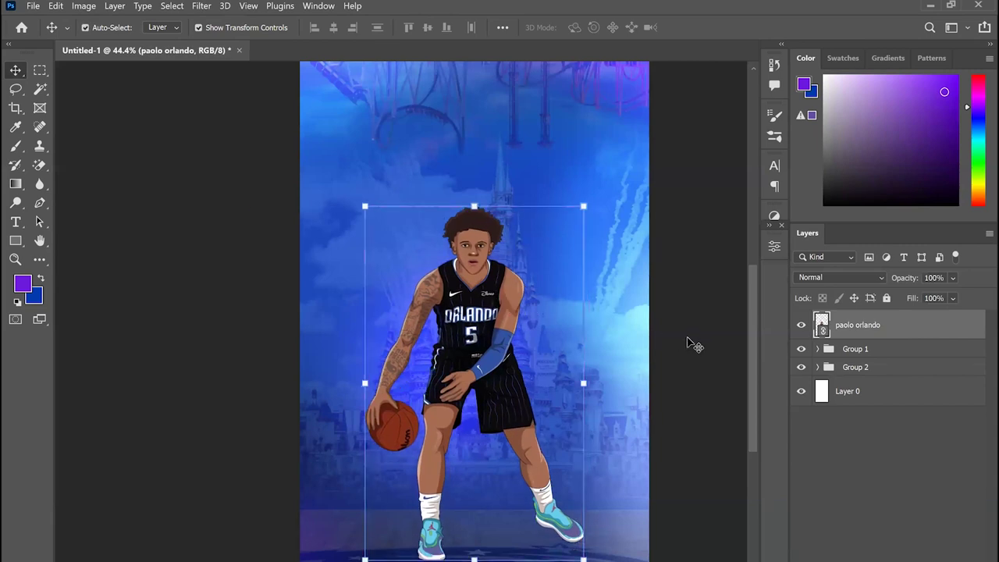
{"action": "key", "text": "ctrl+j"}
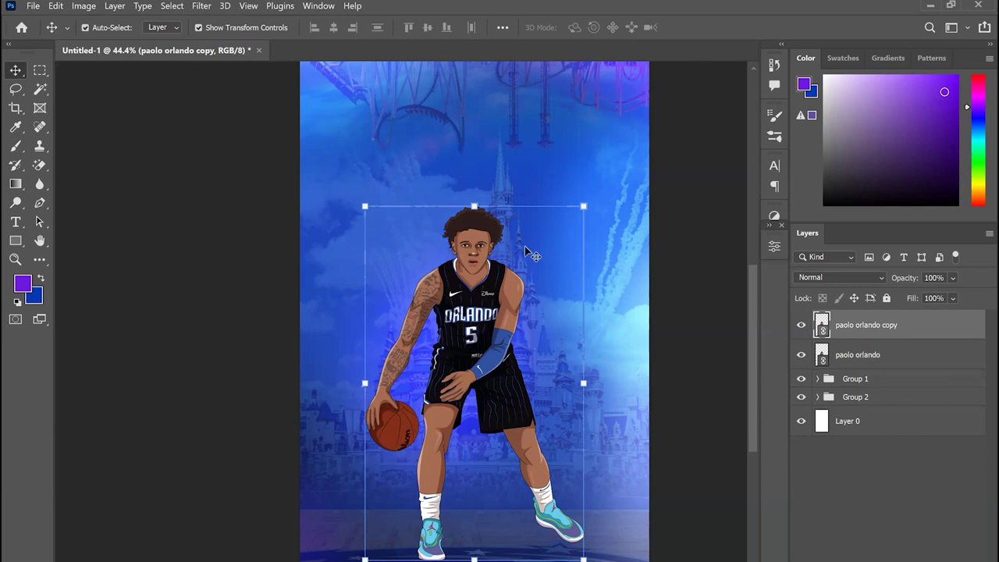
- Flip the duplicated player vertically below the shoes and squash it to -14.18% height as a floor reflection
{"action": "scroll", "coordinate": [524, 244], "scroll_direction": "down", "scroll_amount": 8}
{"action": "scroll", "coordinate": [524, 243], "scroll_direction": "up", "scroll_amount": 3}
{"action": "key", "text": "ctrl"}
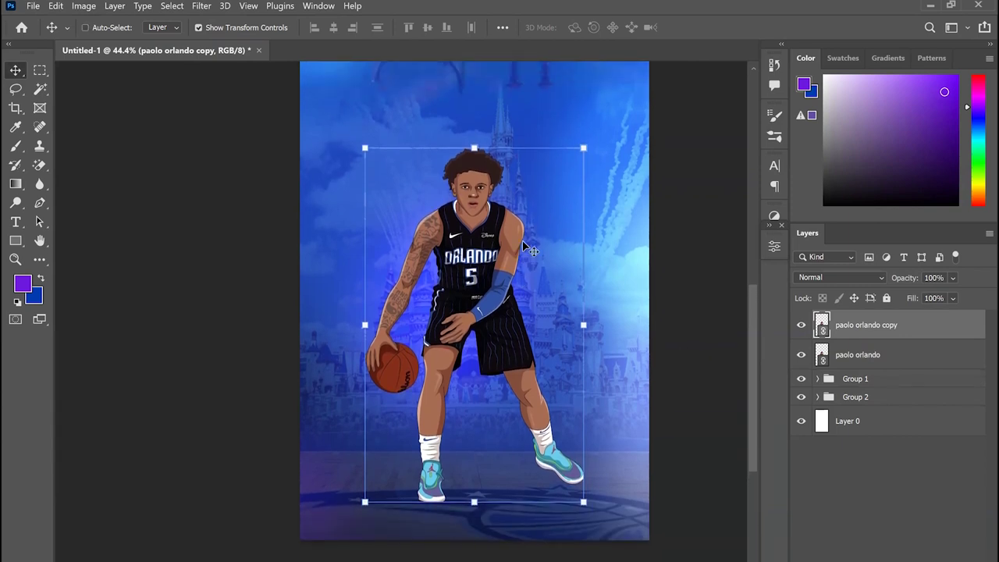
{"action": "left_click_drag", "start_coordinate": [475, 148], "coordinate": [477, 561]}
{"action": "key", "text": "Return"}
{"action": "key", "text": "ctrl+z"}
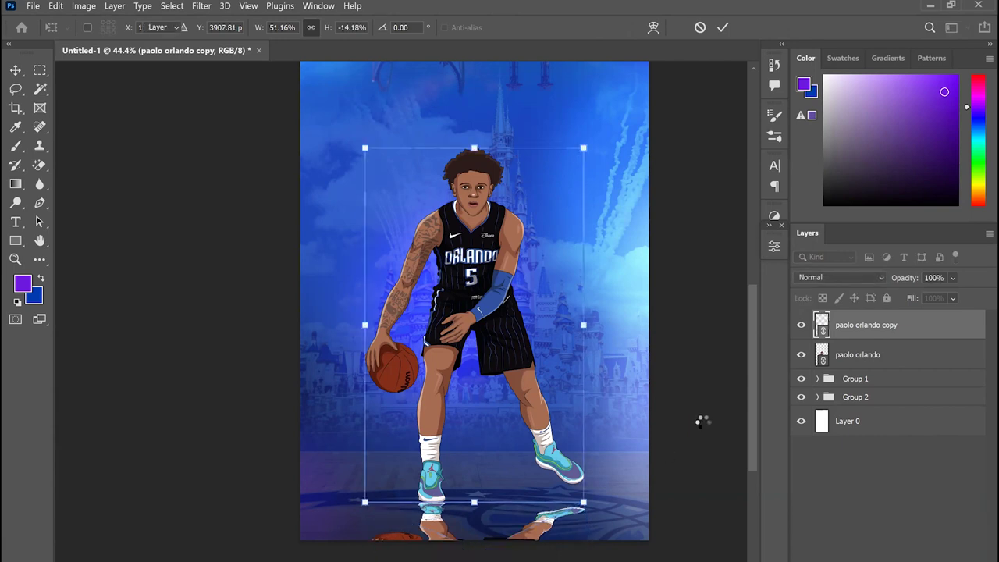
{"action": "key", "text": "Return"}
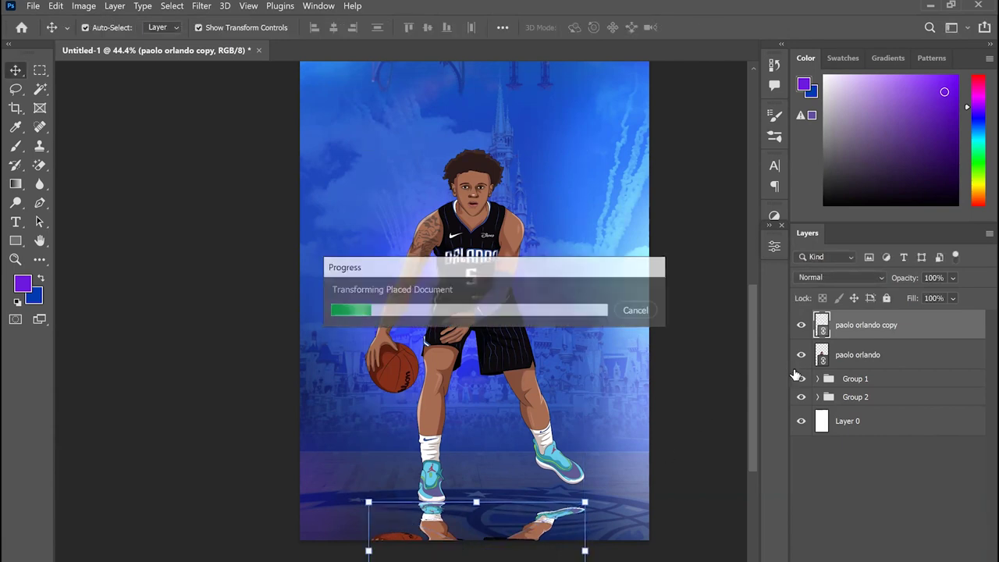
- Move the reflection layer beneath the original player layer and set its fill to 18%
{"action": "left_click_drag", "start_coordinate": [898, 330], "coordinate": [899, 373]}
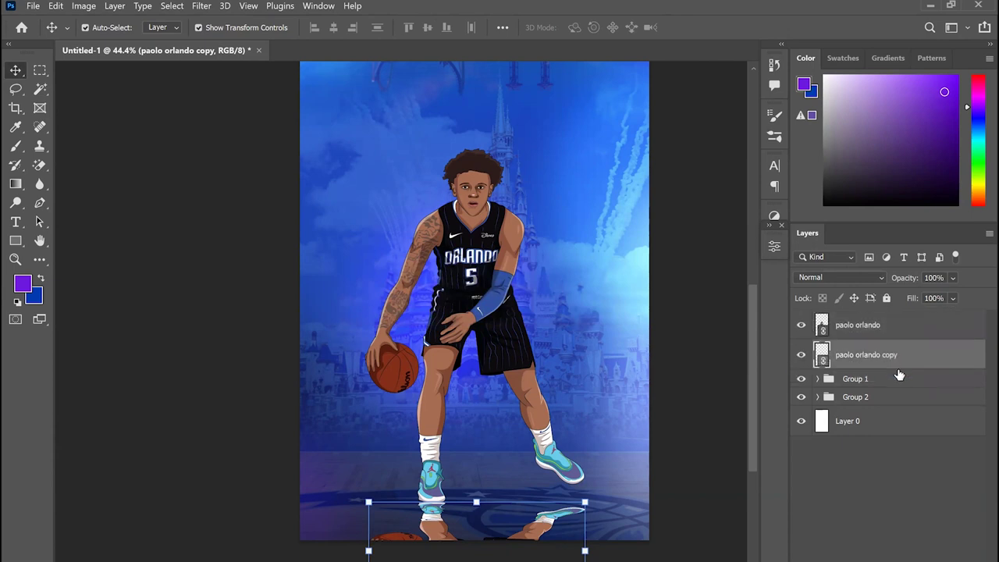
{"action": "left_click", "coordinate": [953, 298]}
{"action": "left_click_drag", "start_coordinate": [938, 314], "coordinate": [929, 314]}
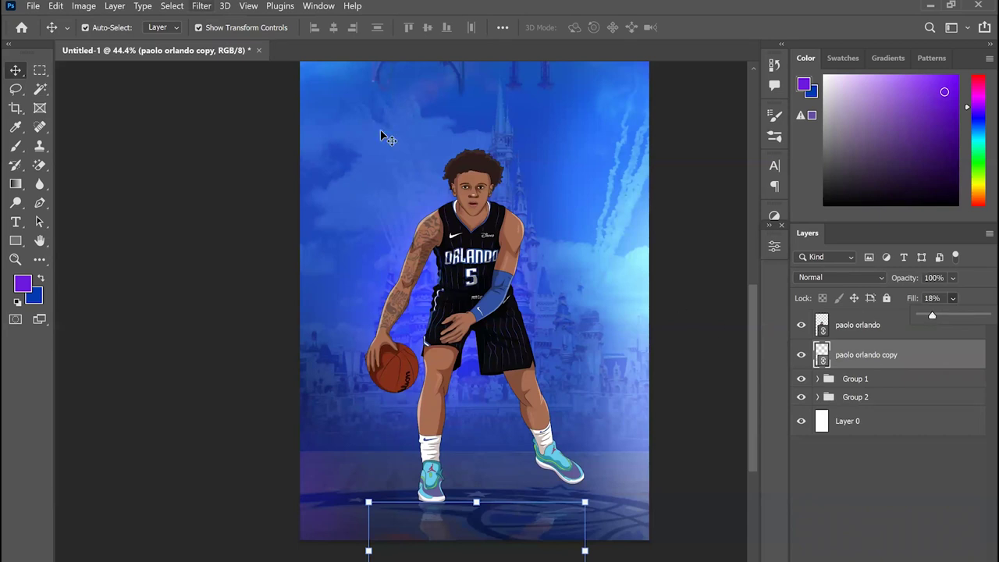
- Apply a Motion Blur filter to the reflection layer with angle -45° and distance 20 pixels, and deselect it
{"action": "key", "text": "alt+t"}
{"action": "mouse_move", "coordinate": [285, 181]}
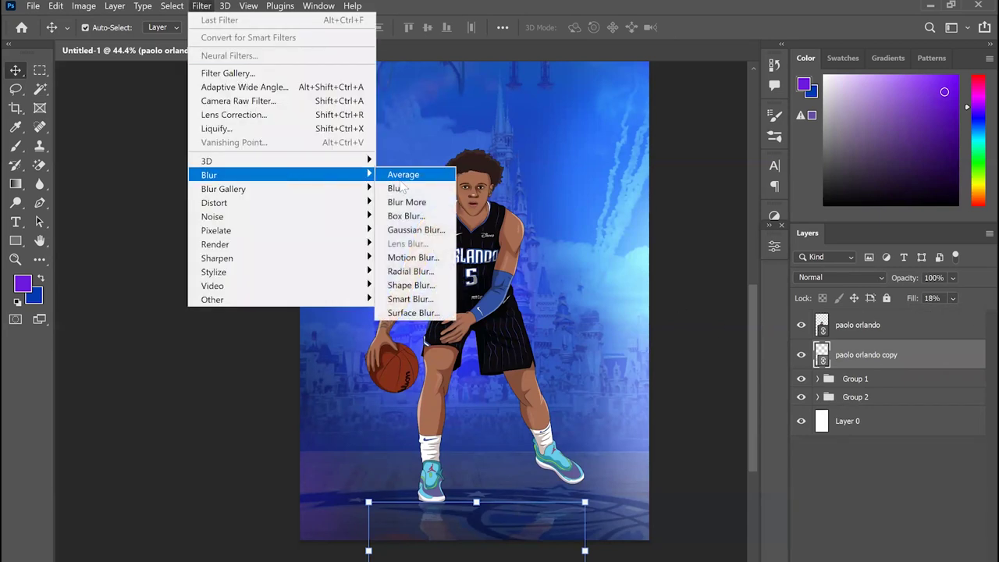
{"action": "left_click", "coordinate": [411, 257]}
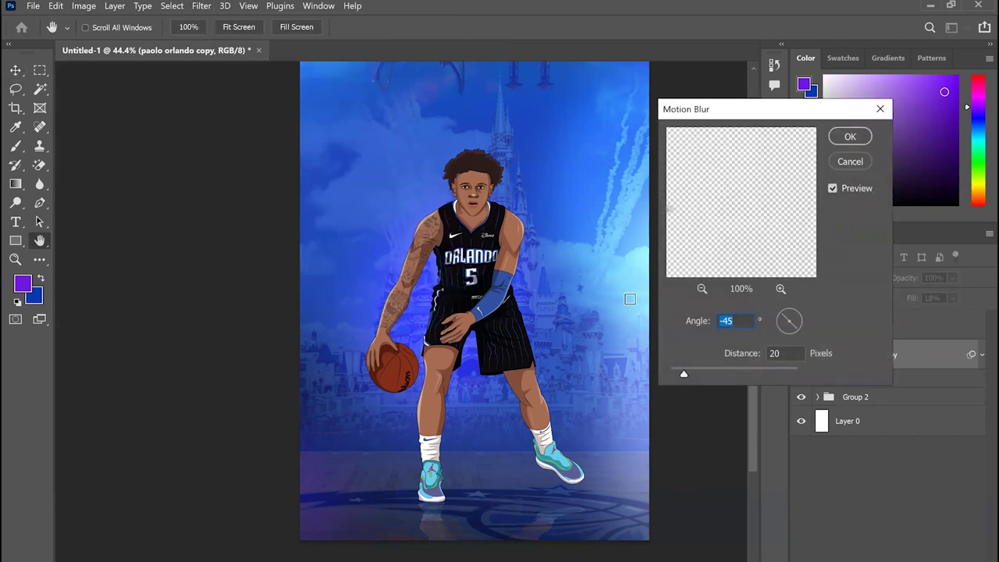
{"action": "left_click", "coordinate": [850, 137]}
{"action": "key", "text": "v"}
{"action": "key", "text": "ctrl+minus"}
{"action": "key", "text": "ctrl+minus"}
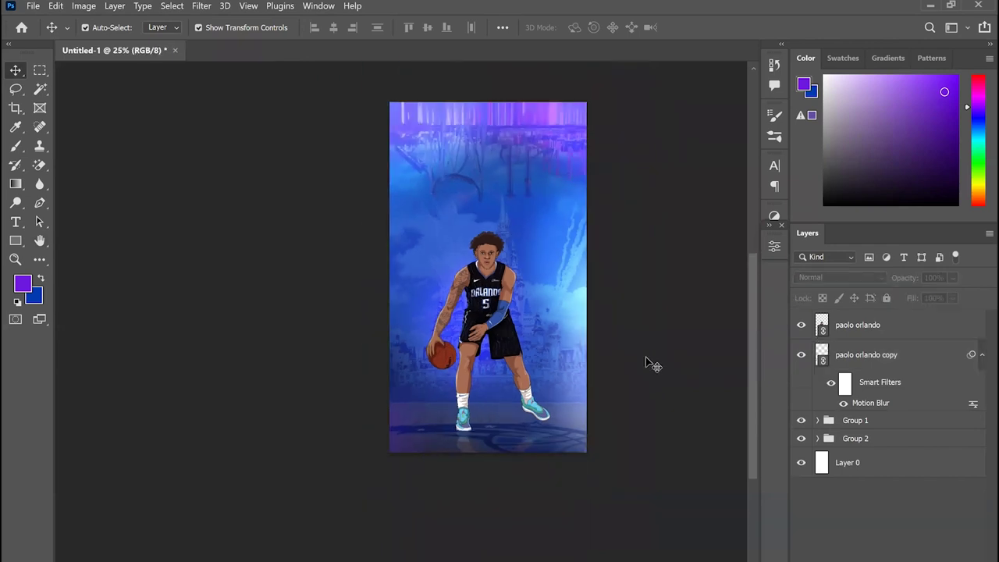
- Add an Exposure adjustment of +2.32 directly above the original player layer and invert its mask to black
{"action": "scroll", "coordinate": [460, 340], "scroll_direction": "up", "scroll_amount": 9}
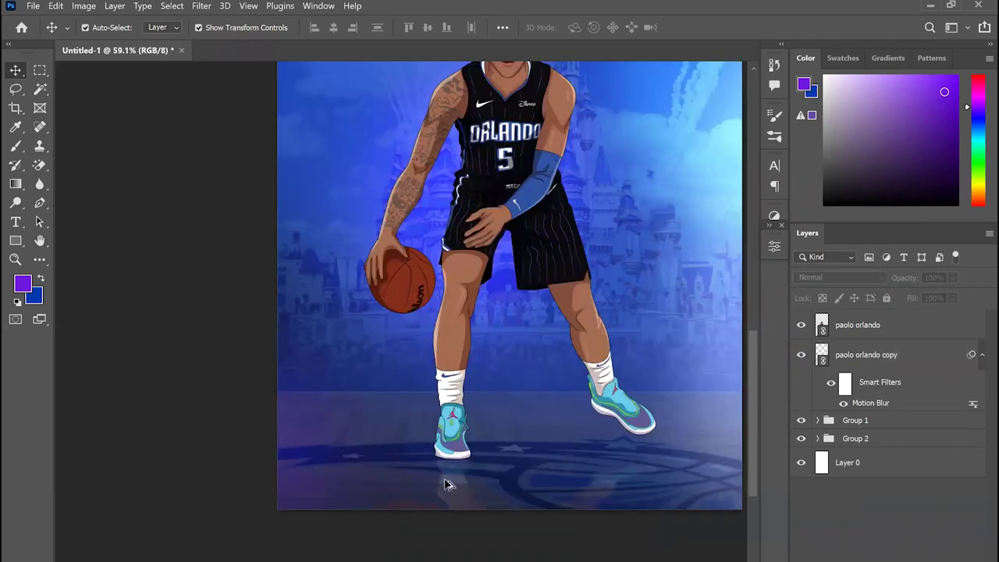
{"action": "scroll", "coordinate": [445, 485], "scroll_direction": "up", "scroll_amount": 3}
{"action": "scroll", "coordinate": [367, 453], "scroll_direction": "down", "scroll_amount": 1}
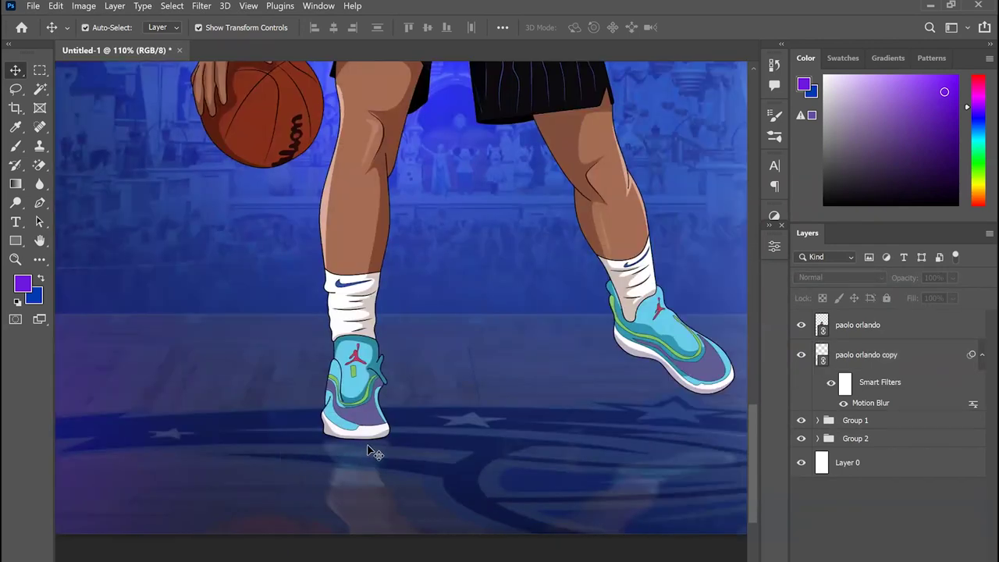
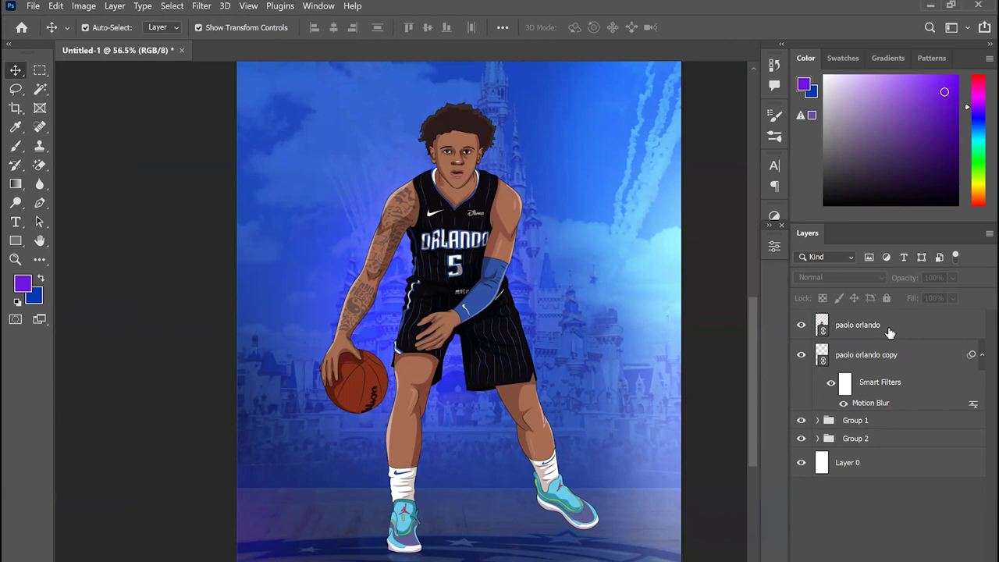
{"action": "left_click", "coordinate": [776, 217]}
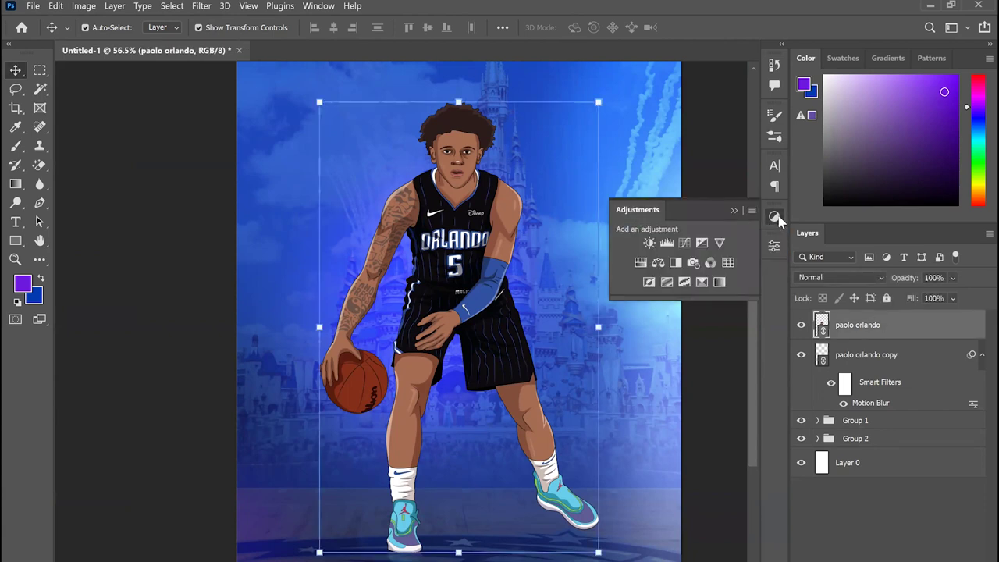
{"action": "left_click", "coordinate": [702, 244]}
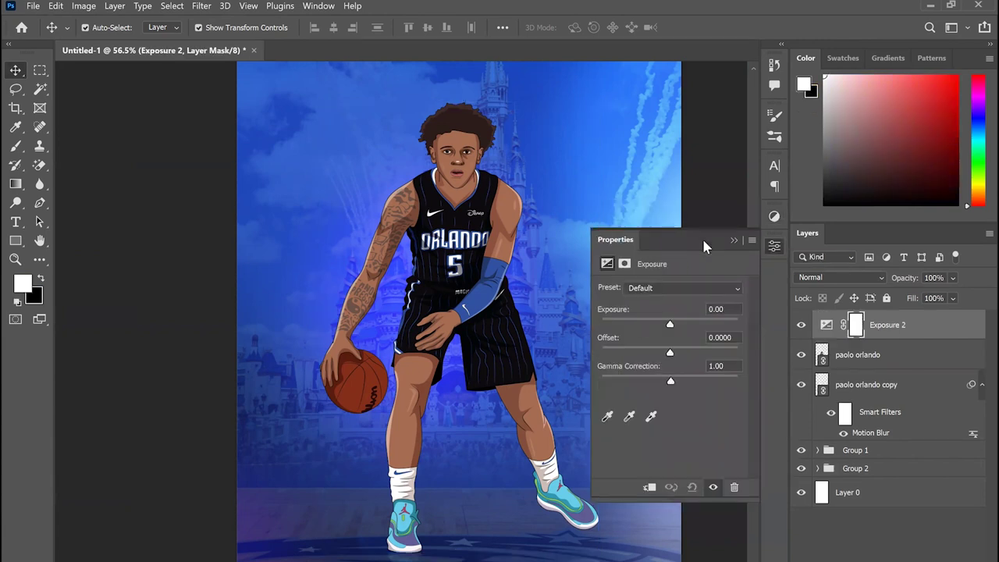
{"action": "left_click_drag", "start_coordinate": [679, 324], "coordinate": [693, 326]}
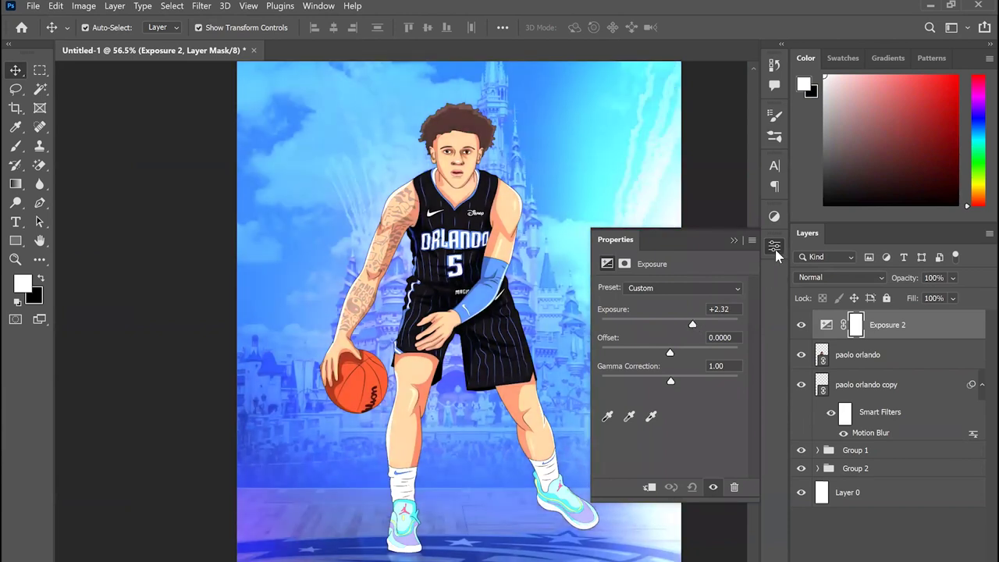
{"action": "left_click", "coordinate": [775, 247]}
{"action": "key", "text": "ctrl+i"}
{"action": "scroll", "coordinate": [549, 356], "scroll_direction": "down", "scroll_amount": 2}
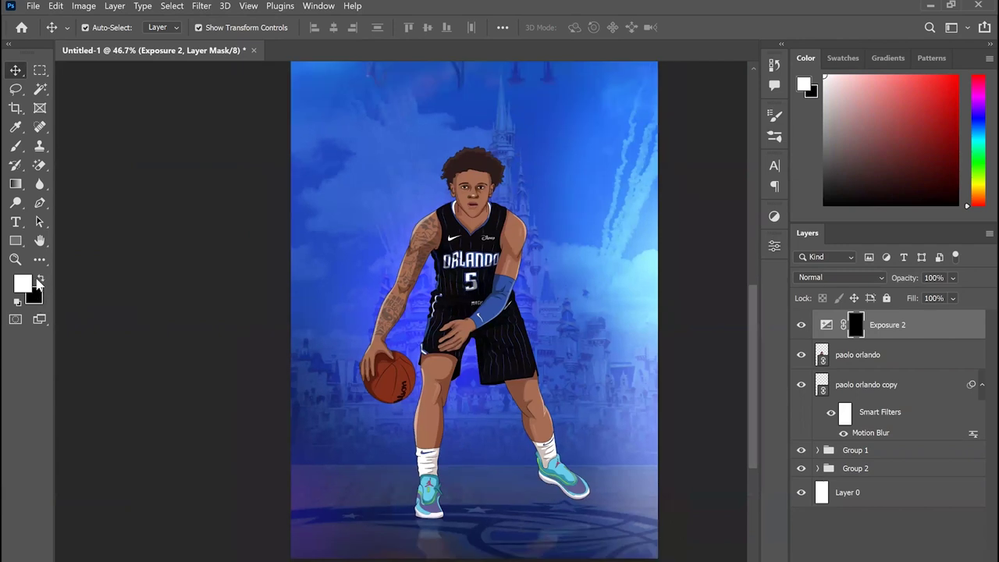
- Set up the Brush tool with a Soft Round tip at 25 px and 14% flow for painting on the Exposure mask
{"action": "scroll", "coordinate": [493, 264], "scroll_direction": "up", "scroll_amount": 4}
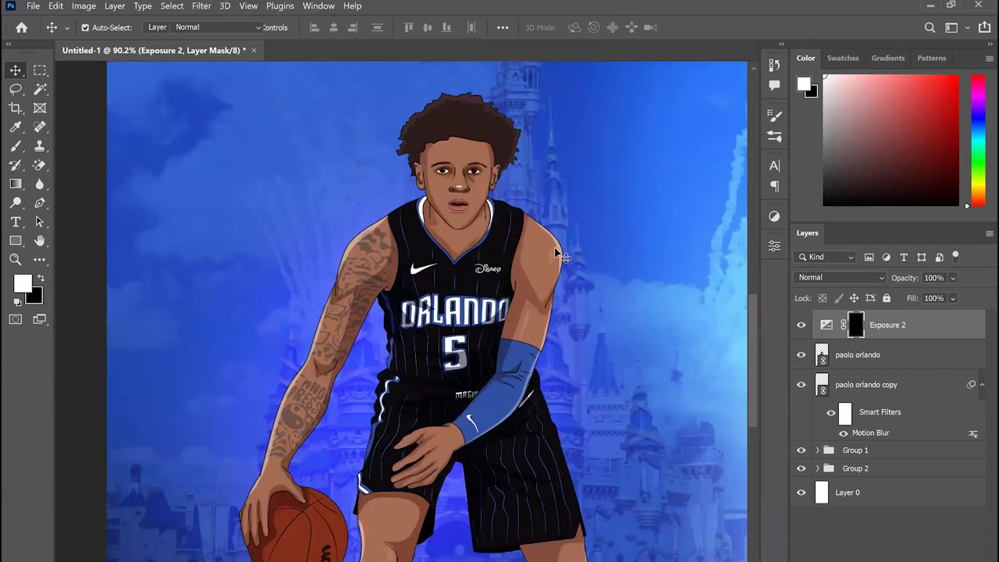
{"action": "scroll", "coordinate": [522, 328], "scroll_direction": "up", "scroll_amount": 2}
{"action": "key", "text": "b"}
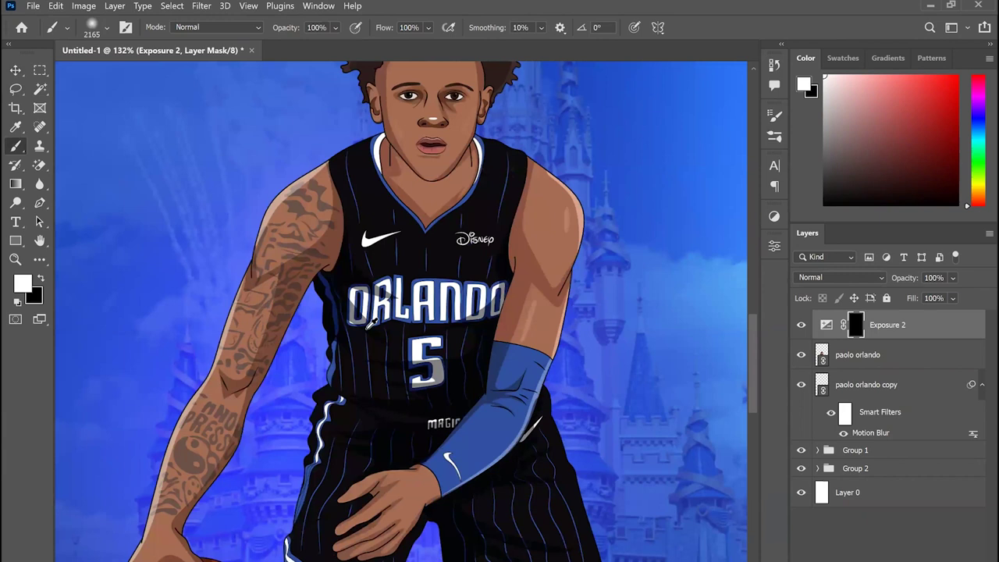
{"action": "scroll", "coordinate": [370, 323], "scroll_direction": "down", "scroll_amount": 2}
{"action": "right_click", "coordinate": [482, 313]}
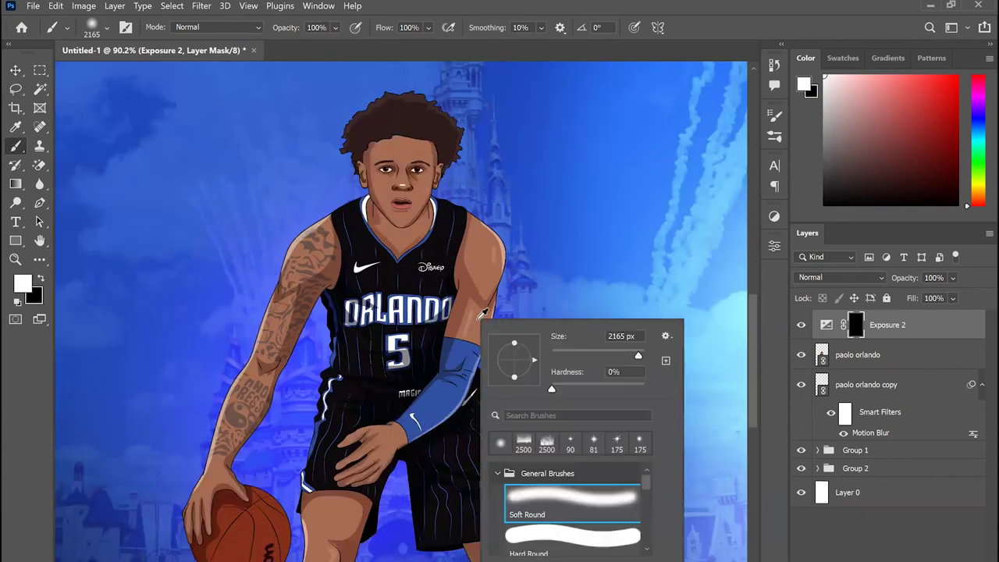
{"action": "left_click_drag", "start_coordinate": [581, 353], "coordinate": [562, 355]}
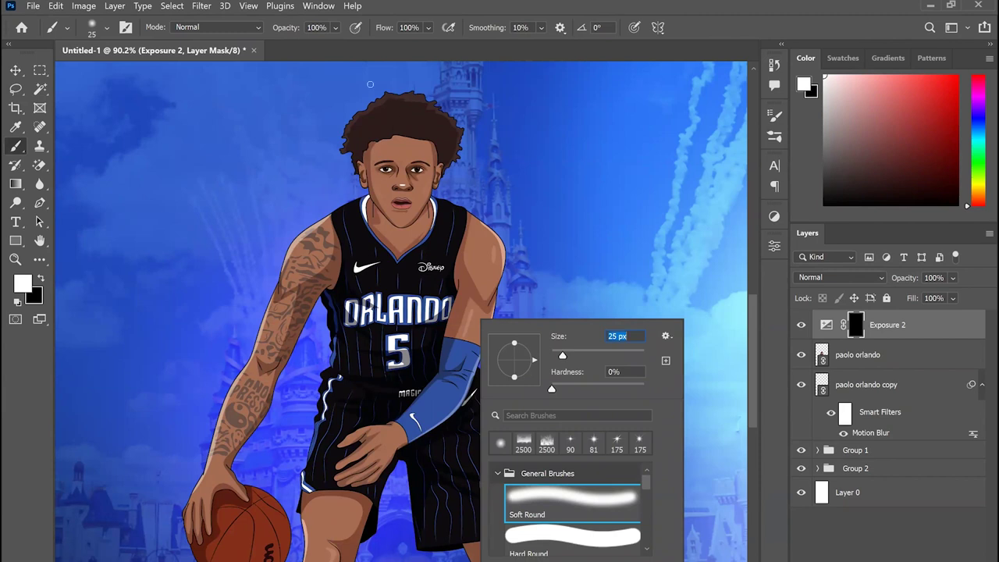
{"action": "key", "text": "Return"}
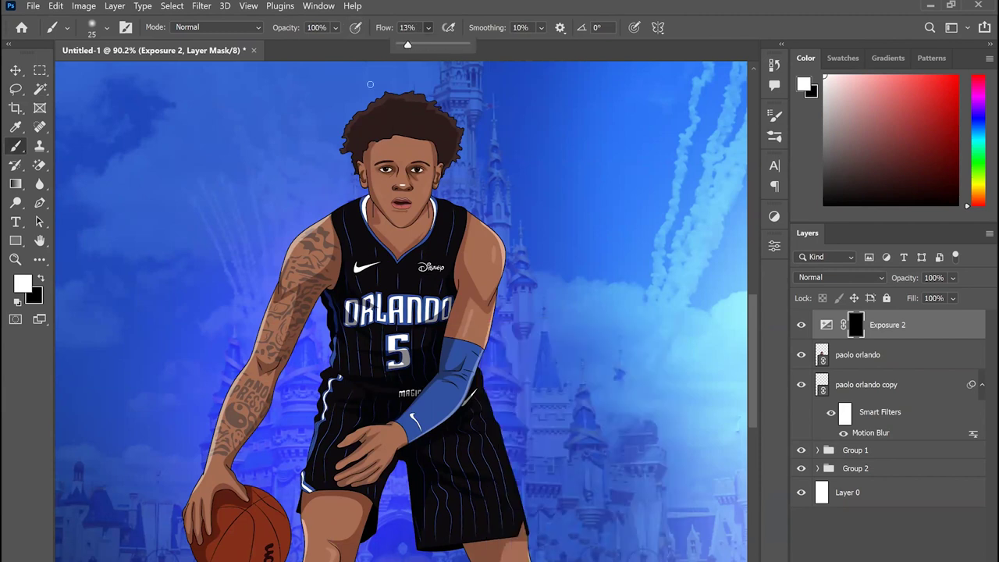
{"action": "scroll", "coordinate": [494, 247], "scroll_direction": "up", "scroll_amount": 3}
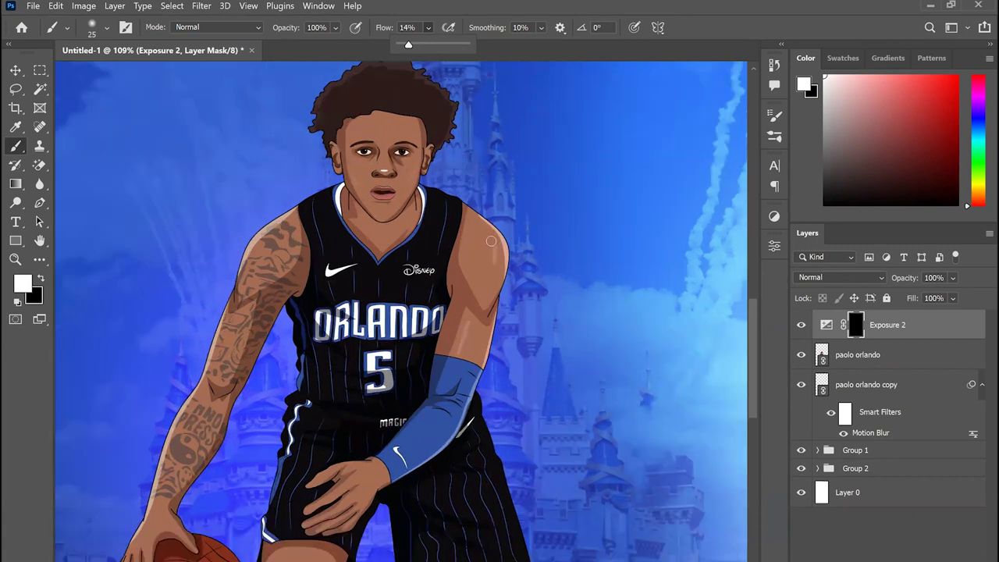
{"action": "scroll", "coordinate": [334, 174], "scroll_direction": "up", "scroll_amount": 2}
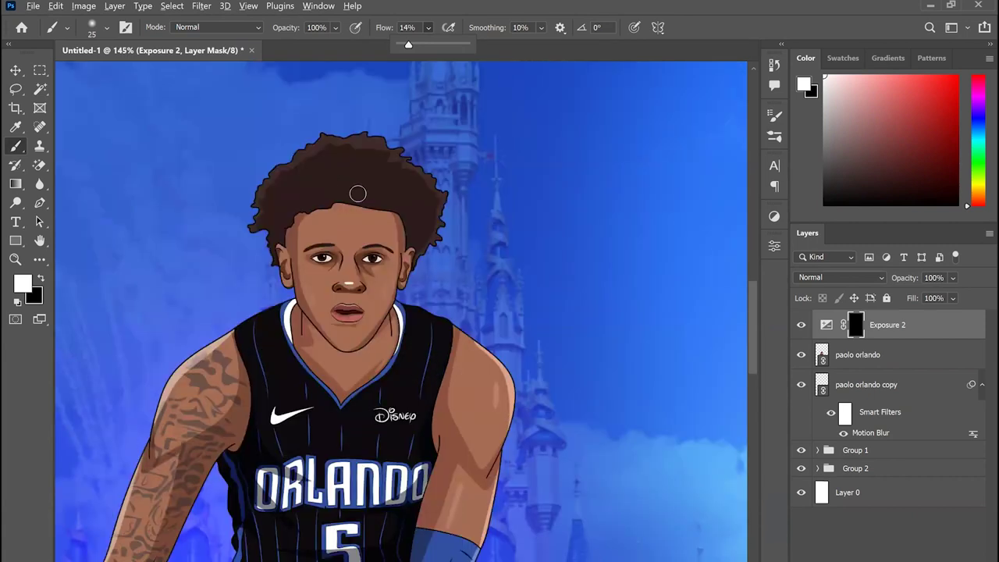
- Enlarge the soft brush to 120 px
{"action": "scroll", "coordinate": [464, 234], "scroll_direction": "up", "scroll_amount": 2}
{"action": "scroll", "coordinate": [468, 238], "scroll_direction": "down", "scroll_amount": 2}
{"action": "right_click", "coordinate": [471, 242]}
{"action": "left_click", "coordinate": [594, 279]}
{"action": "key", "text": "Return"}
- Clip the Exposure adjustment to the player layer so that it only affects the player
{"action": "scroll", "coordinate": [542, 226], "scroll_direction": "down", "scroll_amount": 4}
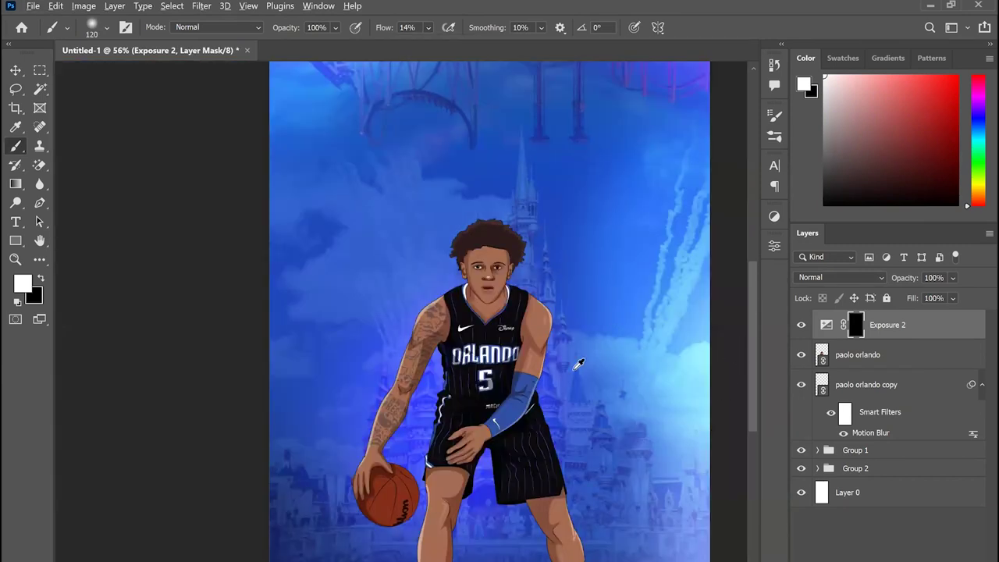
{"action": "scroll", "coordinate": [575, 355], "scroll_direction": "down", "scroll_amount": 1}
{"action": "scroll", "coordinate": [508, 405], "scroll_direction": "up", "scroll_amount": 2}
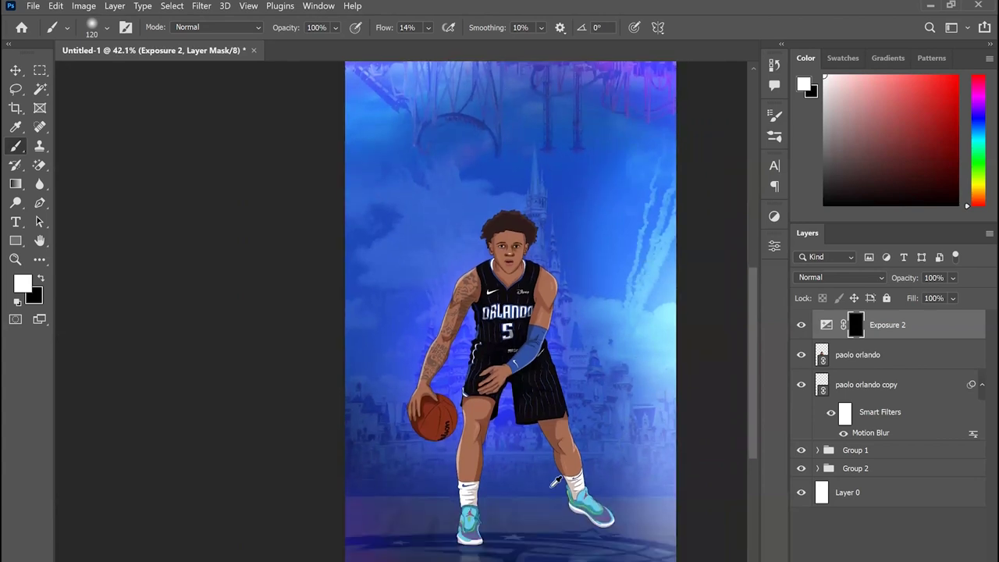
{"action": "scroll", "coordinate": [613, 334], "scroll_direction": "down", "scroll_amount": 1}
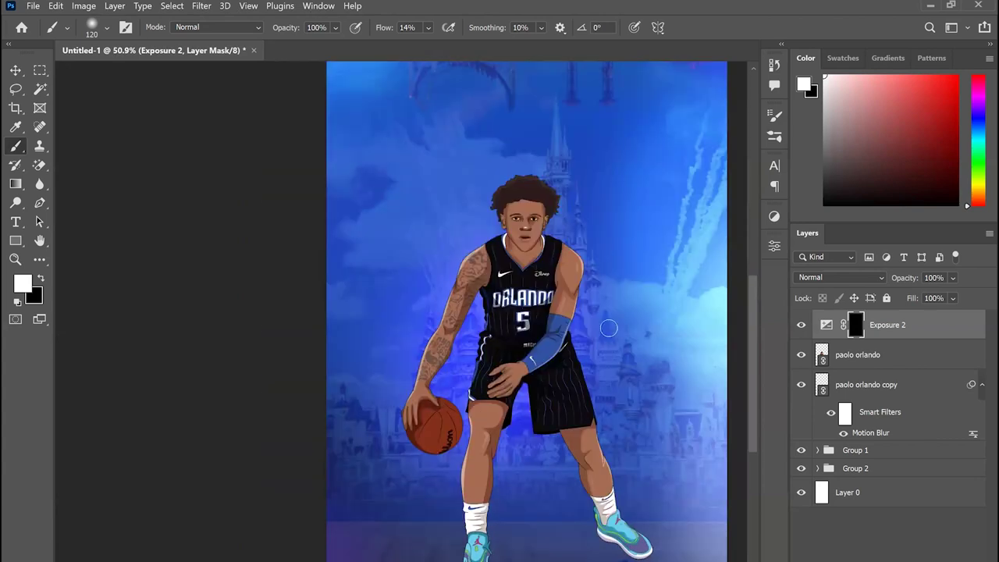
{"action": "scroll", "coordinate": [596, 331], "scroll_direction": "up", "scroll_amount": 1}
{"action": "scroll", "coordinate": [593, 324], "scroll_direction": "up", "scroll_amount": 6}
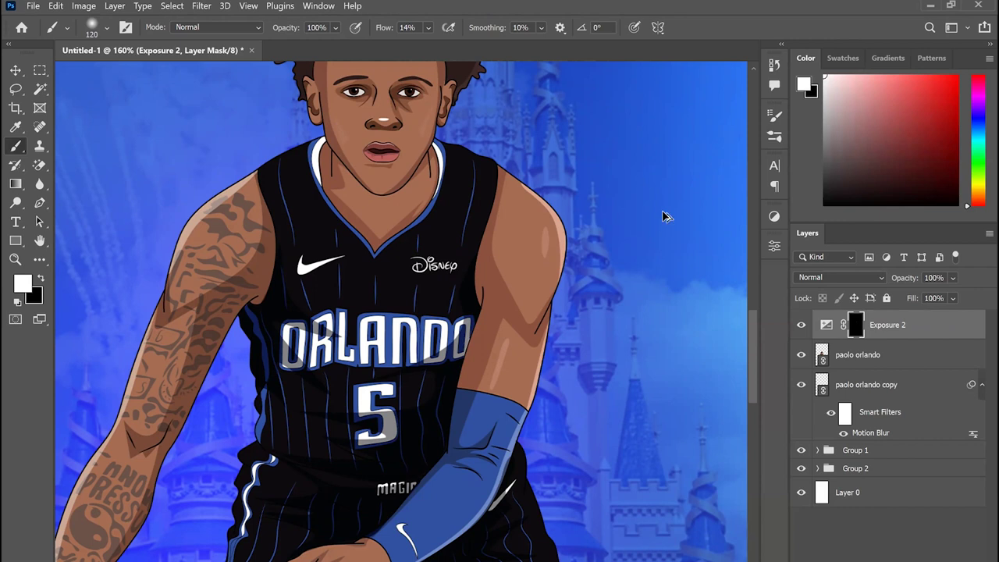
{"action": "key", "text": "ctrl+alt+g"}
- Try brightening the shoulder of the sleeved arm with a 120 px brush stroke on the mask, and undo it
{"action": "scroll", "coordinate": [458, 196], "scroll_direction": "up", "scroll_amount": 2}
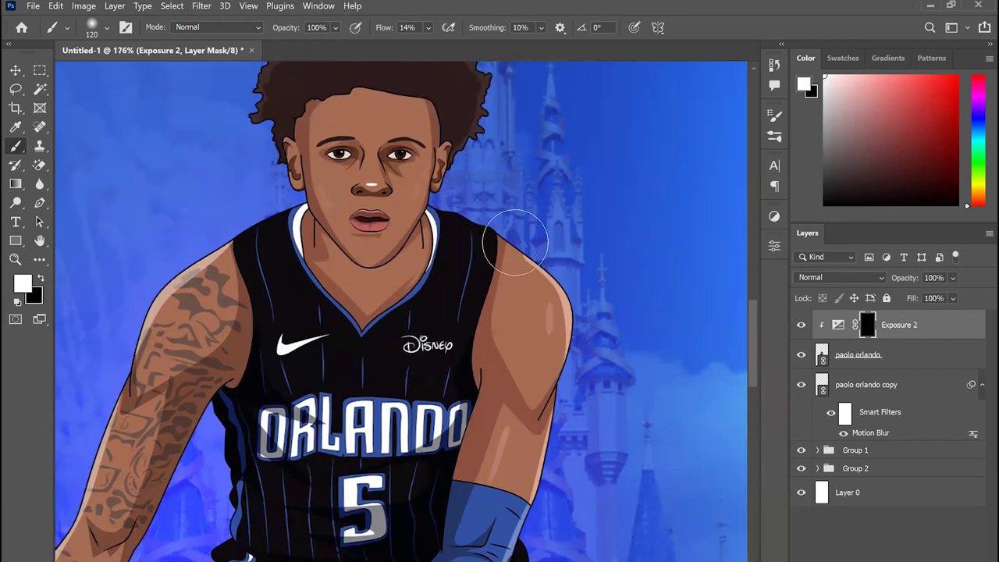
{"action": "scroll", "coordinate": [516, 242], "scroll_direction": "up", "scroll_amount": 1}
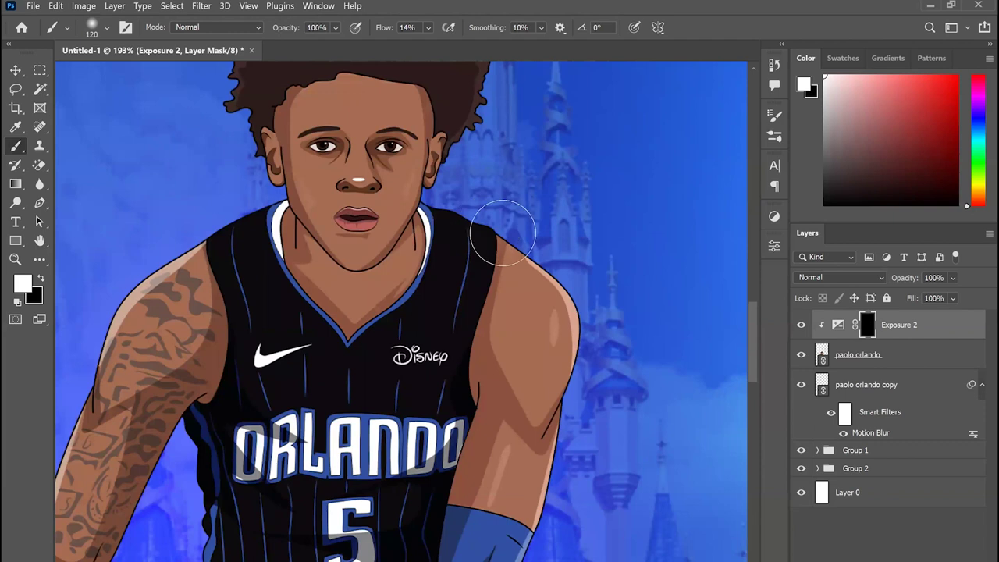
{"action": "mouse_move", "coordinate": [507, 238]}
{"action": "left_mouse_down"}
{"action": "mouse_move", "coordinate": [550, 296]}
{"action": "mouse_move", "coordinate": [564, 400]}
{"action": "left_mouse_up"}
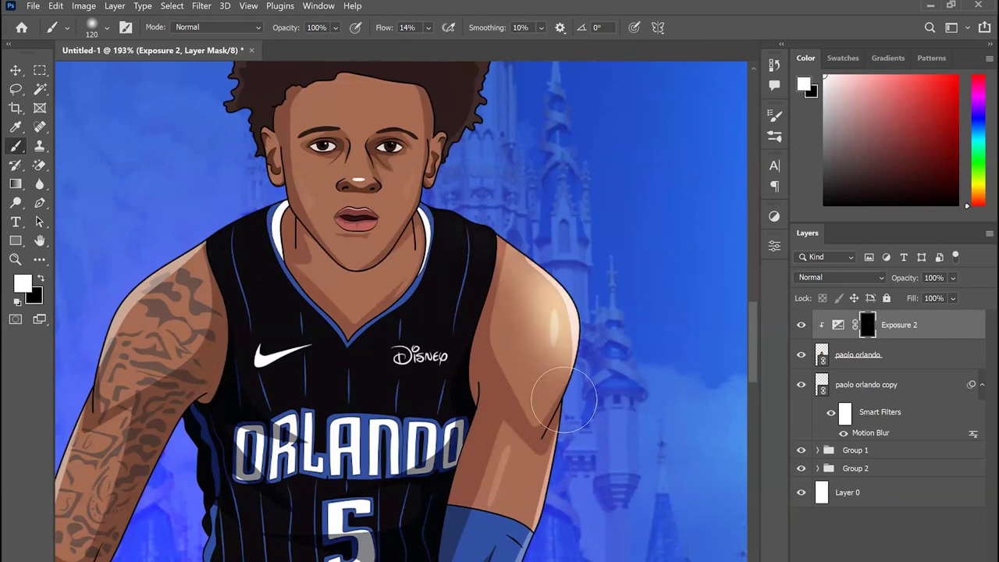
{"action": "key", "text": "ctrl+z"}
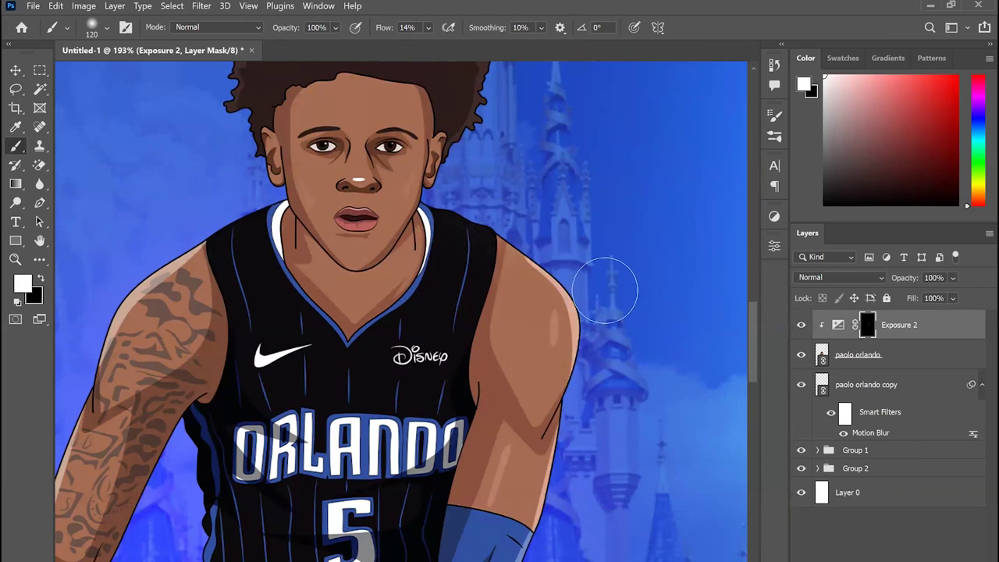
- Reduce the brush to 95 px and brighten the outer edge of the sleeved arm's shoulder on the Exposure mask
{"action": "right_click", "coordinate": [605, 289]}
{"action": "left_click_drag", "start_coordinate": [732, 327], "coordinate": [722, 328]}
{"action": "key", "text": "Return"}
{"action": "mouse_move", "coordinate": [506, 242]}
{"action": "left_mouse_down"}
{"action": "mouse_move", "coordinate": [541, 266]}
{"action": "mouse_move", "coordinate": [562, 312]}
{"action": "mouse_move", "coordinate": [574, 393]}
{"action": "mouse_move", "coordinate": [571, 375]}
{"action": "left_mouse_up"}
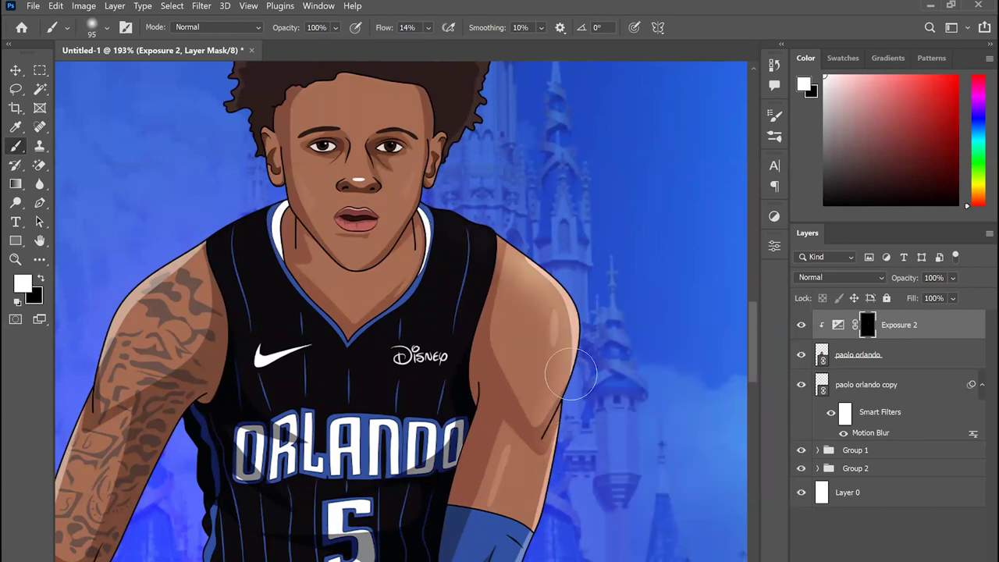
- Reduce the brush to 51 px and paint a highlight along the outer edge of the blue arm sleeve
{"action": "scroll", "coordinate": [570, 374], "scroll_direction": "down", "scroll_amount": 5}
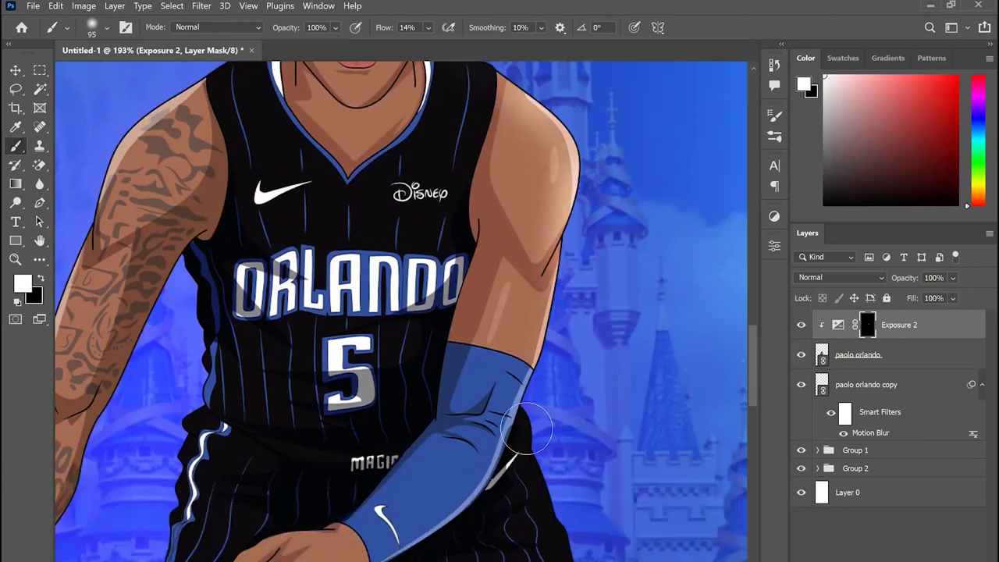
{"action": "scroll", "coordinate": [547, 343], "scroll_direction": "down", "scroll_amount": 3}
{"action": "right_click", "coordinate": [550, 334]}
{"action": "left_click_drag", "start_coordinate": [665, 376], "coordinate": [647, 376]}
{"action": "left_click", "coordinate": [499, 355]}
{"action": "mouse_move", "coordinate": [499, 356]}
{"action": "left_mouse_down"}
{"action": "mouse_move", "coordinate": [460, 419]}
{"action": "mouse_move", "coordinate": [368, 488]}
{"action": "left_mouse_up"}
- Paint highlights on the Exposure mask around the outer edge of the player's hair
{"action": "scroll", "coordinate": [603, 386], "scroll_direction": "down", "scroll_amount": 1}
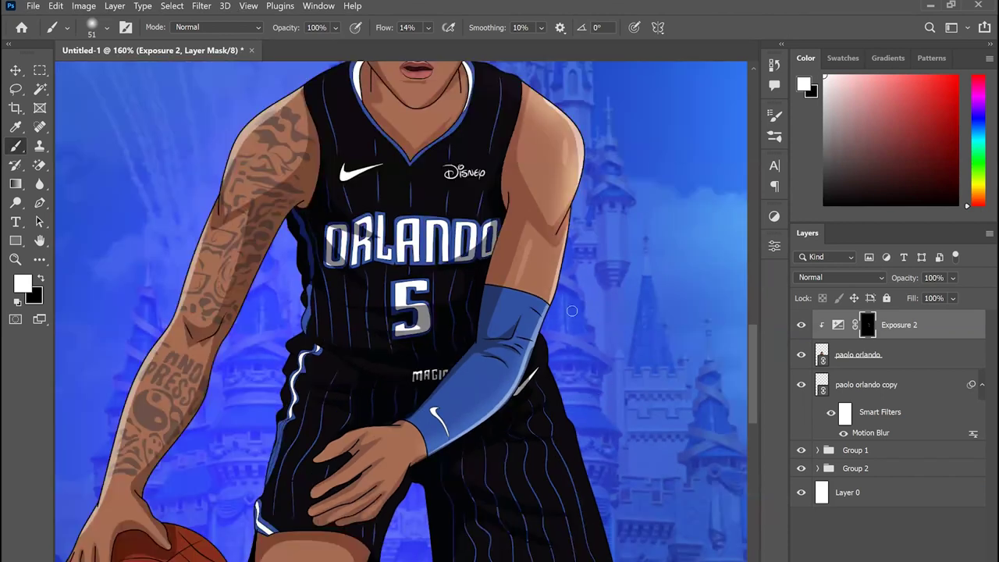
{"action": "scroll", "coordinate": [554, 252], "scroll_direction": "up", "scroll_amount": 5}
{"action": "scroll", "coordinate": [554, 258], "scroll_direction": "up", "scroll_amount": 1}
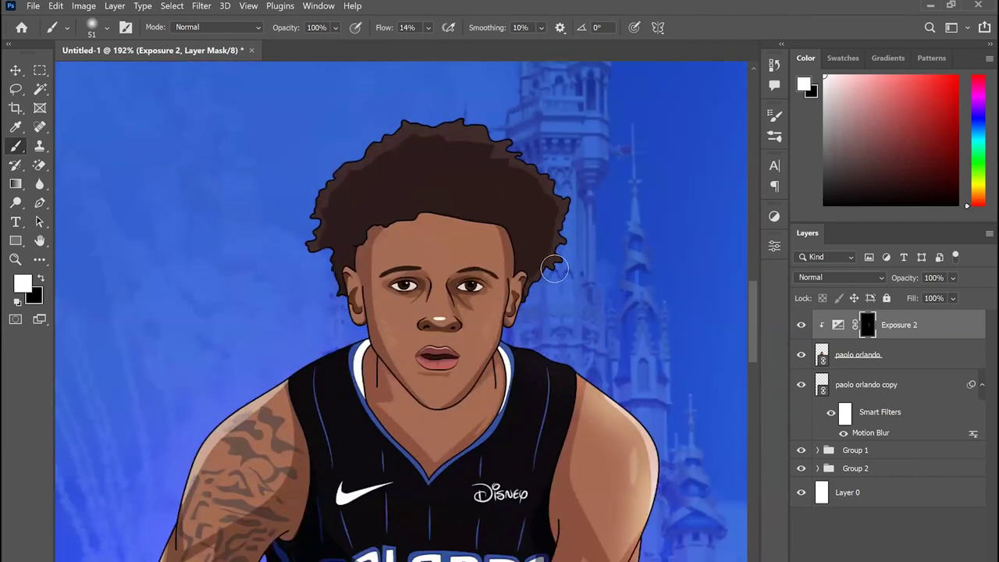
{"action": "mouse_move", "coordinate": [561, 198]}
{"action": "left_mouse_down"}
{"action": "mouse_move", "coordinate": [535, 166]}
{"action": "mouse_move", "coordinate": [451, 123]}
{"action": "mouse_move", "coordinate": [477, 125]}
{"action": "mouse_move", "coordinate": [381, 128]}
{"action": "mouse_move", "coordinate": [416, 122]}
{"action": "mouse_move", "coordinate": [319, 180]}
{"action": "mouse_move", "coordinate": [311, 206]}
{"action": "mouse_move", "coordinate": [335, 288]}
{"action": "left_mouse_up"}
{"action": "left_click_drag", "start_coordinate": [548, 261], "coordinate": [553, 193]}
- Brighten the outer edge of the tattooed arm from the shoulder down to the forearm on the Exposure mask
{"action": "scroll", "coordinate": [547, 205], "scroll_direction": "down", "scroll_amount": 7}
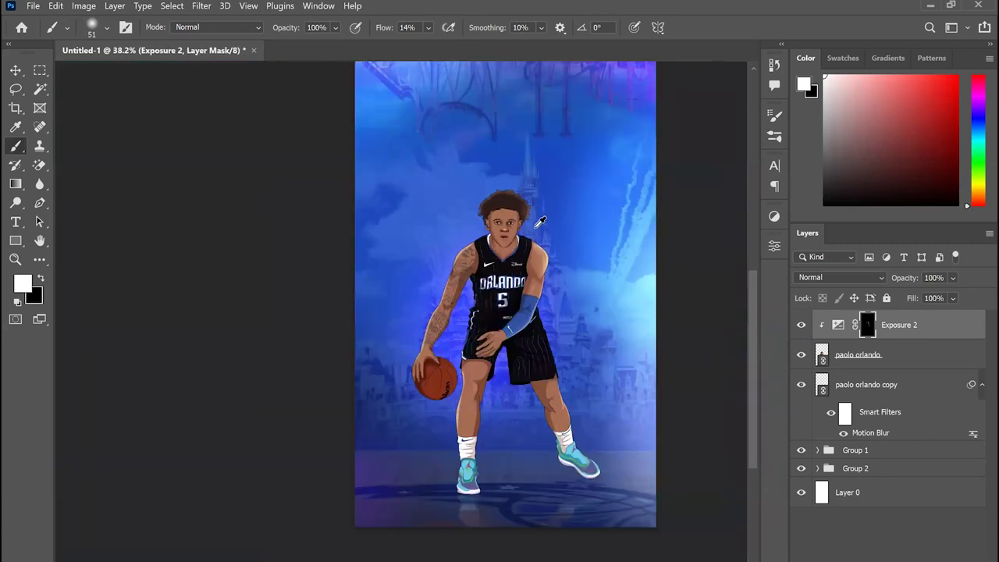
{"action": "scroll", "coordinate": [546, 274], "scroll_direction": "up", "scroll_amount": 5}
{"action": "left_click_drag", "start_coordinate": [316, 233], "coordinate": [231, 368]}
{"action": "scroll", "coordinate": [231, 369], "scroll_direction": "down", "scroll_amount": 3}
{"action": "left_click_drag", "start_coordinate": [229, 295], "coordinate": [152, 489]}
- Paint highlights along the edges of the player's legs and the outstretched shoe on the Exposure mask
{"action": "scroll", "coordinate": [270, 265], "scroll_direction": "down", "scroll_amount": 5}
{"action": "scroll", "coordinate": [265, 539], "scroll_direction": "up", "scroll_amount": 4}
{"action": "left_click_drag", "start_coordinate": [302, 342], "coordinate": [282, 484]}
{"action": "mouse_move", "coordinate": [576, 361]}
{"action": "left_mouse_down"}
{"action": "mouse_move", "coordinate": [612, 501]}
{"action": "mouse_move", "coordinate": [570, 355]}
{"action": "left_mouse_up"}
{"action": "scroll", "coordinate": [565, 325], "scroll_direction": "up", "scroll_amount": 3}
{"action": "left_click_drag", "start_coordinate": [593, 470], "coordinate": [673, 550]}
{"action": "scroll", "coordinate": [589, 386], "scroll_direction": "down", "scroll_amount": 4}
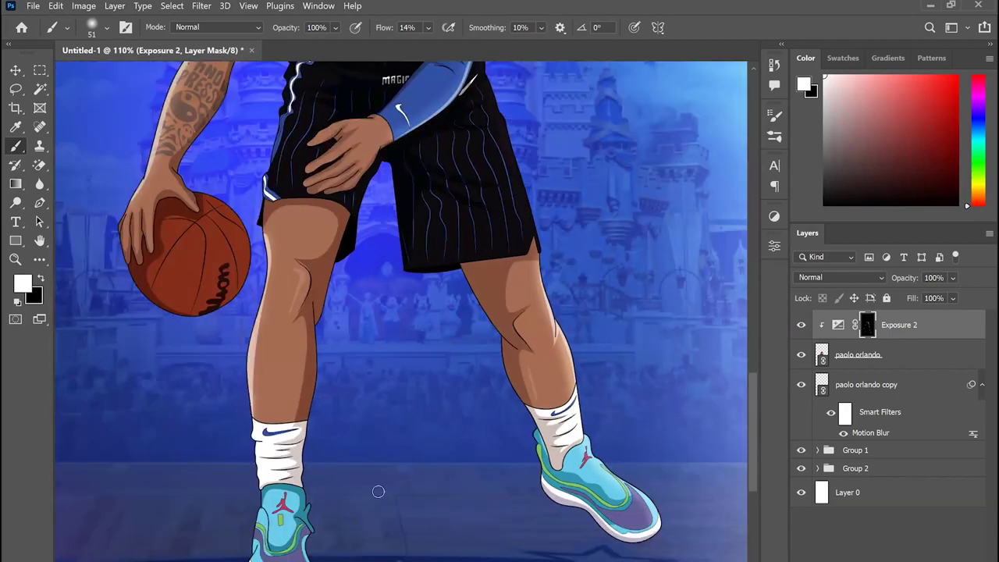
{"action": "scroll", "coordinate": [297, 184], "scroll_direction": "up", "scroll_amount": 4}
{"action": "left_click_drag", "start_coordinate": [338, 384], "coordinate": [316, 258]}
{"action": "scroll", "coordinate": [420, 263], "scroll_direction": "down", "scroll_amount": 7}
- Undo the last stroke, lower the brush flow to 5%, and softly brighten the lit side of the face with a 61 px brush
{"action": "scroll", "coordinate": [488, 125], "scroll_direction": "up", "scroll_amount": 6}
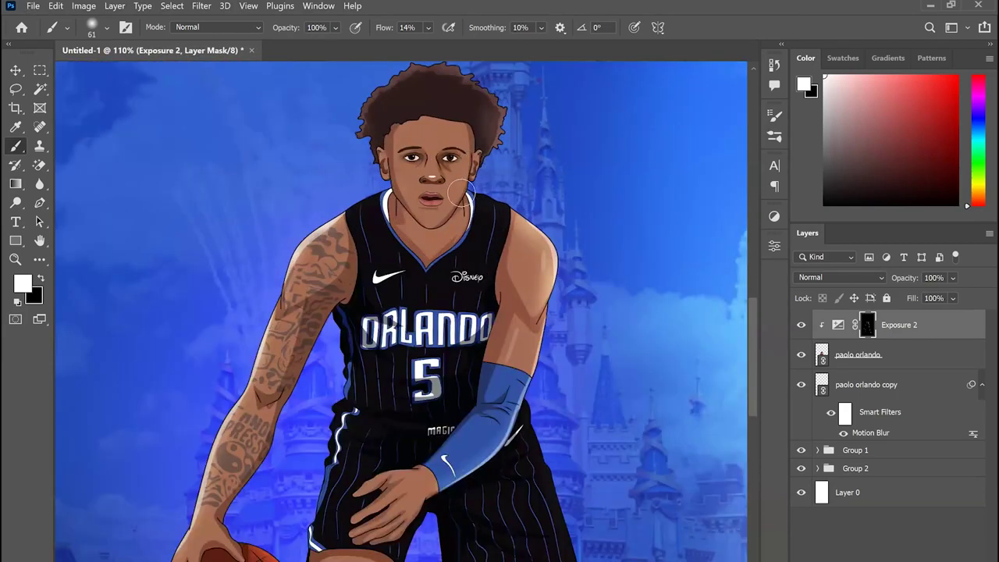
{"action": "scroll", "coordinate": [469, 184], "scroll_direction": "up", "scroll_amount": 3}
{"action": "key", "text": "ctrl+z"}
{"action": "left_click_drag", "start_coordinate": [427, 28], "coordinate": [427, 44]}
{"action": "left_click_drag", "start_coordinate": [454, 162], "coordinate": [430, 238]}
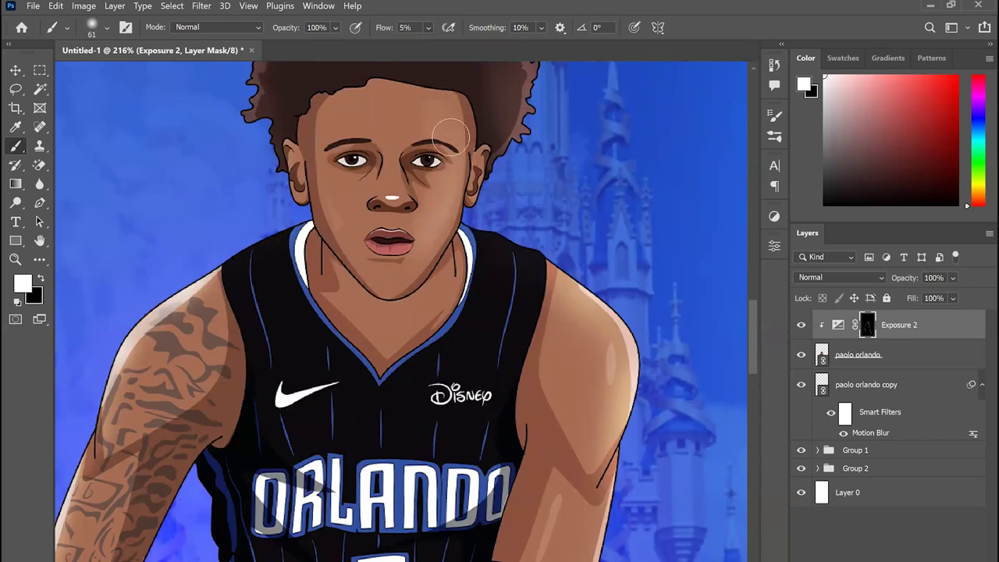
- Hide the Exposure adjustment and show it again to compare the player before and after the highlights
{"action": "scroll", "coordinate": [451, 175], "scroll_direction": "down", "scroll_amount": 8}
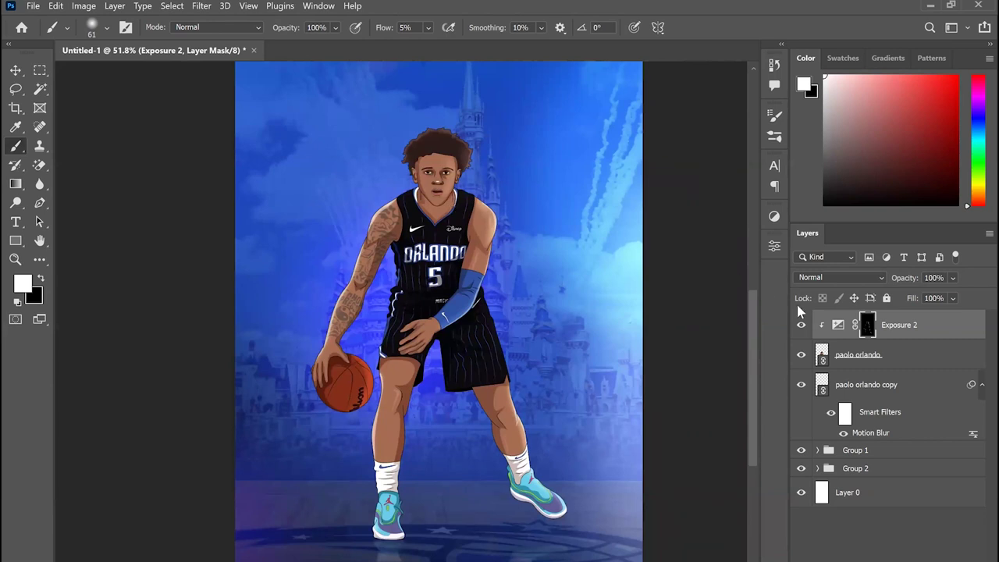
{"action": "left_click", "coordinate": [801, 326]}
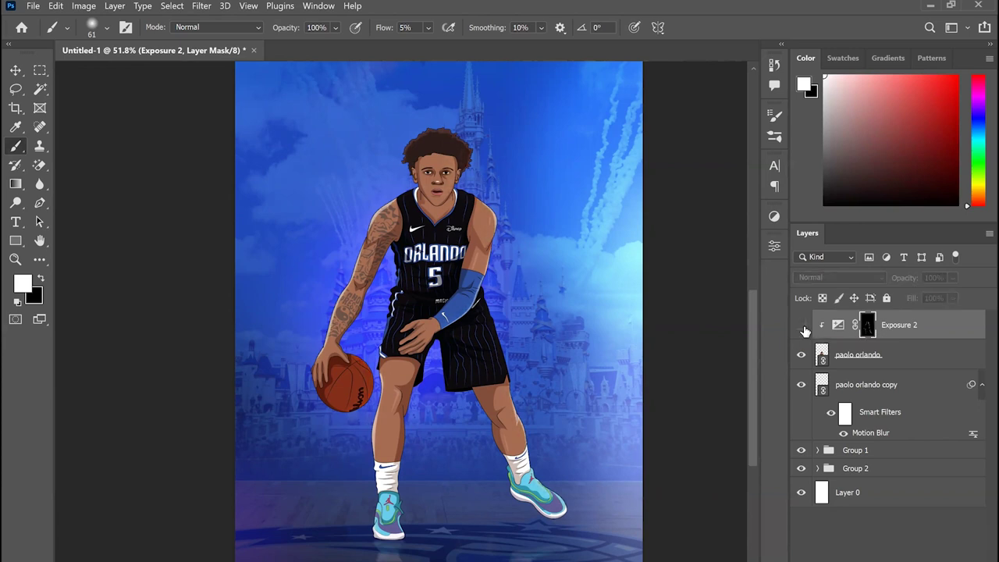
{"action": "scroll", "coordinate": [419, 318], "scroll_direction": "down", "scroll_amount": 3}
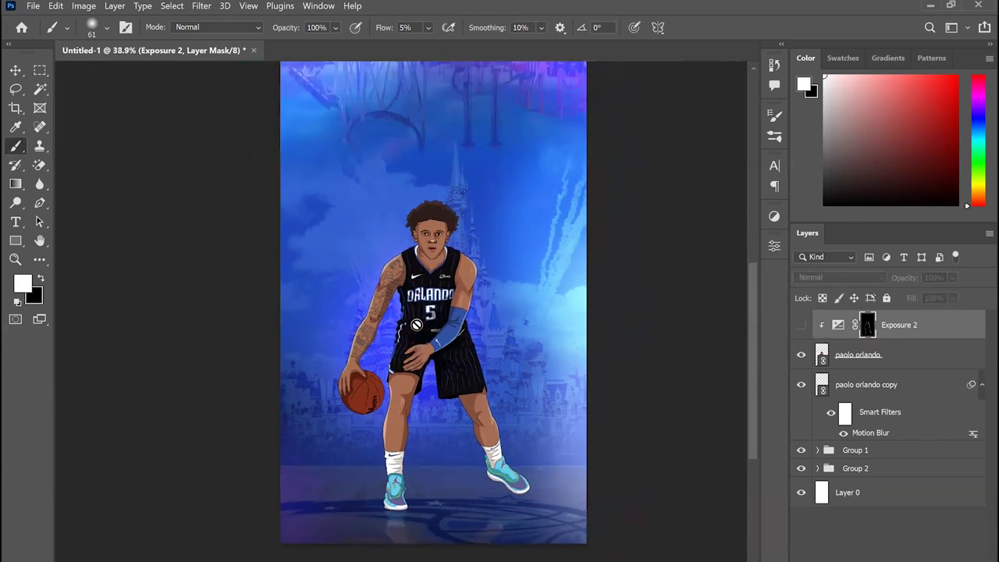
{"action": "scroll", "coordinate": [416, 326], "scroll_direction": "up", "scroll_amount": 2}
{"action": "left_click", "coordinate": [802, 327]}
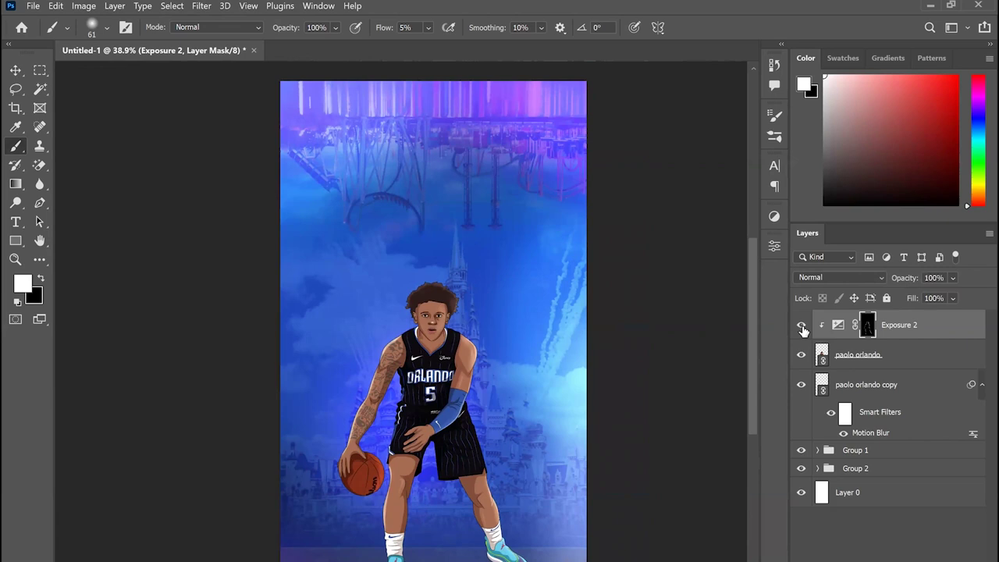
{"action": "scroll", "coordinate": [429, 392], "scroll_direction": "up", "scroll_amount": 2}
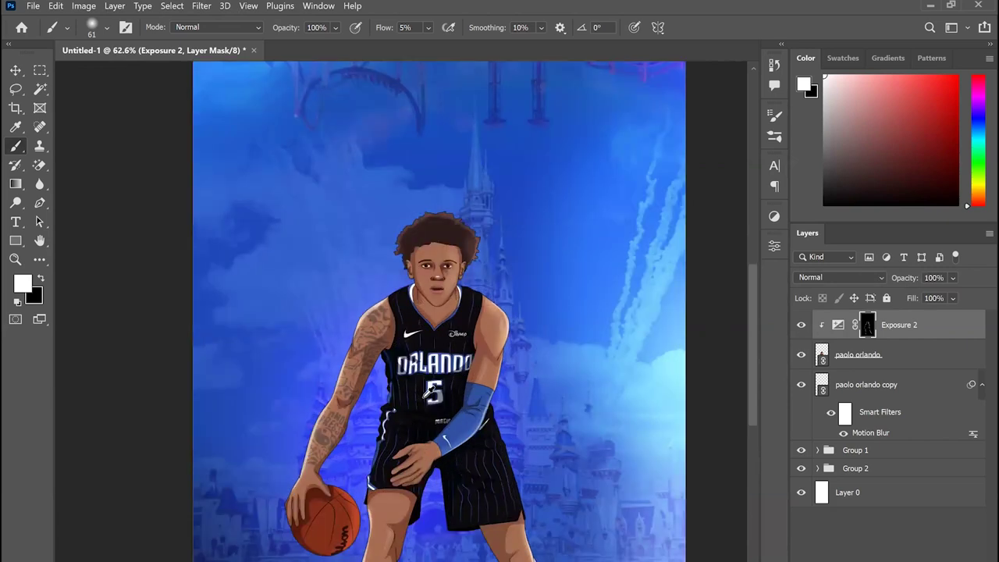
- Add an Exposure adjustment set to about -2.75, clip it to the player layers, and invert its mask to black
{"action": "scroll", "coordinate": [423, 398], "scroll_direction": "up", "scroll_amount": 2}
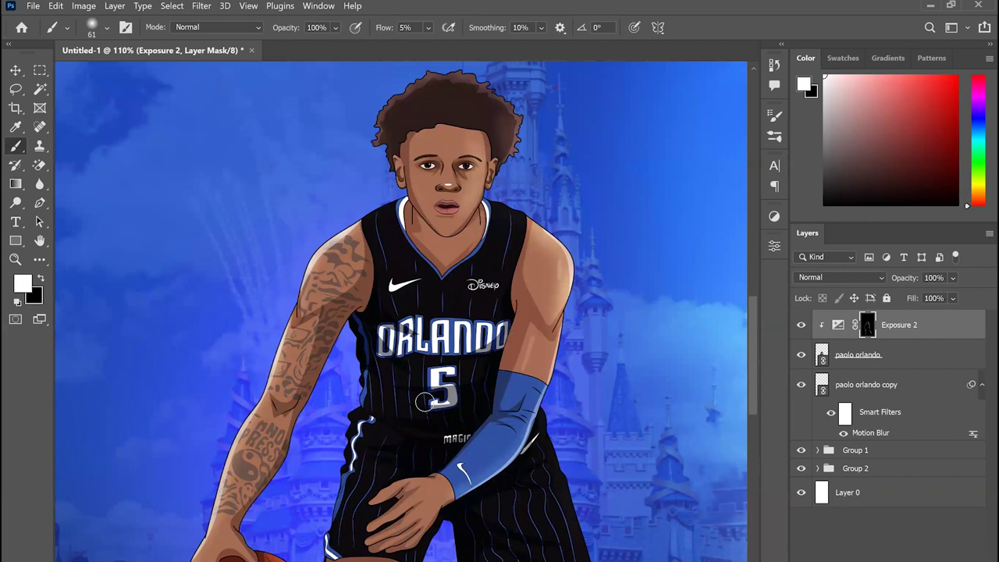
{"action": "left_click", "coordinate": [774, 216]}
{"action": "left_click", "coordinate": [701, 244]}
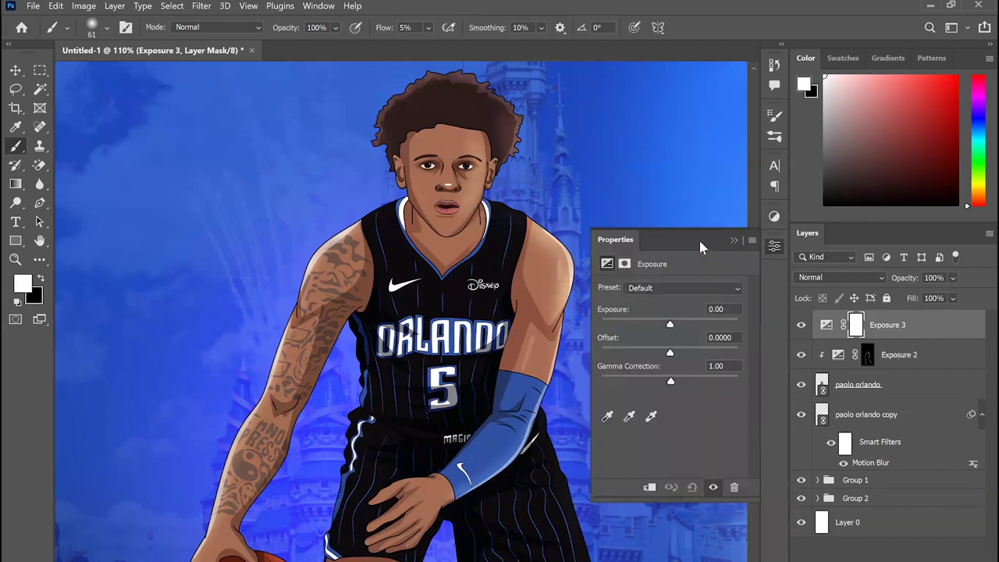
{"action": "left_click_drag", "start_coordinate": [666, 326], "coordinate": [639, 315]}
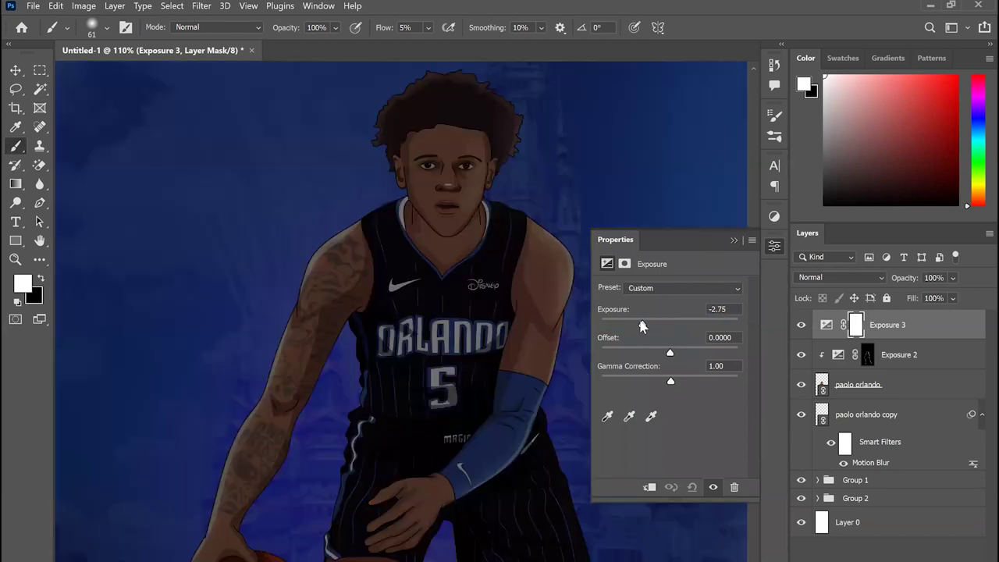
{"action": "left_click", "coordinate": [651, 487]}
{"action": "left_click", "coordinate": [776, 246]}
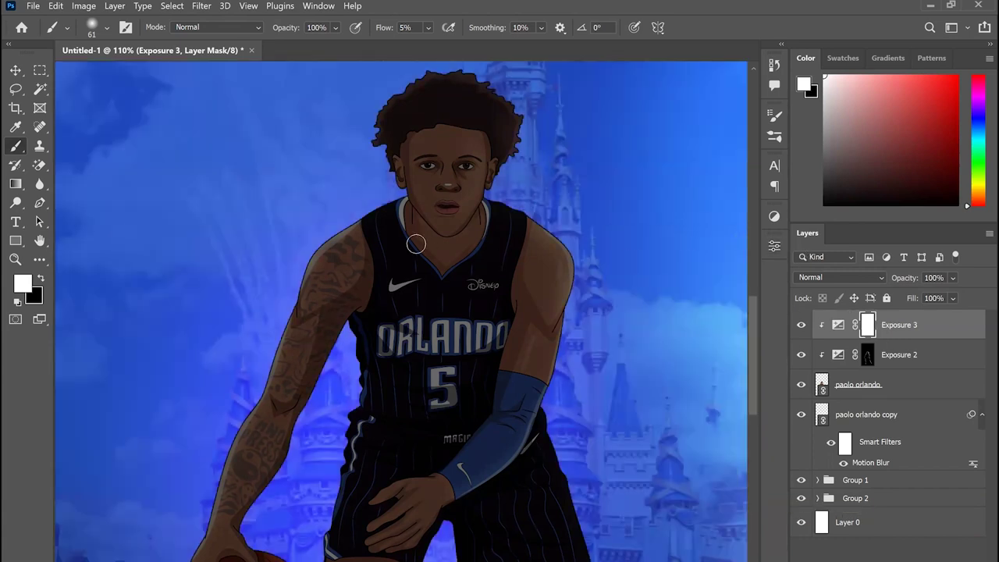
{"action": "scroll", "coordinate": [415, 244], "scroll_direction": "down", "scroll_amount": 3}
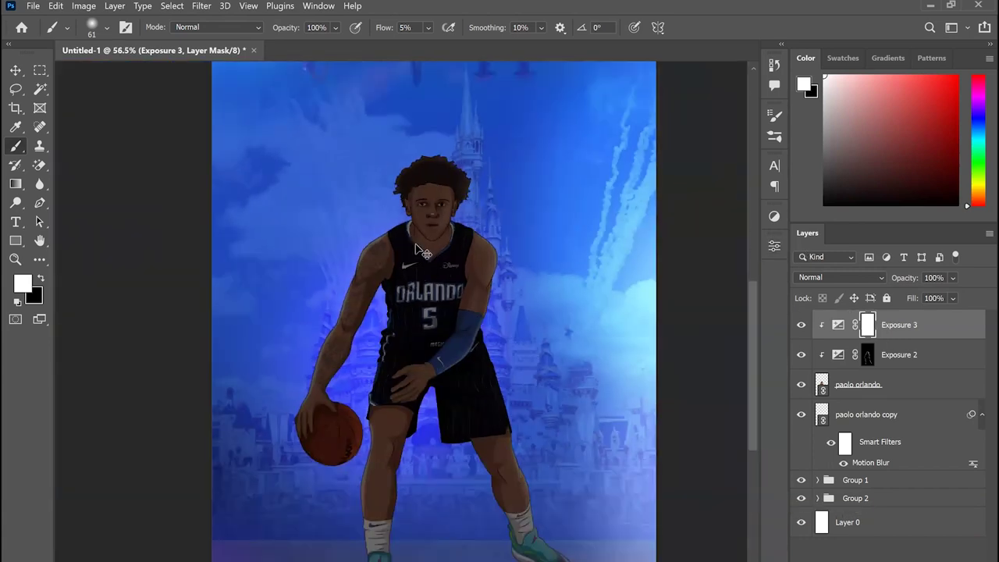
{"action": "key", "text": "ctrl+i"}
- Paint soft shadows on the player's upper body on the new Exposure mask with the 61 px brush at 5% flow
{"action": "scroll", "coordinate": [466, 361], "scroll_direction": "up", "scroll_amount": 5}
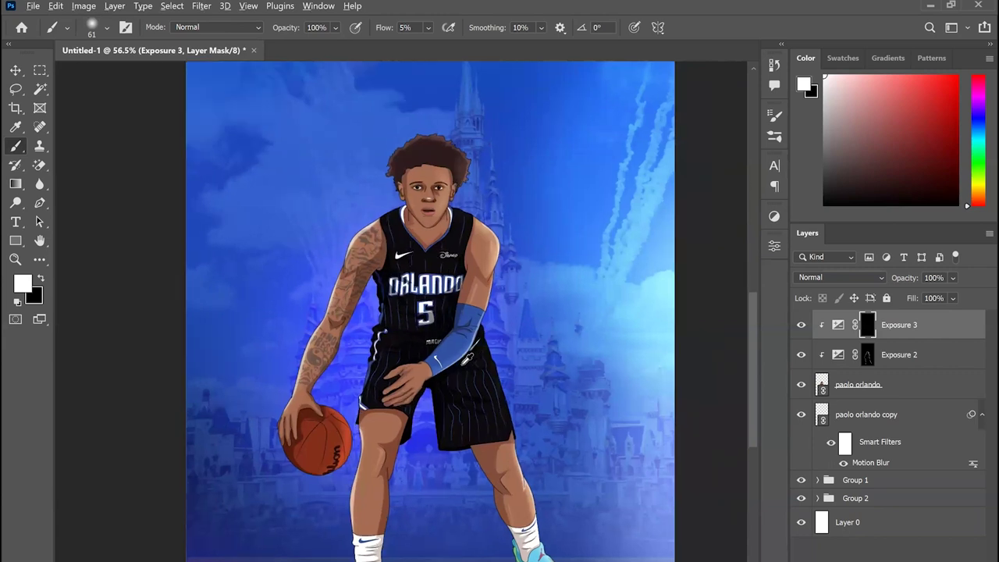
{"action": "scroll", "coordinate": [456, 261], "scroll_direction": "down", "scroll_amount": 1}
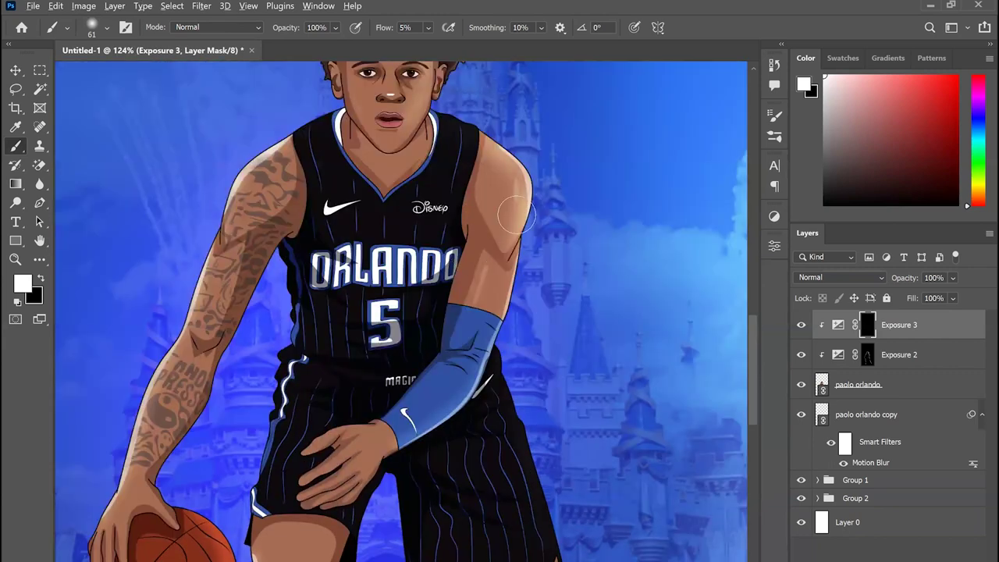
{"action": "scroll", "coordinate": [517, 216], "scroll_direction": "up", "scroll_amount": 4}
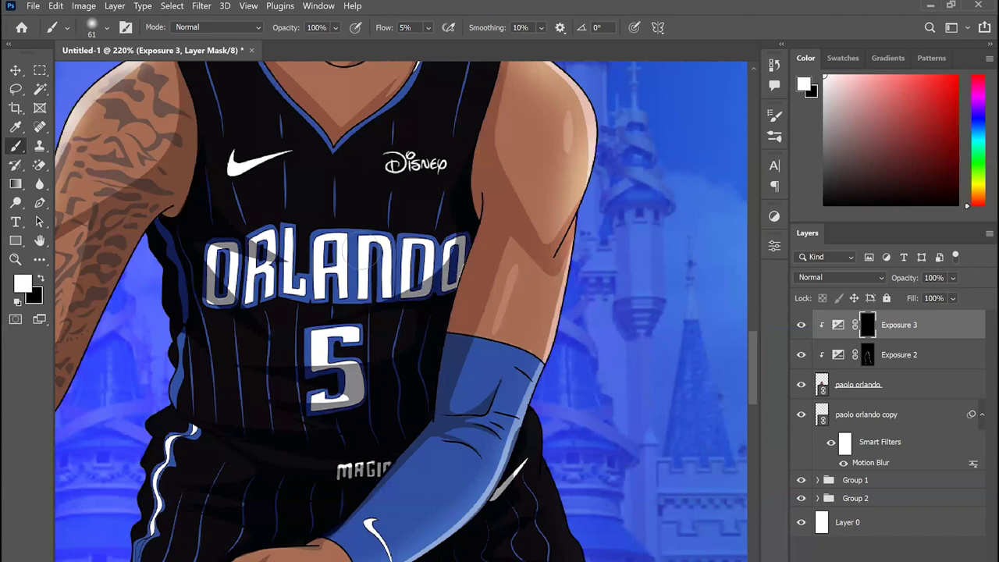
{"action": "scroll", "coordinate": [441, 309], "scroll_direction": "down", "scroll_amount": 1}
{"action": "scroll", "coordinate": [472, 328], "scroll_direction": "up", "scroll_amount": 3}
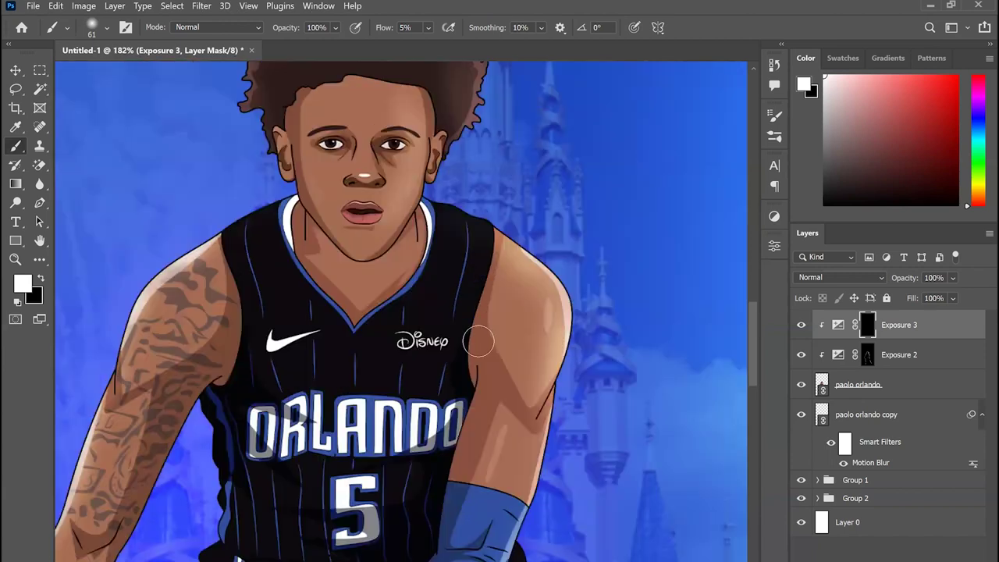
{"action": "scroll", "coordinate": [375, 322], "scroll_direction": "down", "scroll_amount": 2}
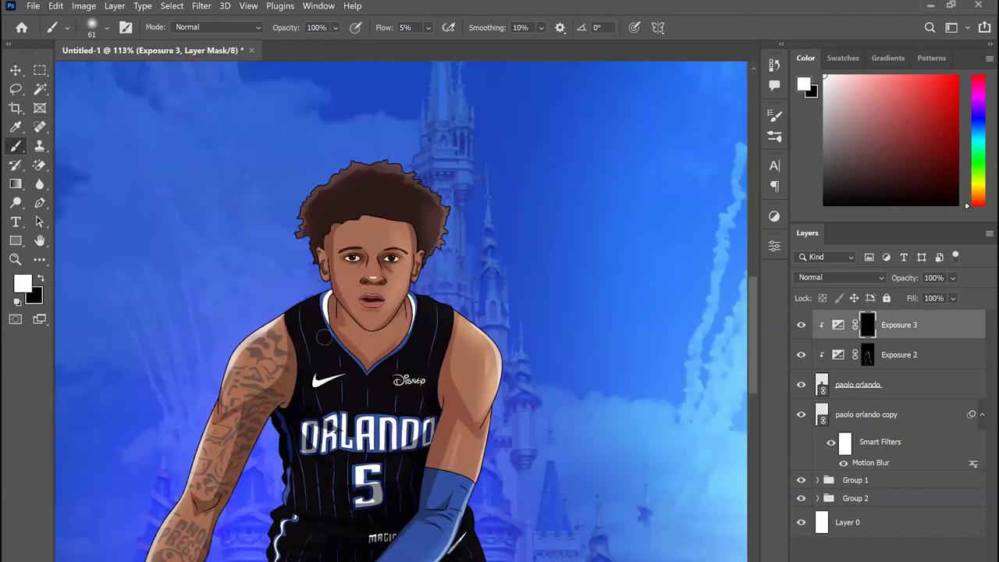
{"action": "scroll", "coordinate": [324, 338], "scroll_direction": "down", "scroll_amount": 1}
{"action": "scroll", "coordinate": [325, 338], "scroll_direction": "down", "scroll_amount": 3}
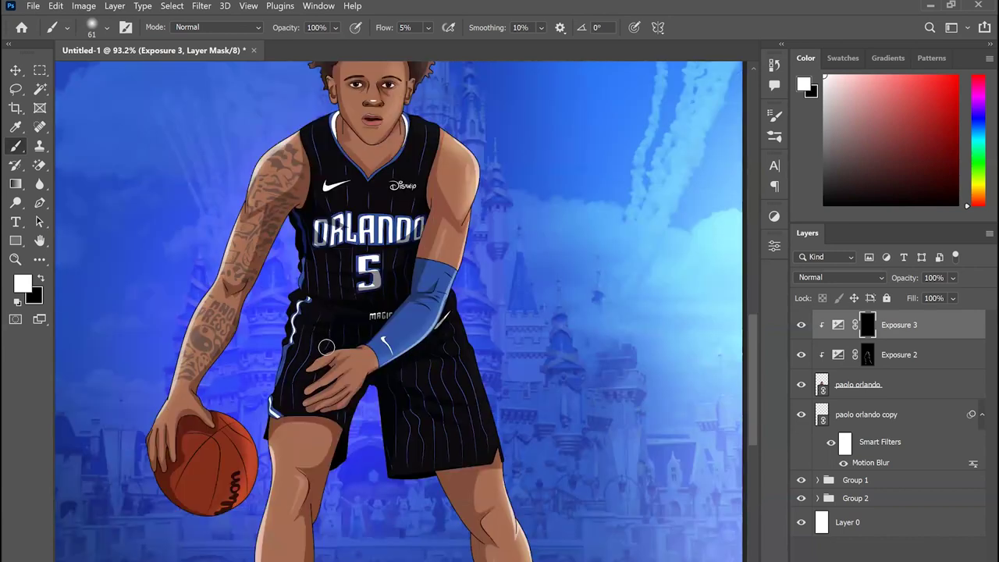
{"action": "scroll", "coordinate": [359, 388], "scroll_direction": "up", "scroll_amount": 2}
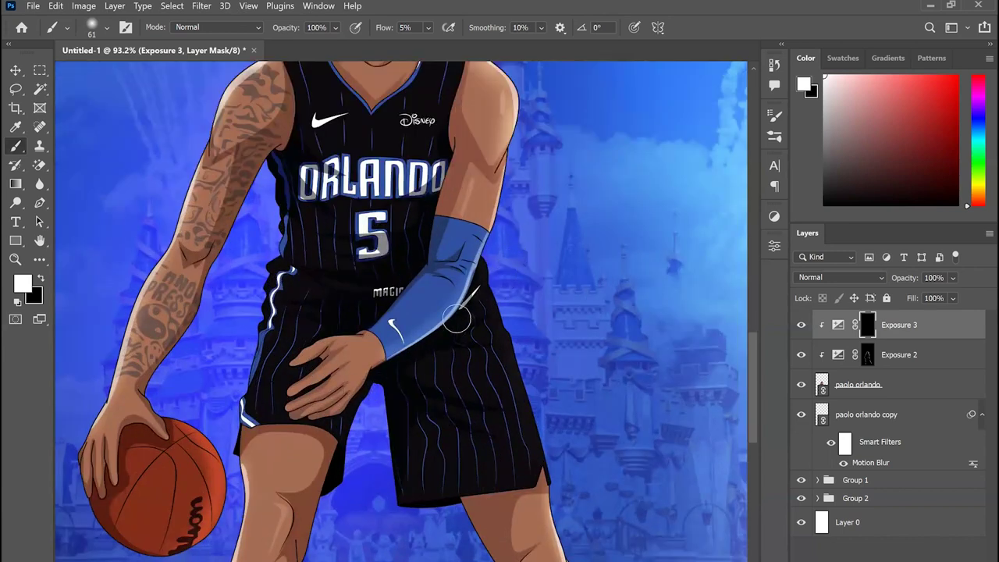
{"action": "scroll", "coordinate": [455, 320], "scroll_direction": "up", "scroll_amount": 1}
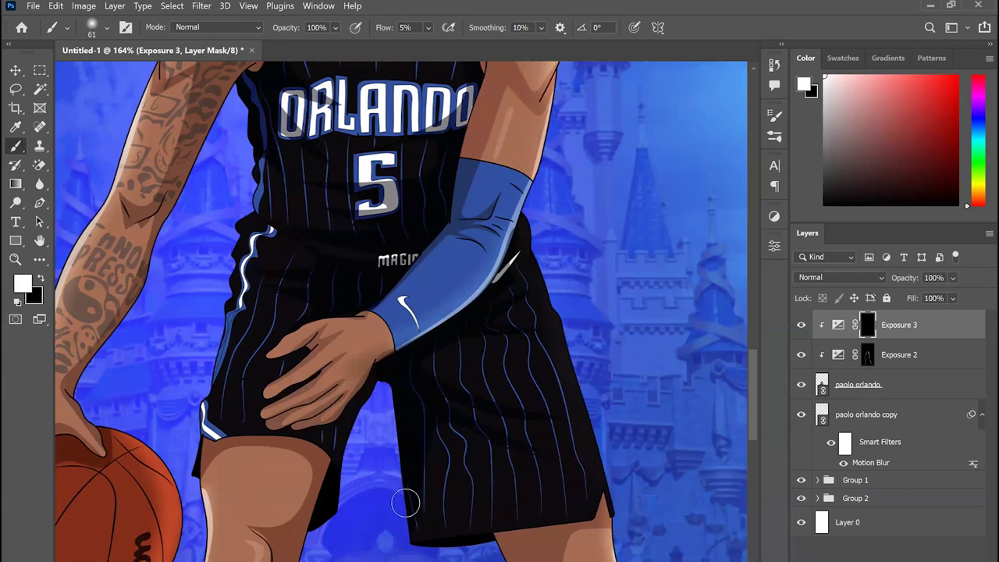
{"action": "scroll", "coordinate": [376, 470], "scroll_direction": "down", "scroll_amount": 2}
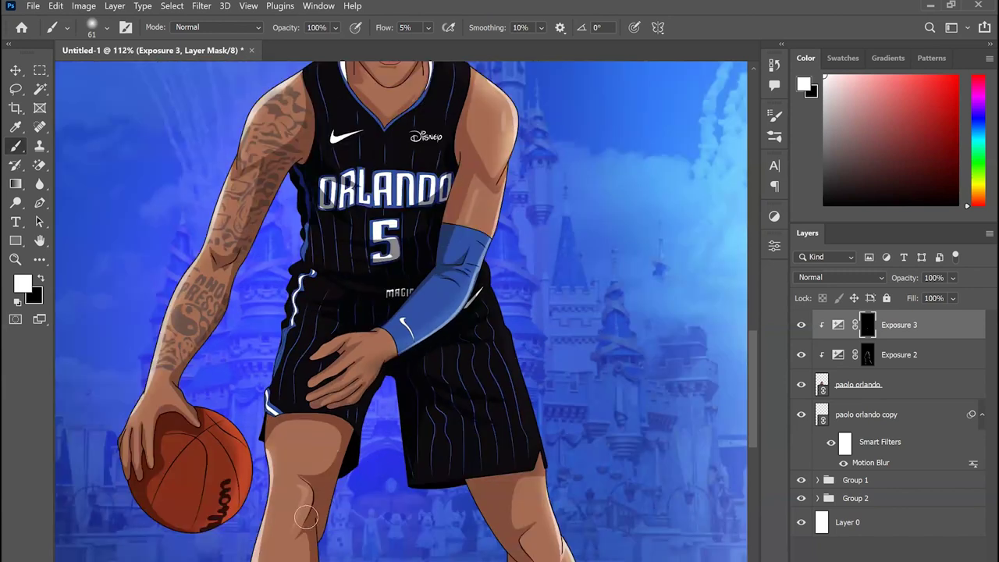
{"action": "scroll", "coordinate": [312, 507], "scroll_direction": "up", "scroll_amount": 1}
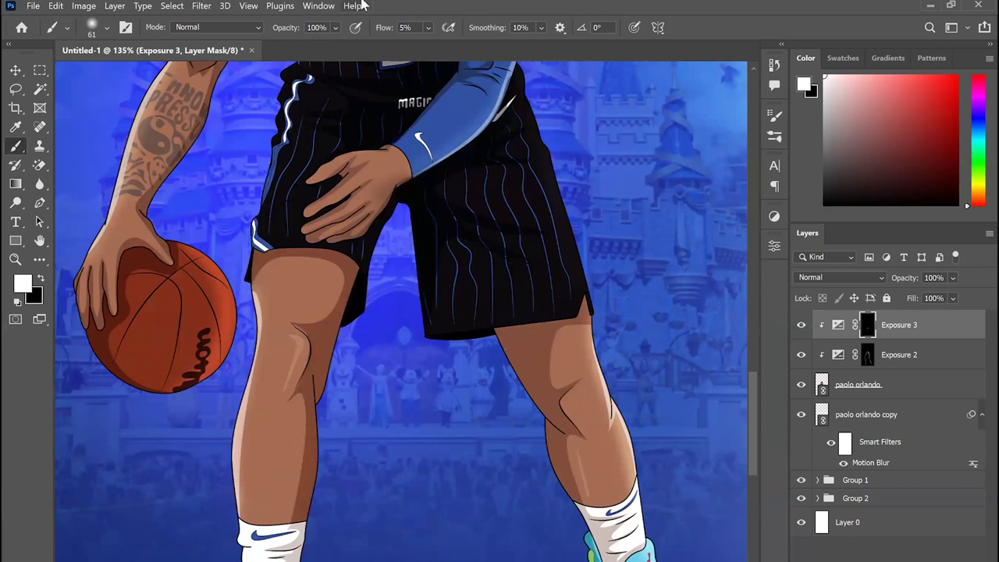
- Raise the brush flow to 16% and paint shadows on both legs beneath the shorts and along their shaded sides
{"action": "left_click", "coordinate": [428, 28]}
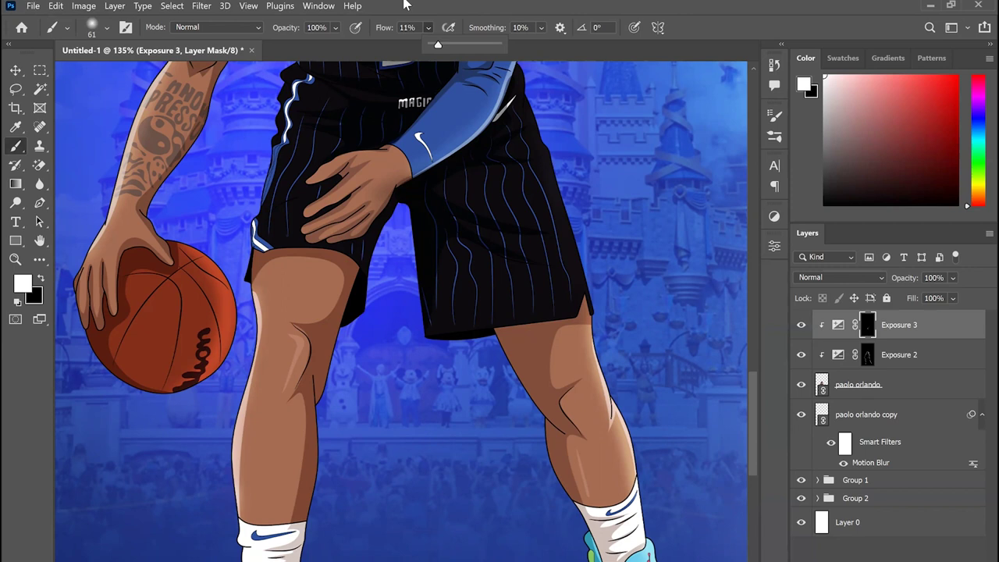
{"action": "mouse_move", "coordinate": [355, 311]}
{"action": "left_mouse_down"}
{"action": "mouse_move", "coordinate": [322, 359]}
{"action": "mouse_move", "coordinate": [326, 343]}
{"action": "mouse_move", "coordinate": [324, 386]}
{"action": "mouse_move", "coordinate": [356, 277]}
{"action": "mouse_move", "coordinate": [301, 523]}
{"action": "mouse_move", "coordinate": [317, 388]}
{"action": "left_mouse_up"}
{"action": "scroll", "coordinate": [412, 372], "scroll_direction": "down", "scroll_amount": 2}
{"action": "mouse_move", "coordinate": [507, 235]}
{"action": "left_mouse_down"}
{"action": "mouse_move", "coordinate": [576, 415]}
{"action": "mouse_move", "coordinate": [679, 546]}
{"action": "left_mouse_up"}
{"action": "scroll", "coordinate": [679, 547], "scroll_direction": "down", "scroll_amount": 1}
{"action": "left_click_drag", "start_coordinate": [295, 391], "coordinate": [262, 546]}
{"action": "scroll", "coordinate": [375, 328], "scroll_direction": "up", "scroll_amount": 5}
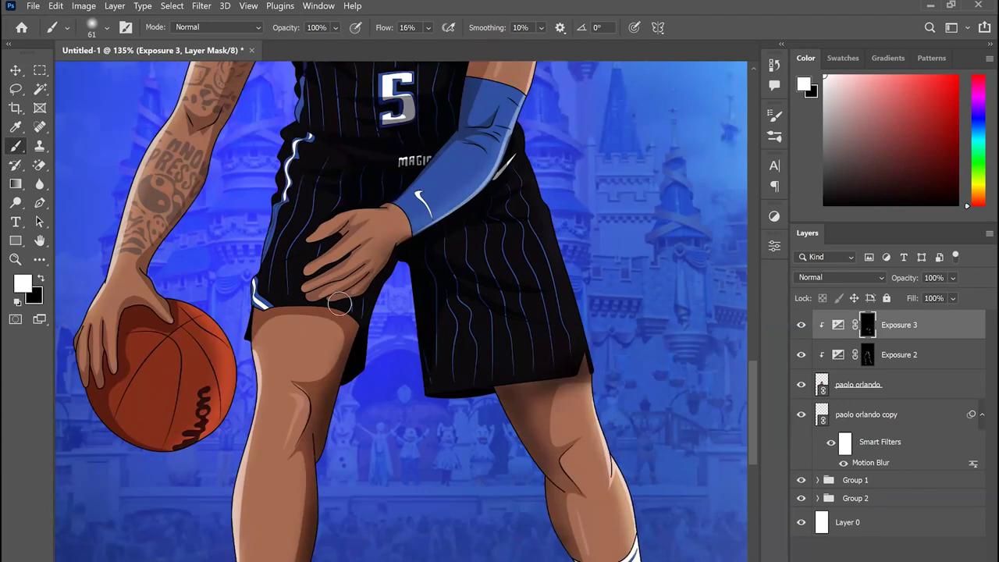
- Enlarge the brush to 77 px and darken the shaded edges of the sleeved arm and the tattooed forearm
{"action": "right_click", "coordinate": [479, 152], "text": "alt"}
{"action": "left_click_drag", "start_coordinate": [480, 152], "coordinate": [467, 212]}
{"action": "scroll", "coordinate": [466, 211], "scroll_direction": "down", "scroll_amount": 5}
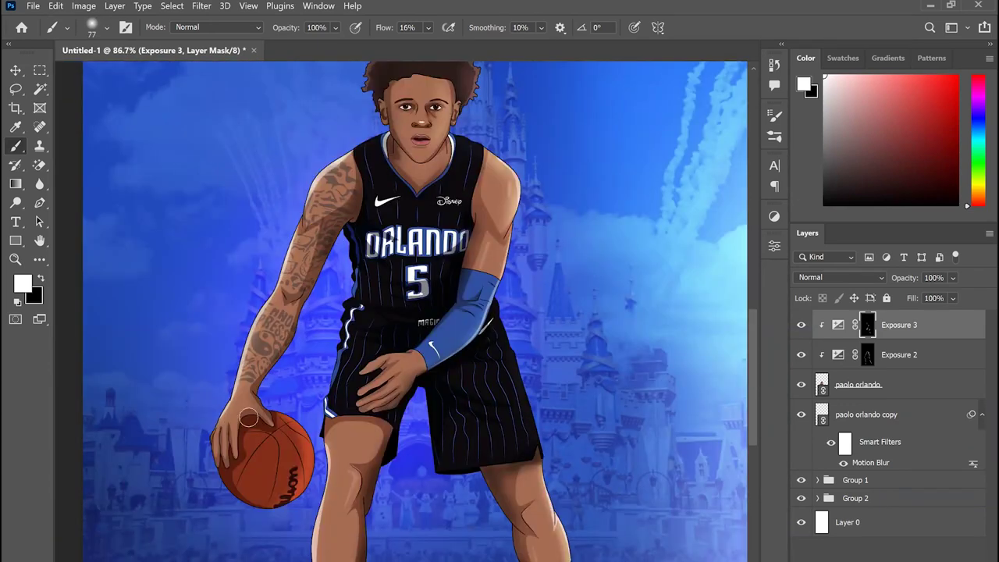
{"action": "left_click_drag", "start_coordinate": [265, 378], "coordinate": [284, 335]}
- Hide both Exposure adjustments and show them again to compare the player with and without the painted lighting
{"action": "scroll", "coordinate": [361, 276], "scroll_direction": "down", "scroll_amount": 9}
{"action": "left_click", "coordinate": [801, 354]}
{"action": "scroll", "coordinate": [401, 395], "scroll_direction": "up", "scroll_amount": 7}
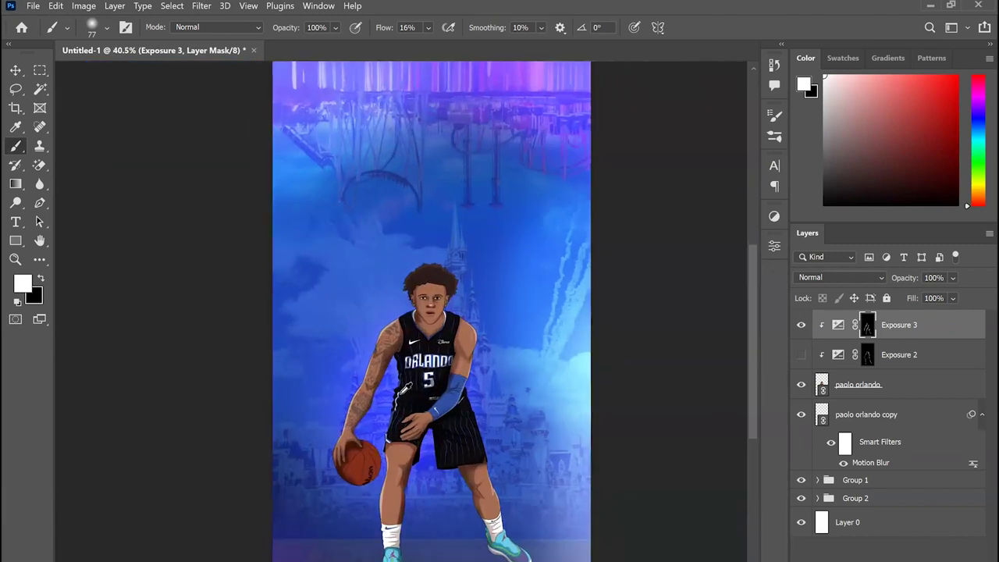
{"action": "scroll", "coordinate": [402, 388], "scroll_direction": "down", "scroll_amount": 2}
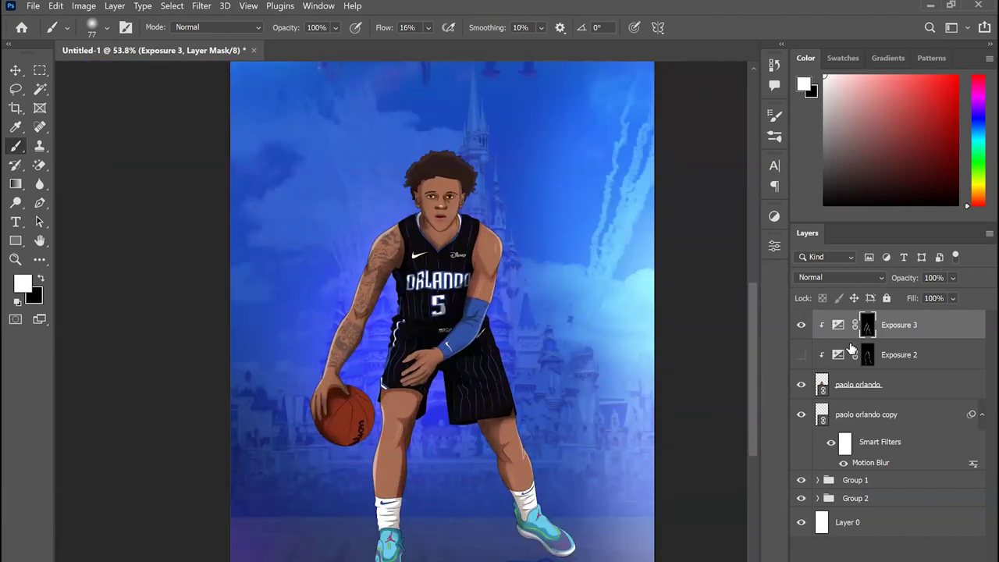
{"action": "left_click", "coordinate": [800, 326]}
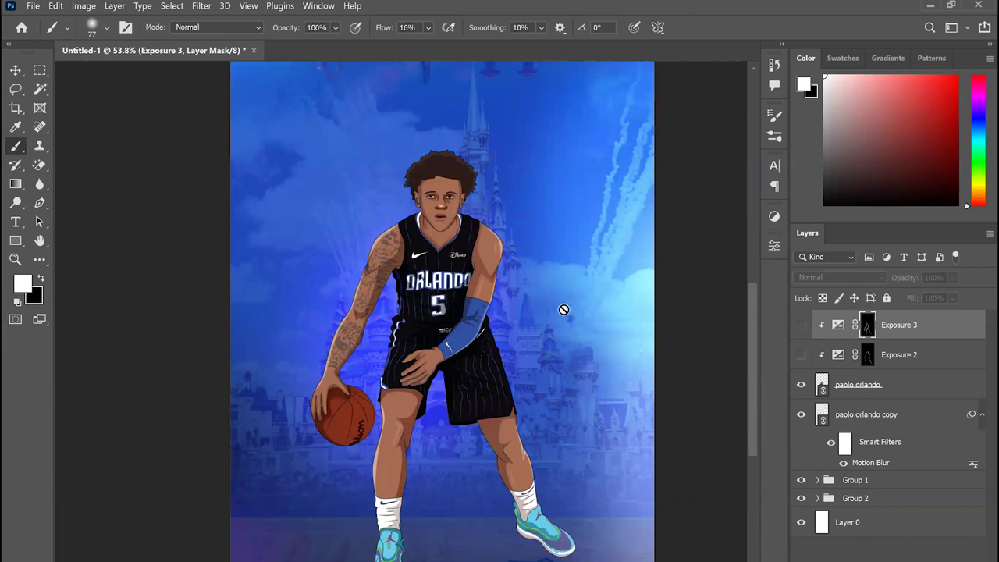
{"action": "left_click", "coordinate": [802, 326]}
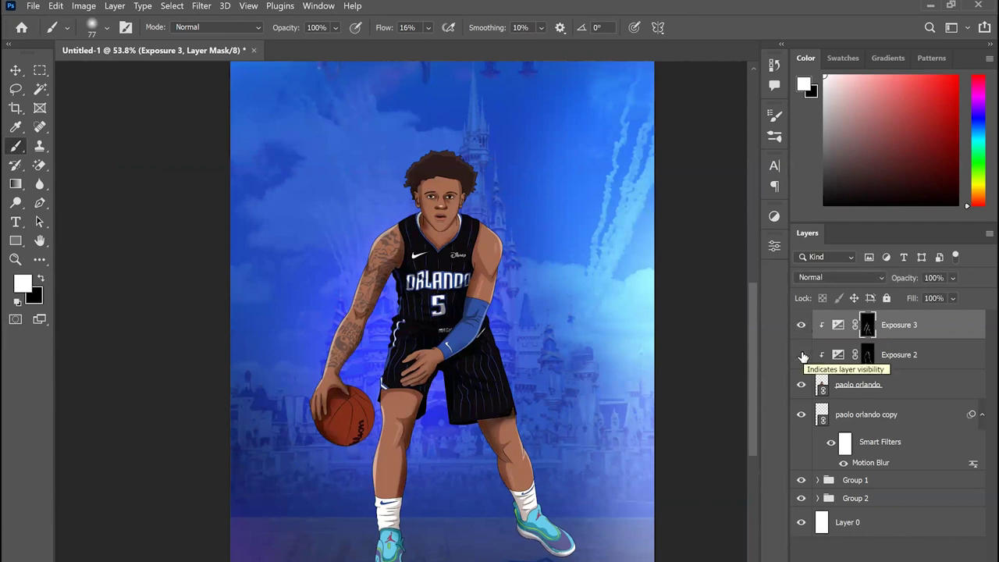
{"action": "left_click", "coordinate": [801, 355]}
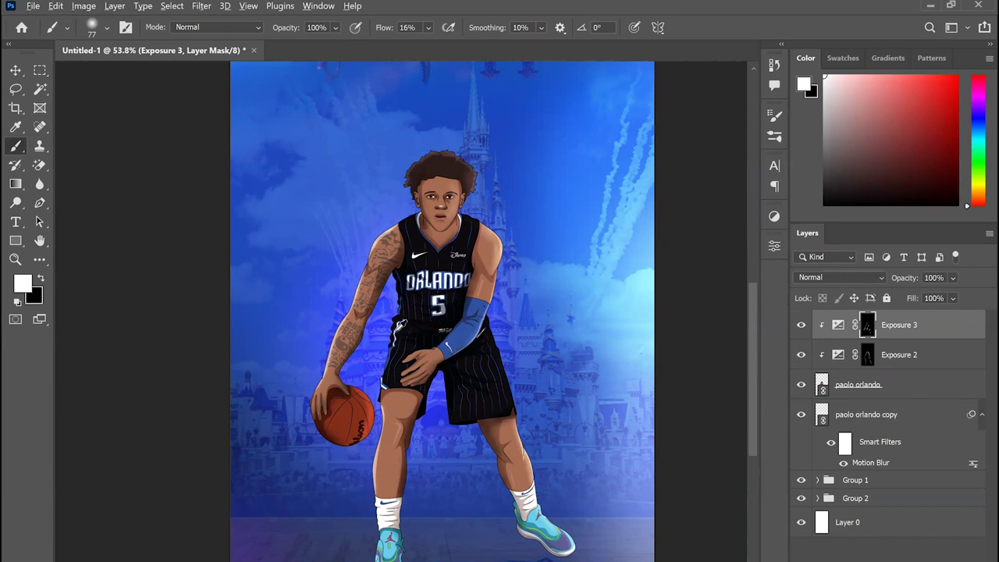
{"action": "scroll", "coordinate": [400, 328], "scroll_direction": "down", "scroll_amount": 4}
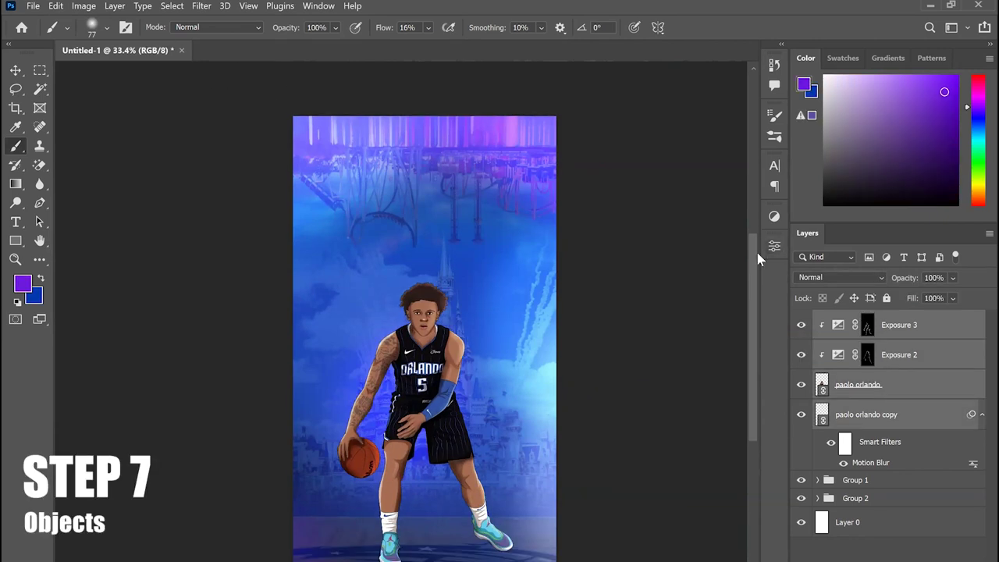
- Add an empty layer directly above Group 1, beneath the player layers
{"action": "scroll", "coordinate": [757, 256], "scroll_direction": "down", "scroll_amount": 1}
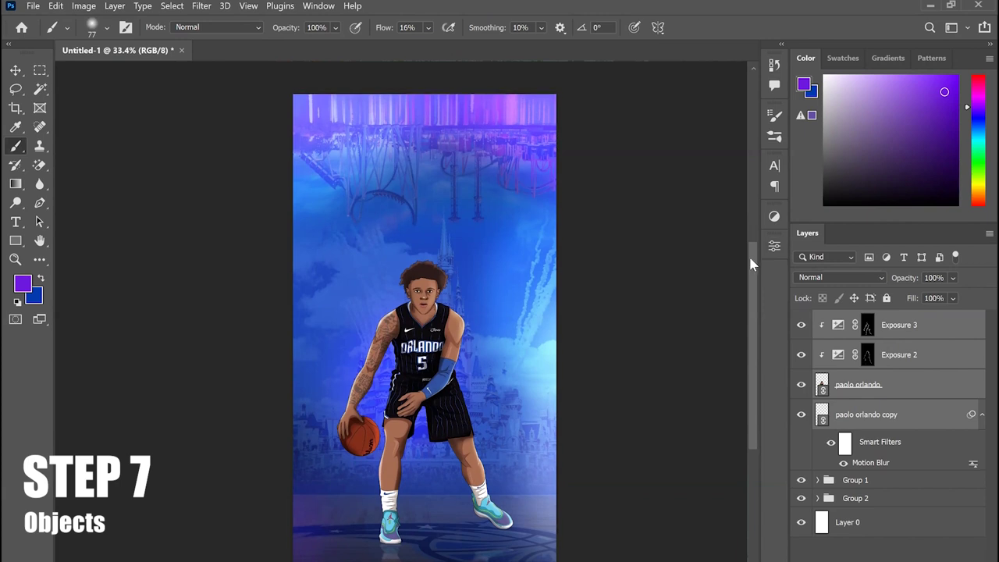
{"action": "left_click", "coordinate": [33, 6]}
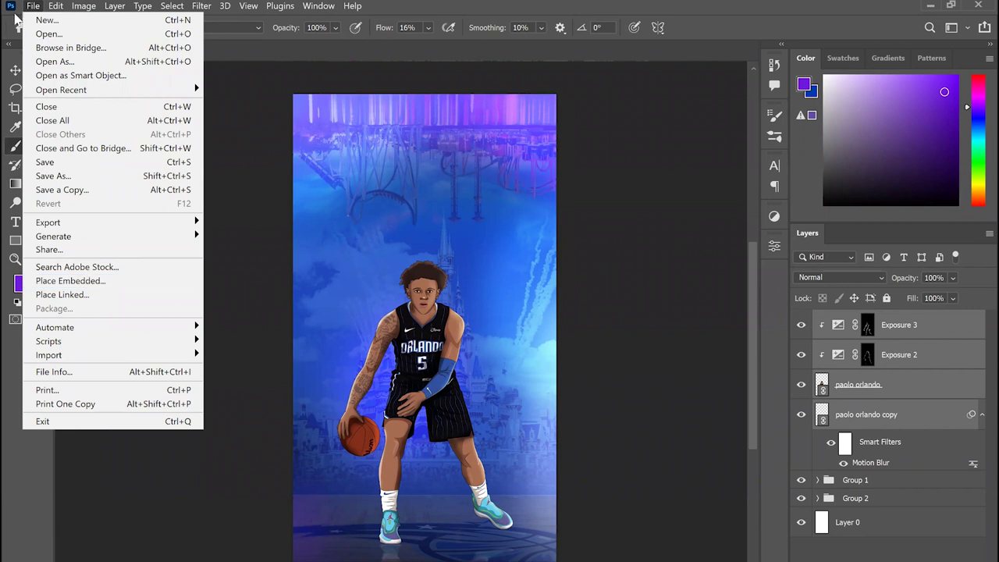
{"action": "left_click", "coordinate": [41, 3]}
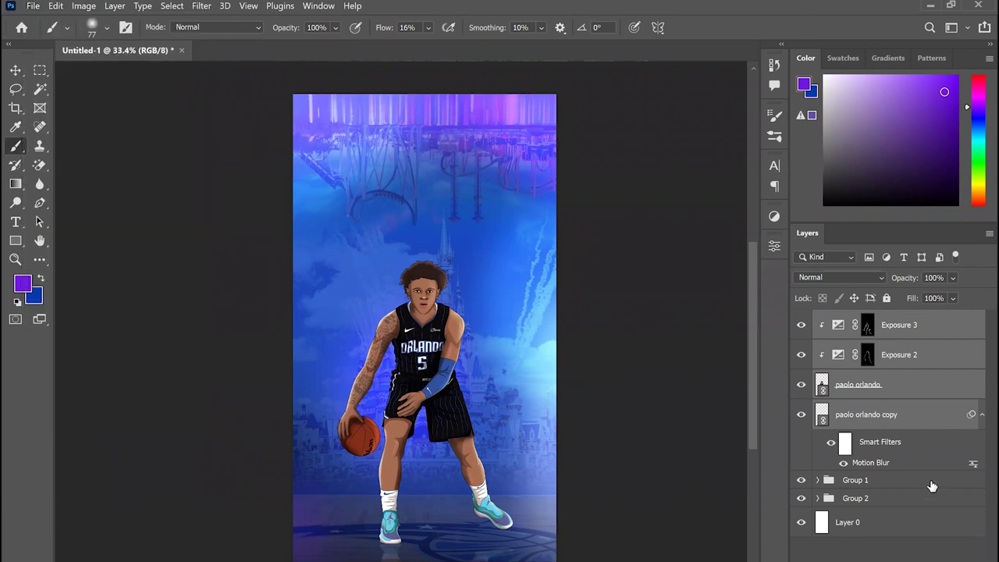
{"action": "left_click", "coordinate": [931, 484]}
{"action": "key", "text": "ctrl+shift+alt+n"}
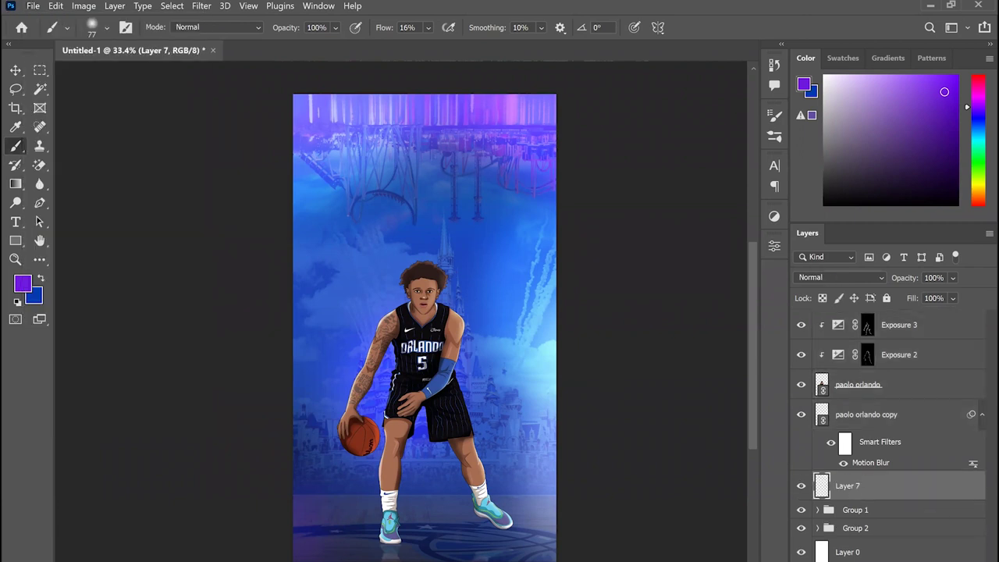
- Place Gold Star.N10.2k.png as a linked image from the Objects folder of the FULLERMOE-EverythingPack folder
{"action": "left_click", "coordinate": [33, 5]}
{"action": "left_click", "coordinate": [63, 295]}
{"action": "scroll", "coordinate": [60, 266], "scroll_direction": "down", "scroll_amount": 5}
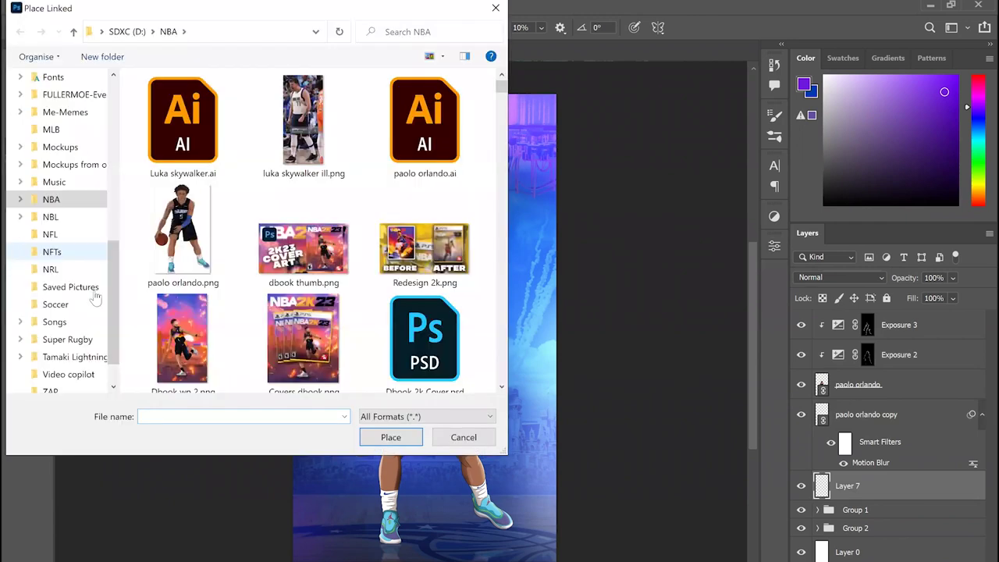
{"action": "left_click", "coordinate": [70, 95]}
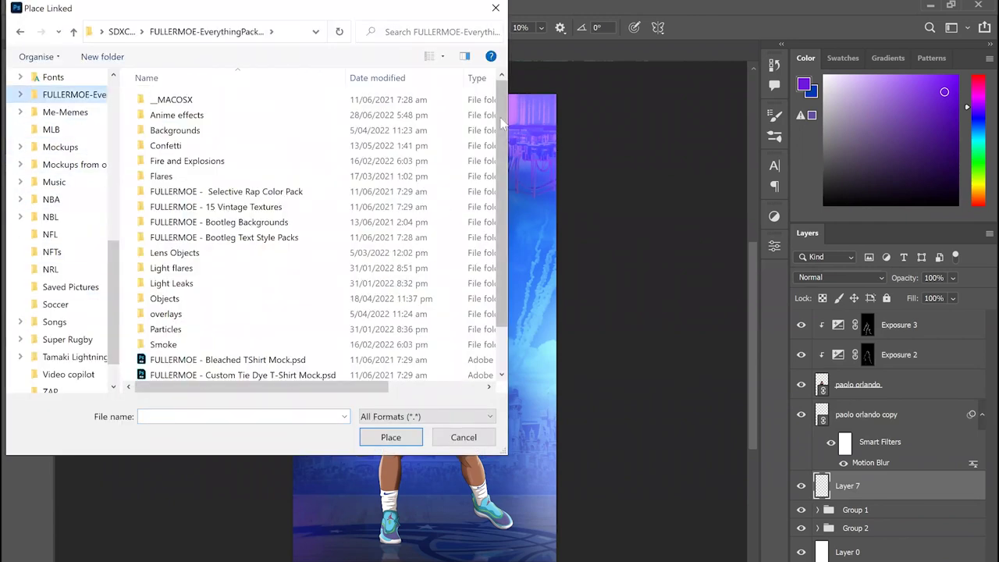
{"action": "left_click_drag", "start_coordinate": [502, 125], "coordinate": [502, 167]}
{"action": "scroll", "coordinate": [195, 248], "scroll_direction": "up", "scroll_amount": 1}
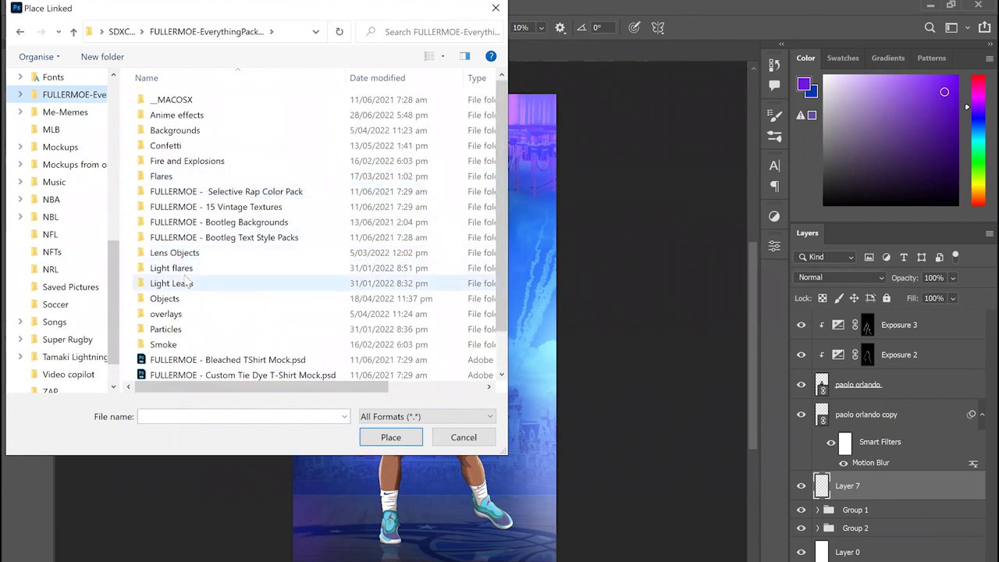
{"action": "scroll", "coordinate": [187, 283], "scroll_direction": "down", "scroll_amount": 1}
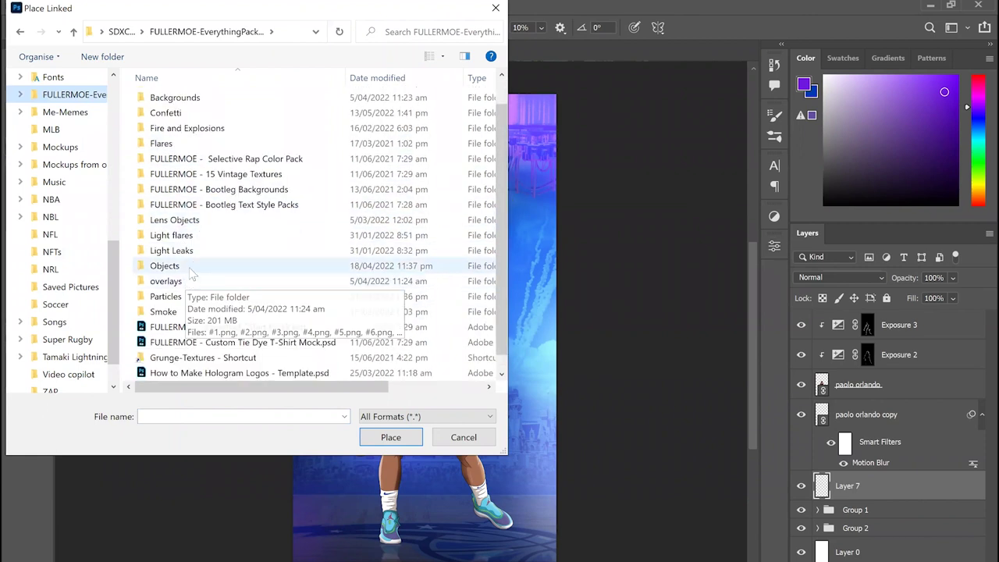
{"action": "double_click", "coordinate": [164, 265]}
{"action": "left_click_drag", "start_coordinate": [502, 110], "coordinate": [497, 215]}
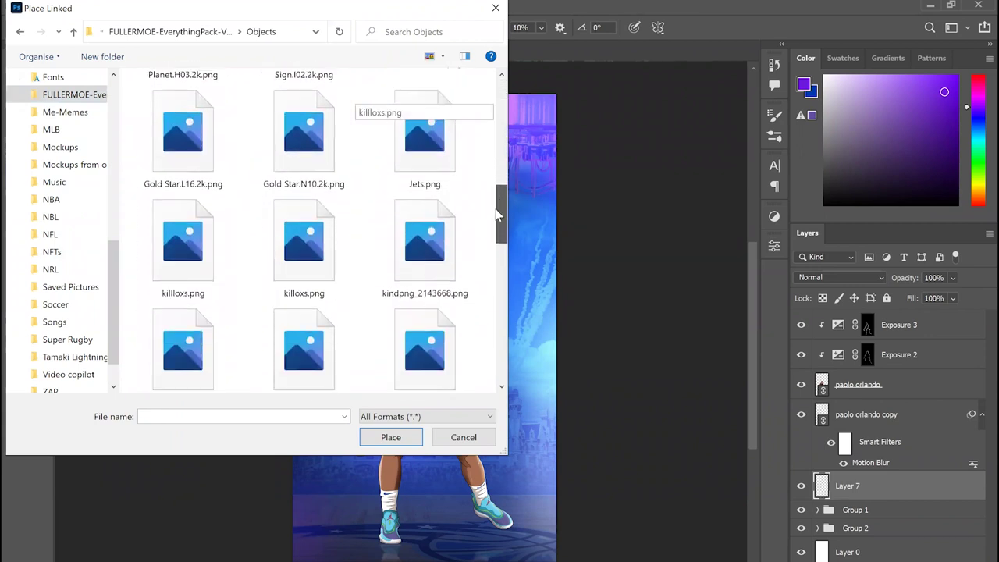
{"action": "double_click", "coordinate": [326, 167]}
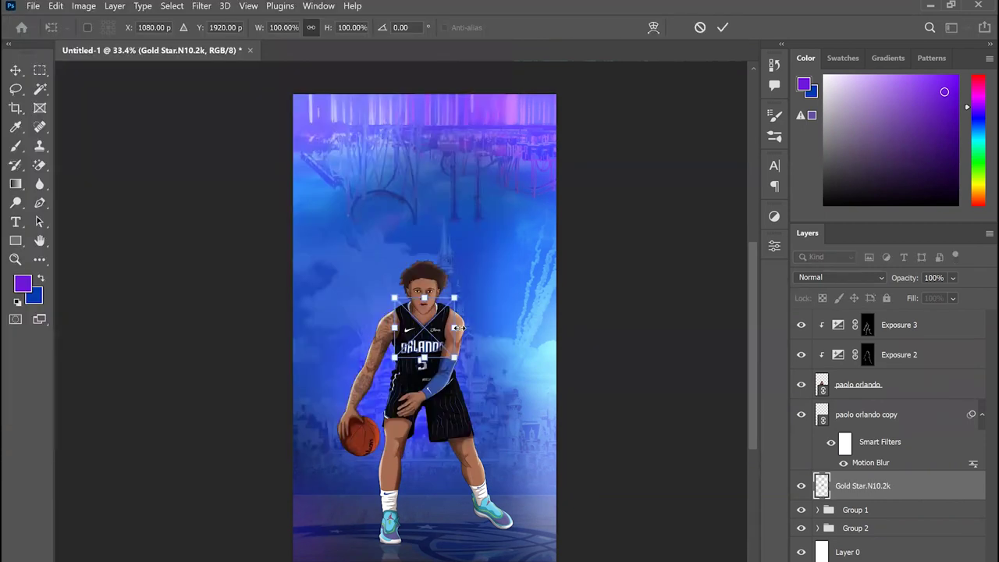
- Enlarge the gold star and position it beside the player's sleeved arm, partly beyond the canvas edge, and commit the placement
{"action": "left_click_drag", "start_coordinate": [460, 328], "coordinate": [555, 370]}
{"action": "left_click_drag", "start_coordinate": [614, 357], "coordinate": [652, 341]}
{"action": "left_click_drag", "start_coordinate": [634, 346], "coordinate": [623, 322]}
{"action": "key", "text": "Return"}
{"action": "key", "text": "b"}
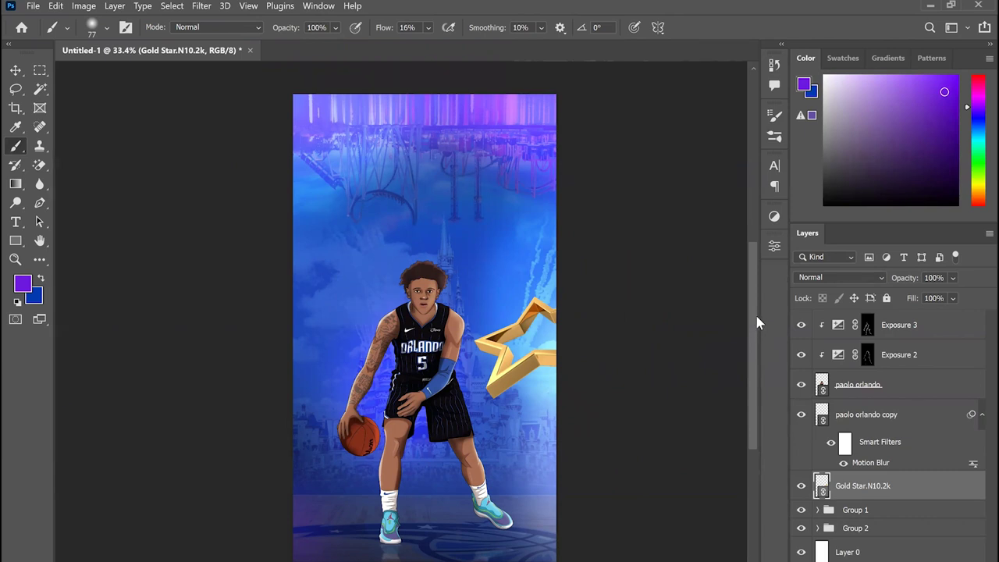
- Place Gold Star.L16.2k as a linked image above the first star's layer, small and beside the player's head
{"action": "scroll", "coordinate": [754, 314], "scroll_direction": "down", "scroll_amount": 2}
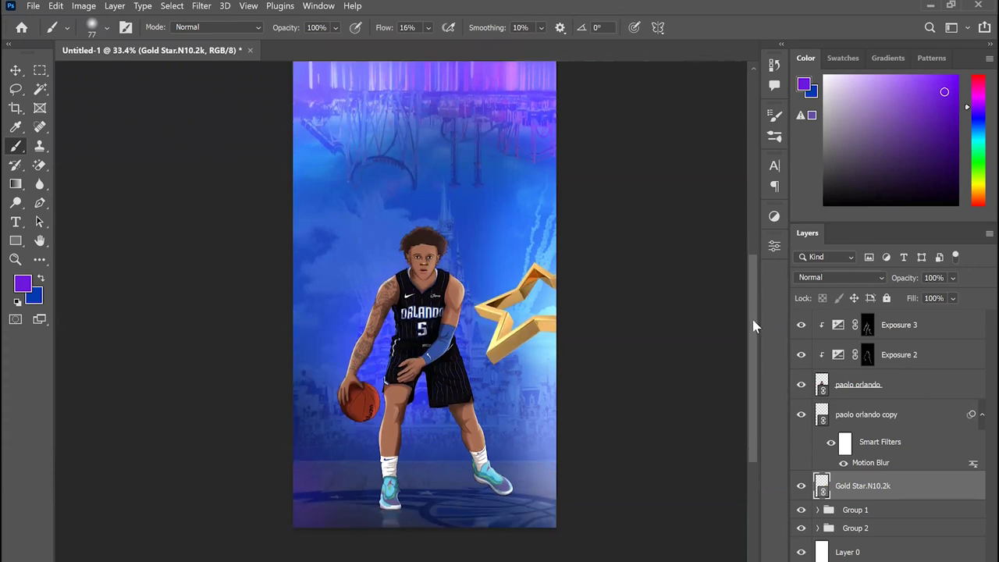
{"action": "scroll", "coordinate": [345, 152], "scroll_direction": "up", "scroll_amount": 3}
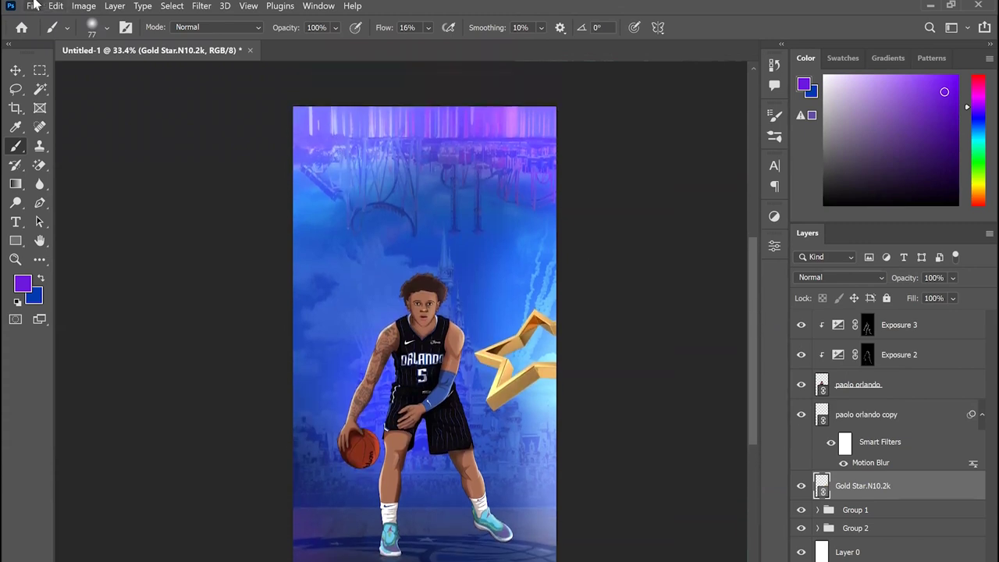
{"action": "left_click", "coordinate": [34, 5]}
{"action": "left_click", "coordinate": [125, 294]}
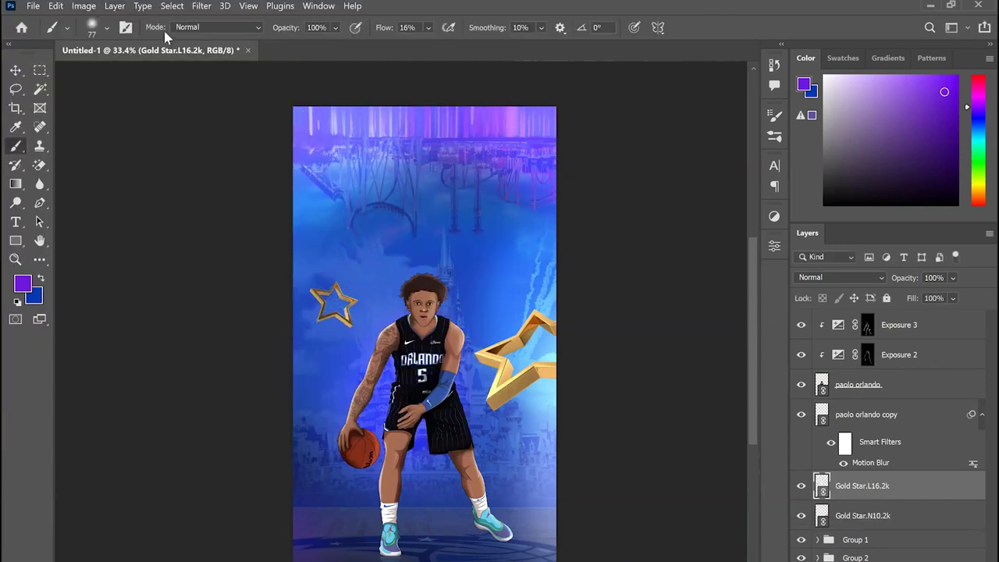
- Group the player's cutout, its blurred copy and both Exposure adjustments, and name the group Paolo
{"action": "left_click", "coordinate": [919, 416]}
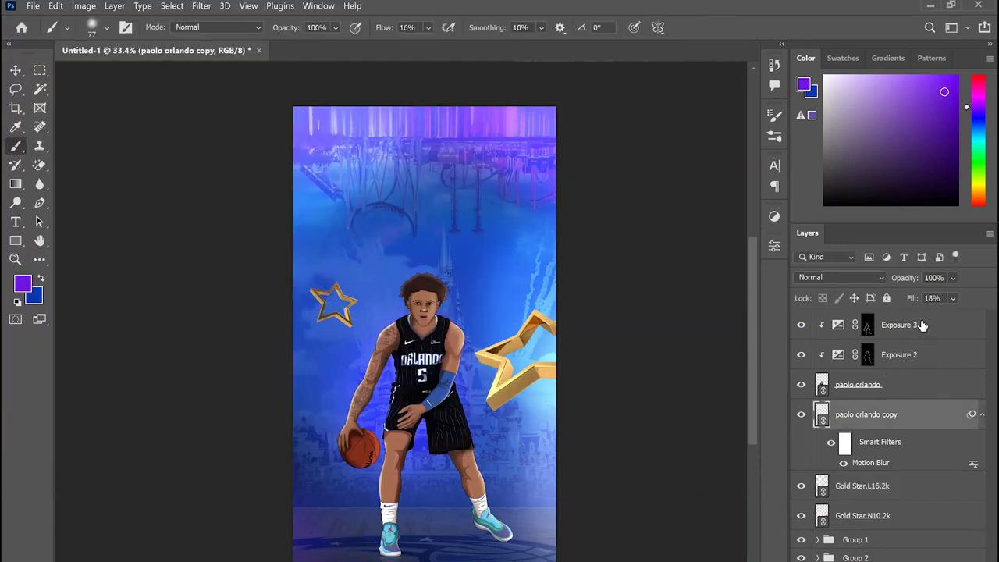
{"action": "left_click", "coordinate": [918, 331], "text": "shift"}
{"action": "key", "text": "ctrl+g"}
{"action": "double_click", "coordinate": [862, 317]}
{"action": "type", "text": "Pa"}
{"action": "key", "text": "Return"}
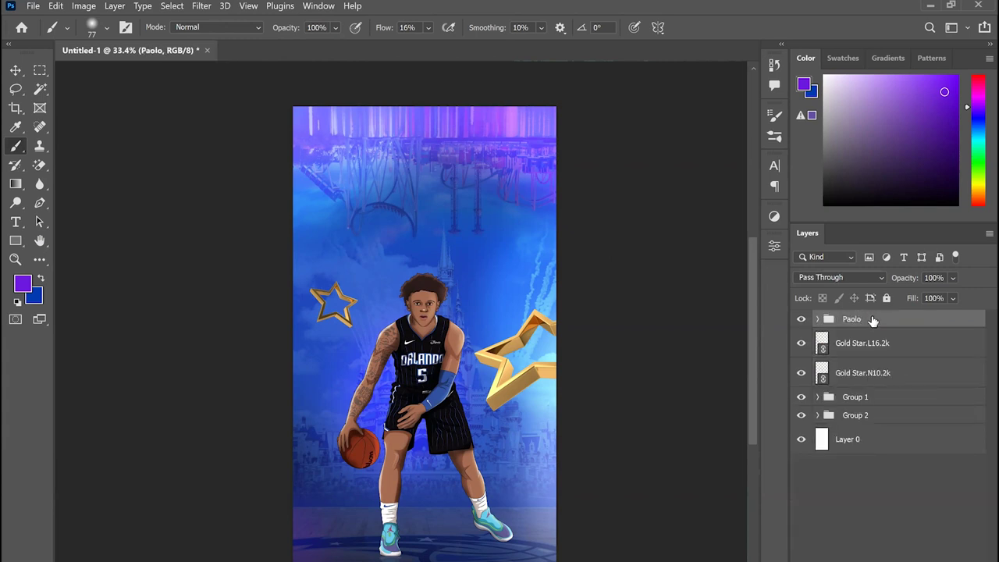
- Place a second Gold Star.L16.2k from the Objects folder as a linked image above the Paolo group
{"action": "left_click", "coordinate": [30, 4]}
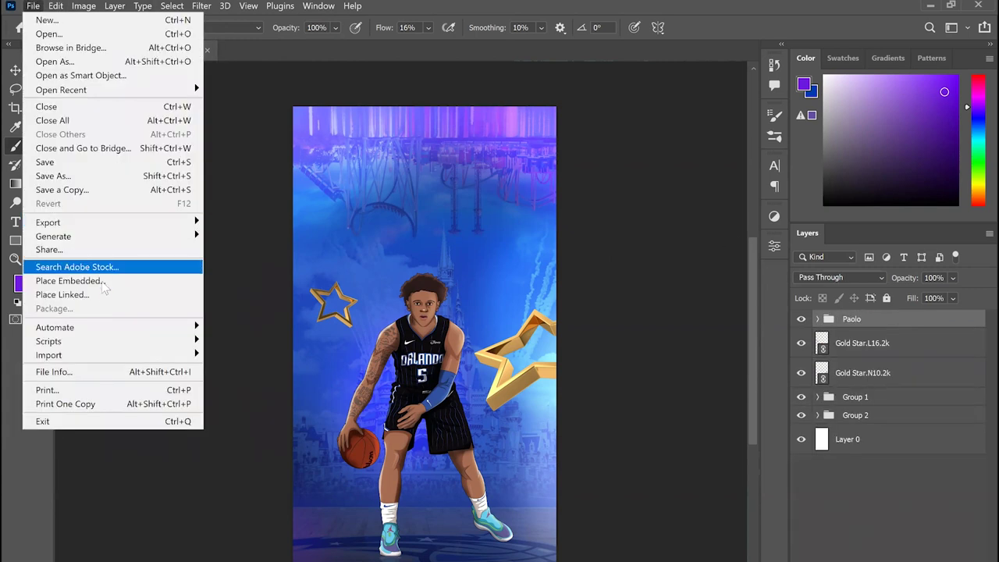
{"action": "left_click", "coordinate": [103, 293]}
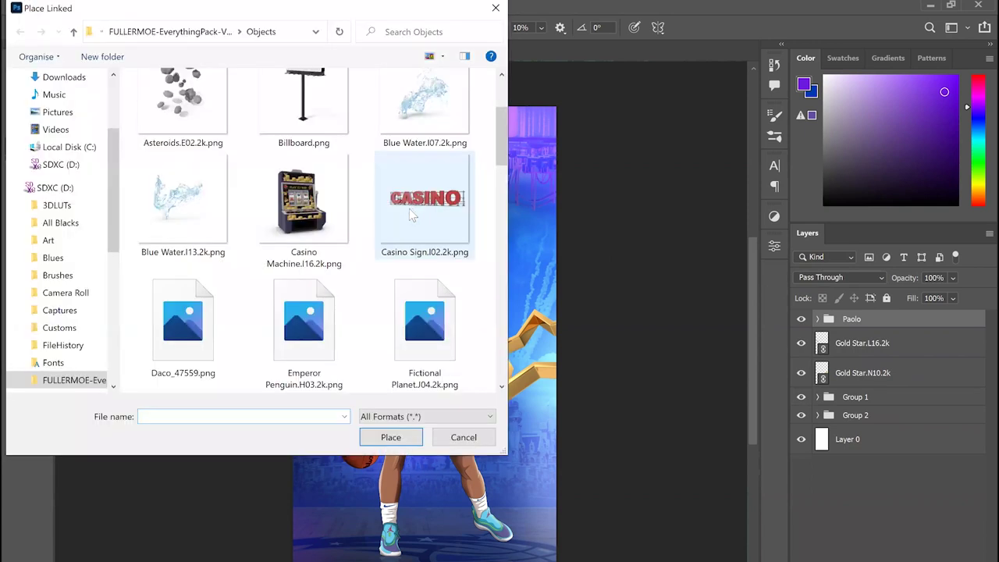
{"action": "scroll", "coordinate": [409, 208], "scroll_direction": "down", "scroll_amount": 5}
{"action": "double_click", "coordinate": [181, 215]}
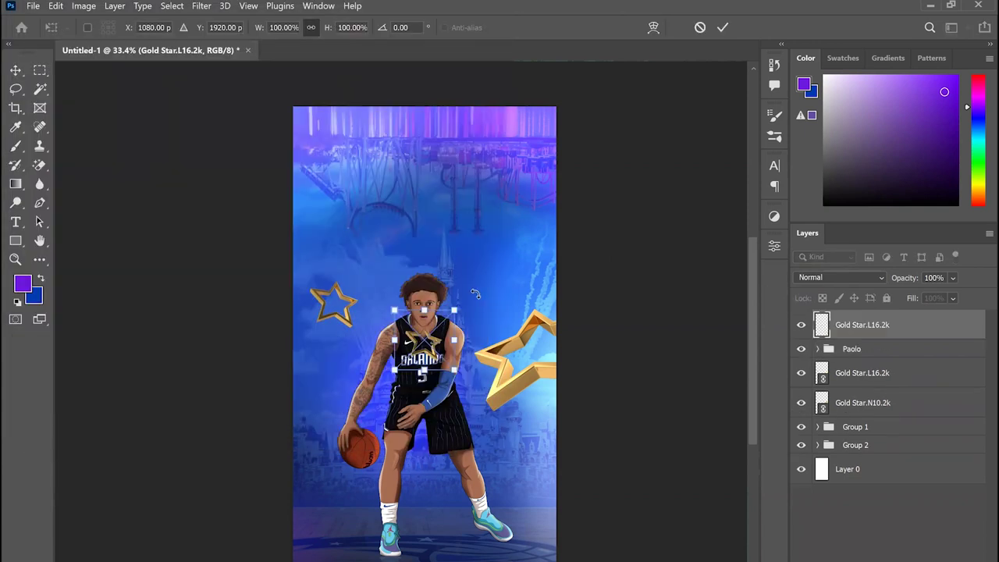
- Rotate and enlarge the new star, set it in front of the floor below the basketball, partly beyond the canvas edge, and commit the placement
{"action": "left_click_drag", "start_coordinate": [482, 307], "coordinate": [430, 261]}
{"action": "left_click_drag", "start_coordinate": [451, 318], "coordinate": [542, 228]}
{"action": "mouse_move", "coordinate": [521, 277]}
{"action": "left_mouse_down"}
{"action": "mouse_move", "coordinate": [330, 516]}
{"action": "mouse_move", "coordinate": [344, 500]}
{"action": "left_mouse_up"}
{"action": "key", "text": "Return"}
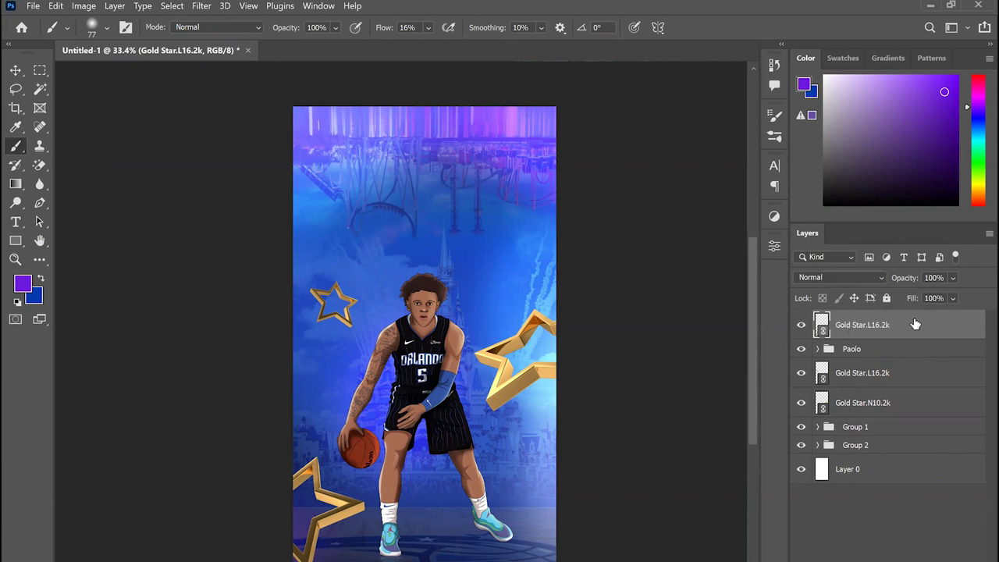
- Apply a Motion Blur with an angle of -45° and a distance of 50 pixels to the foreground star
{"action": "left_click", "coordinate": [202, 6]}
{"action": "mouse_move", "coordinate": [332, 178]}
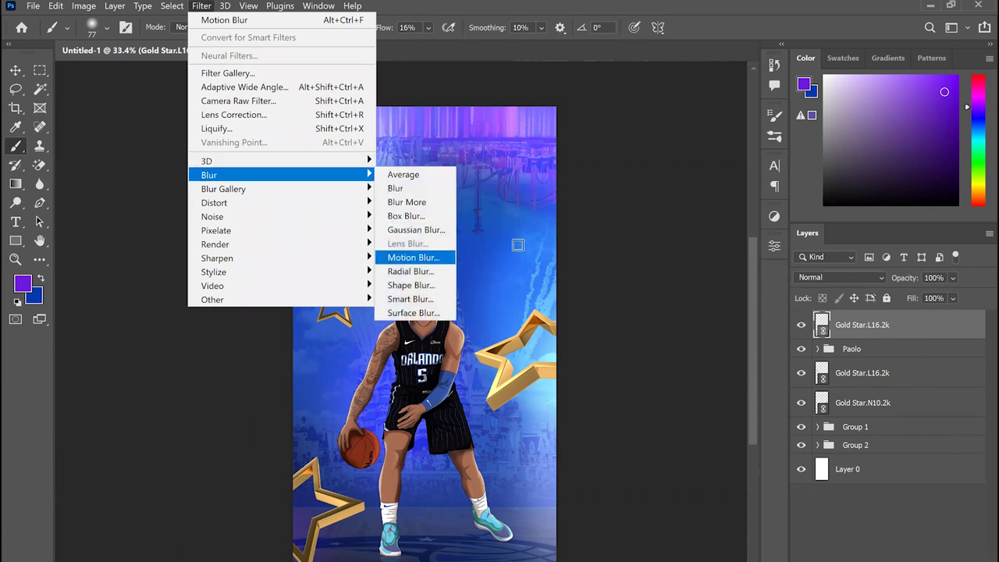
{"action": "left_click", "coordinate": [413, 257]}
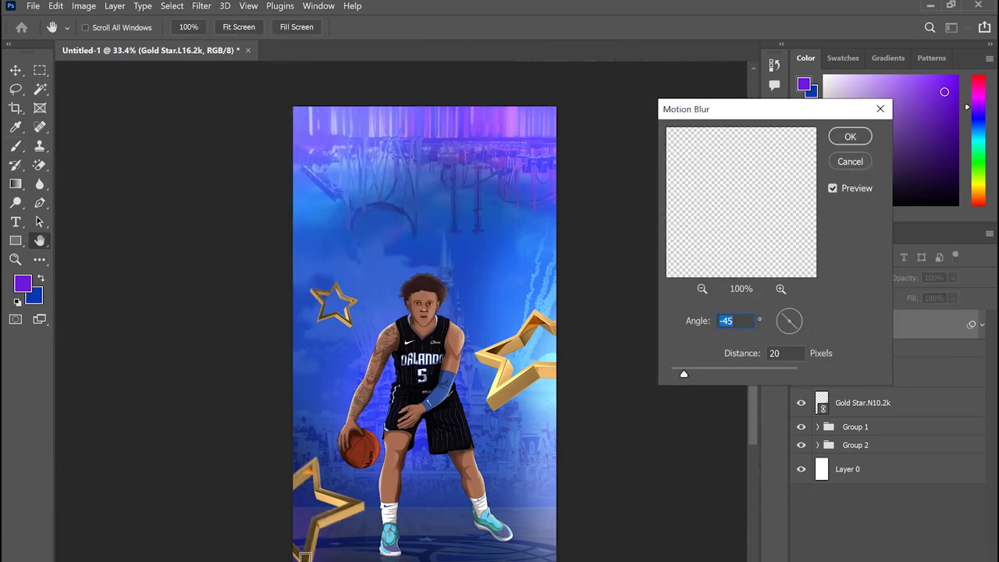
{"action": "mouse_move", "coordinate": [710, 374]}
{"action": "left_mouse_down"}
{"action": "mouse_move", "coordinate": [723, 374]}
{"action": "mouse_move", "coordinate": [707, 377]}
{"action": "left_mouse_up"}
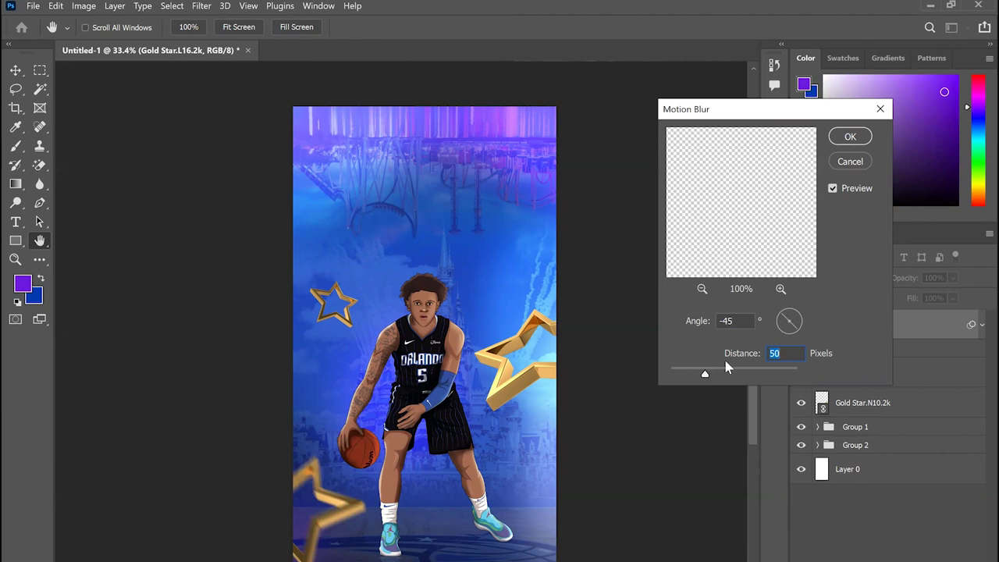
{"action": "left_click", "coordinate": [850, 136]}
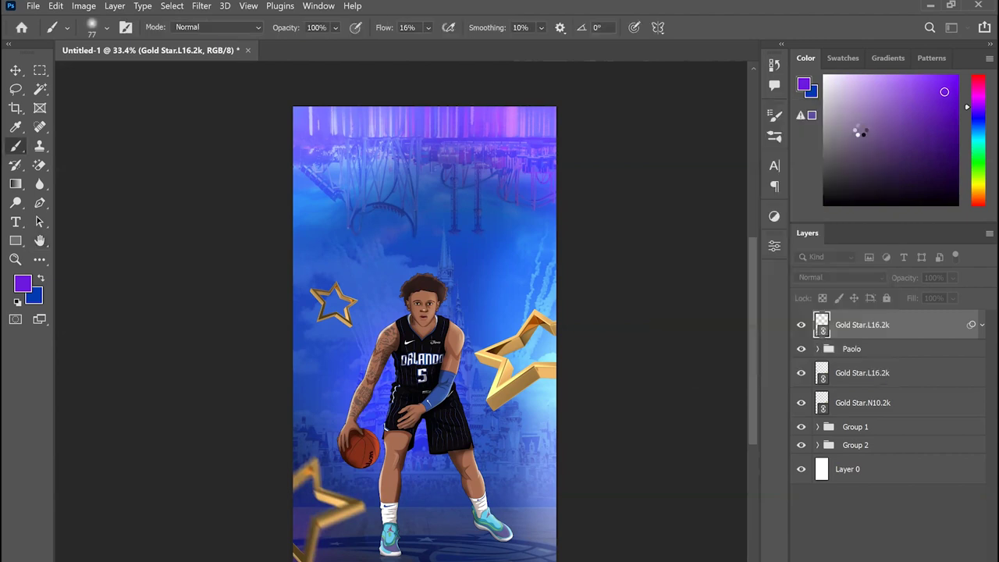
- Apply a Motion Blur at an angle of -45° with a short distance to the small star beside the player's head
{"action": "left_click", "coordinate": [880, 415]}
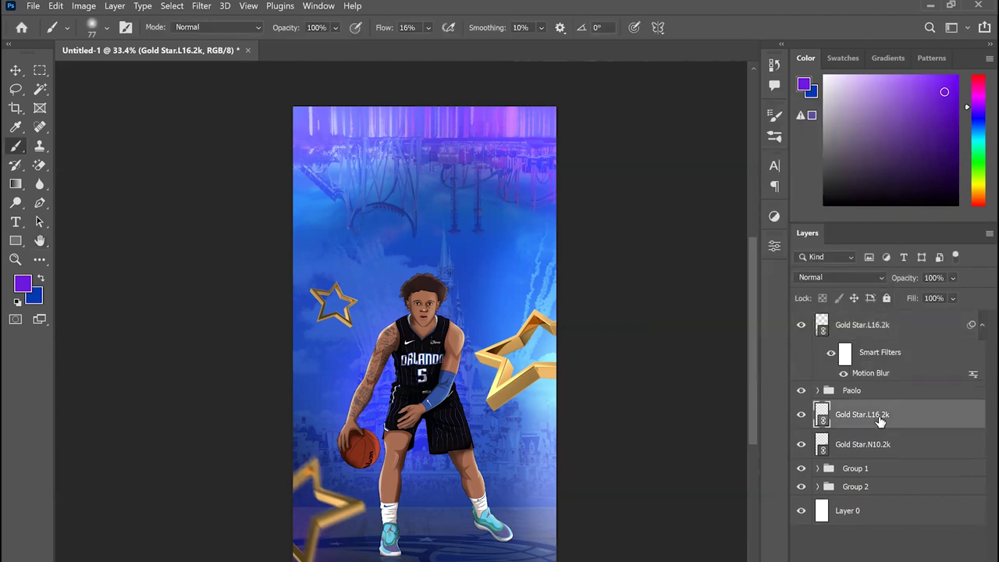
{"action": "left_click", "coordinate": [202, 5]}
{"action": "mouse_move", "coordinate": [263, 172]}
{"action": "left_click", "coordinate": [414, 252]}
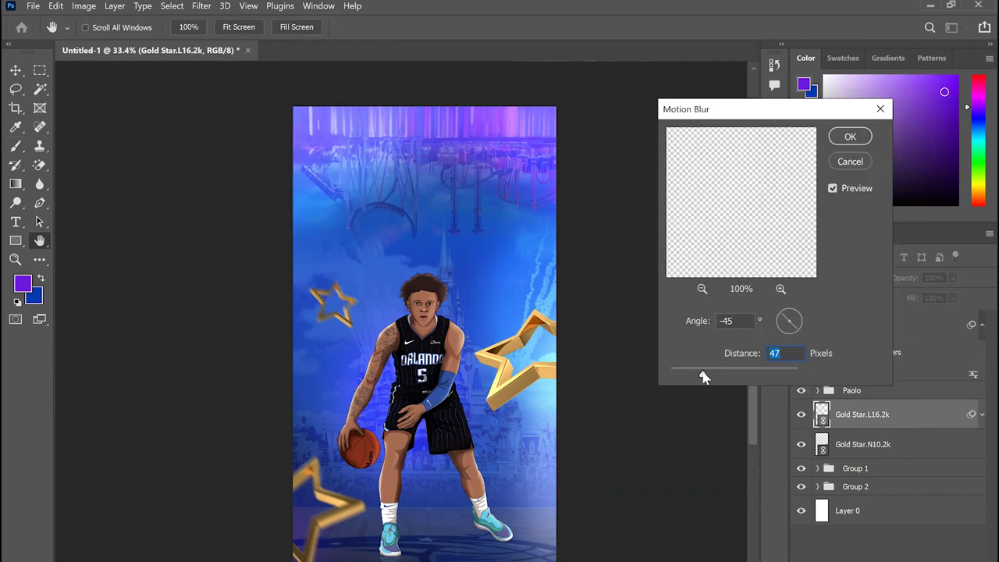
{"action": "left_click_drag", "start_coordinate": [703, 377], "coordinate": [690, 377]}
{"action": "left_click", "coordinate": [850, 136]}
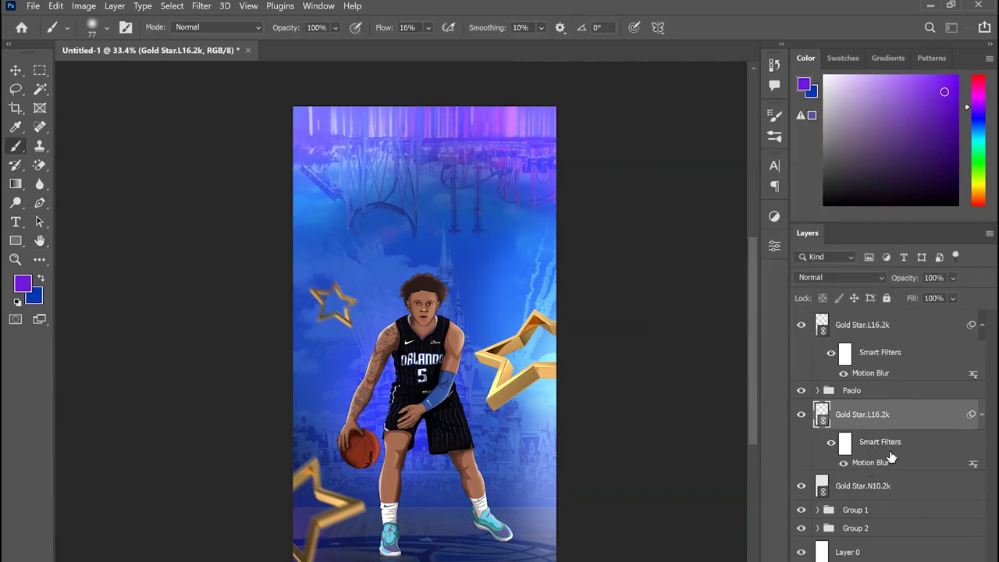
- Apply a Motion Blur to the large Gold Star.N10.2k beside the sleeved arm, adjusting the blur's angle and distance
{"action": "left_click", "coordinate": [890, 486]}
{"action": "left_click", "coordinate": [201, 5]}
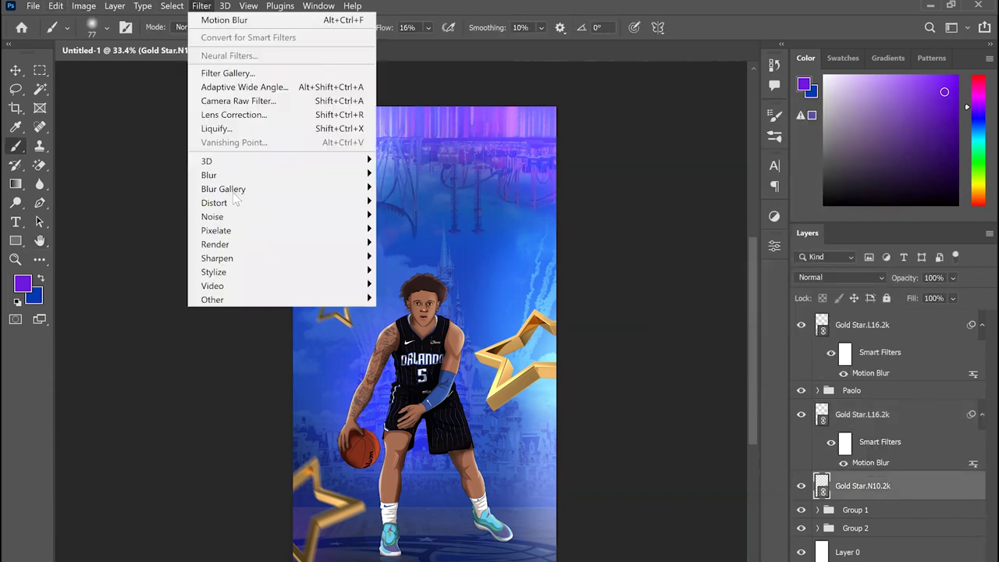
{"action": "mouse_move", "coordinate": [268, 173]}
{"action": "left_click", "coordinate": [413, 257]}
{"action": "left_click", "coordinate": [795, 323]}
{"action": "left_click_drag", "start_coordinate": [696, 376], "coordinate": [706, 376]}
{"action": "left_click", "coordinate": [850, 137]}
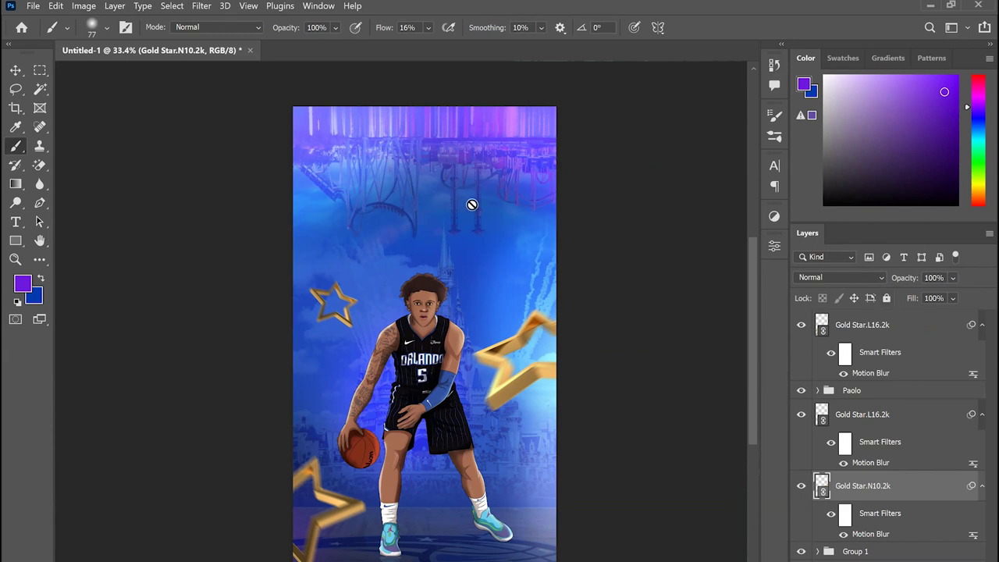
- Place Light Leaks 47 from the pack's Light Leaks folder as a linked image above the topmost star and set its blend mode to Screen
{"action": "left_click", "coordinate": [918, 328]}
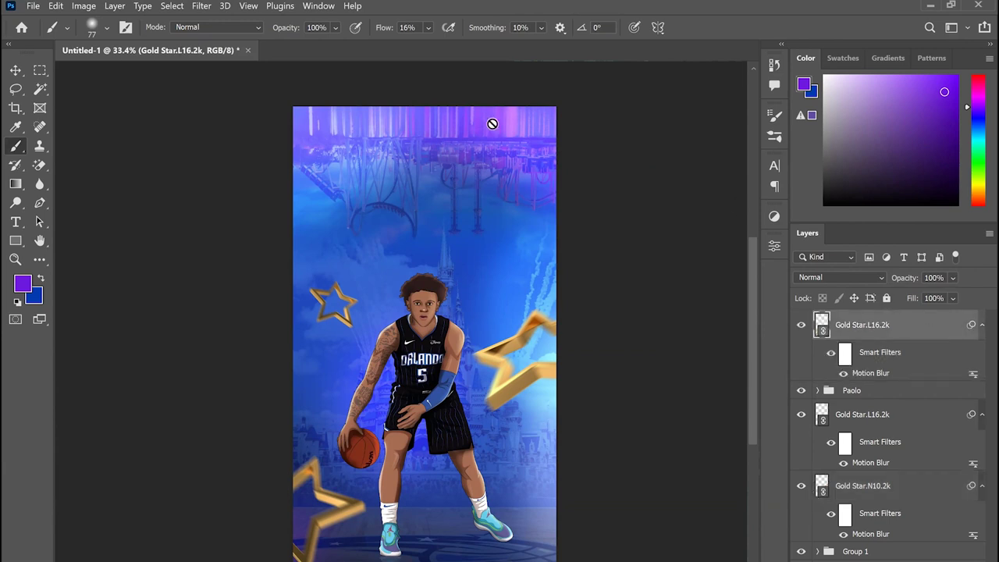
{"action": "left_click", "coordinate": [35, 7]}
{"action": "left_click", "coordinate": [93, 289]}
{"action": "left_click", "coordinate": [137, 35]}
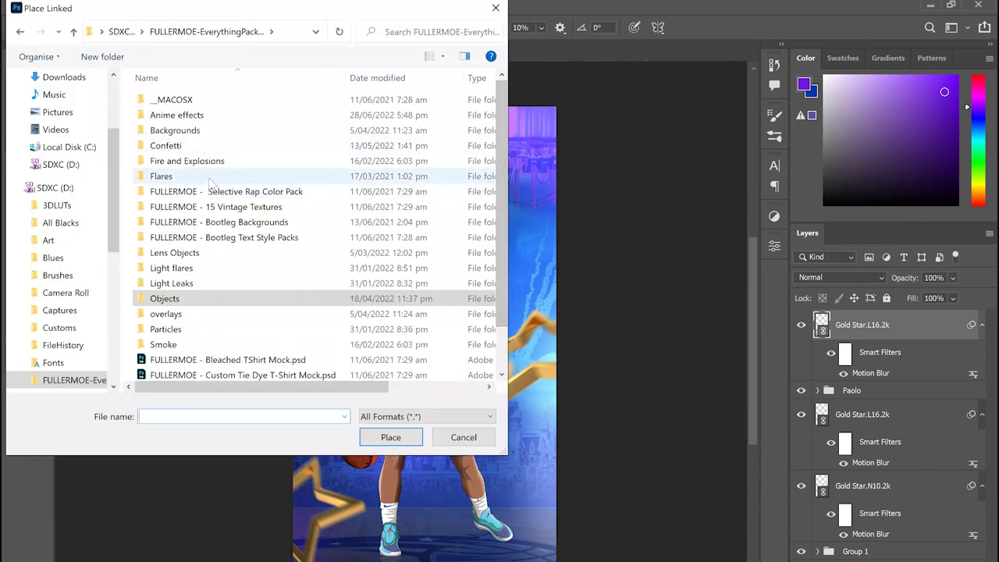
{"action": "left_click", "coordinate": [211, 272]}
{"action": "double_click", "coordinate": [210, 272]}
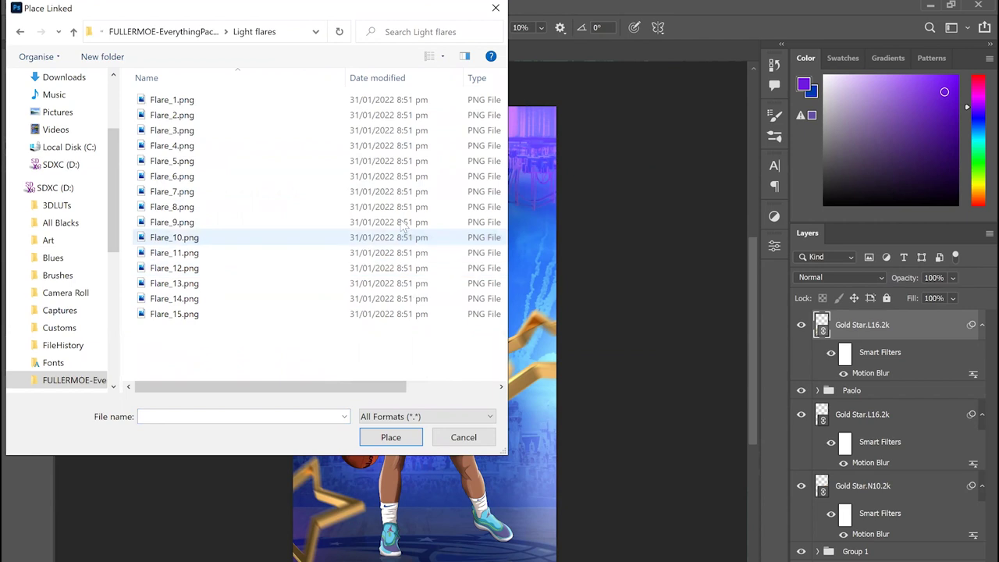
{"action": "left_click", "coordinate": [179, 32]}
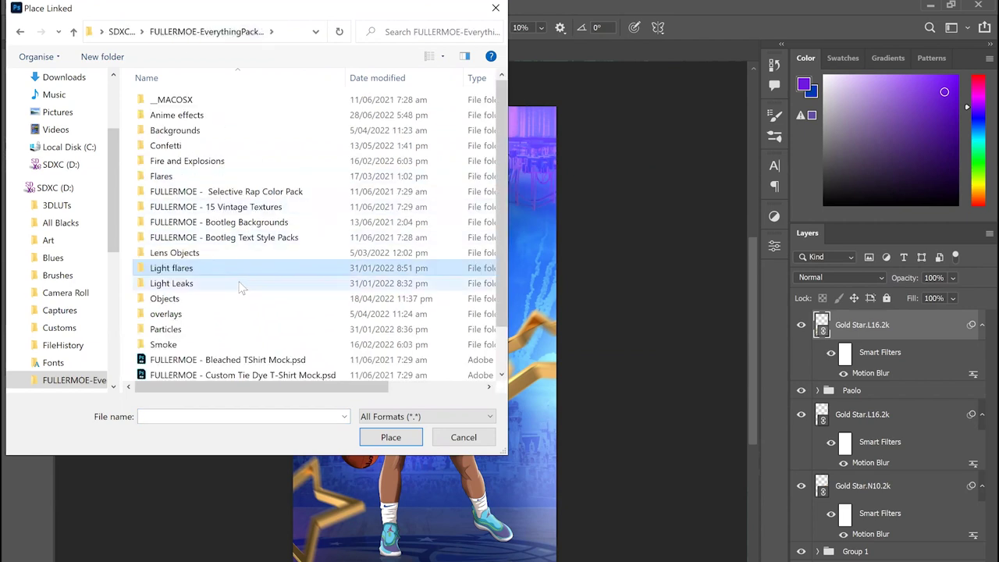
{"action": "double_click", "coordinate": [240, 284]}
{"action": "right_click", "coordinate": [368, 194]}
{"action": "mouse_move", "coordinate": [362, 207]}
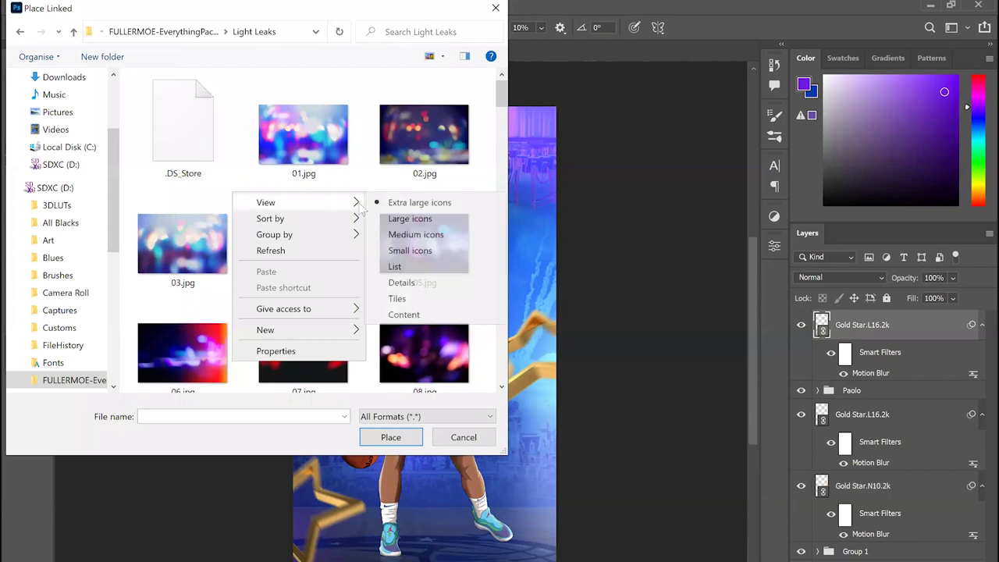
{"action": "left_click_drag", "start_coordinate": [502, 95], "coordinate": [507, 201]}
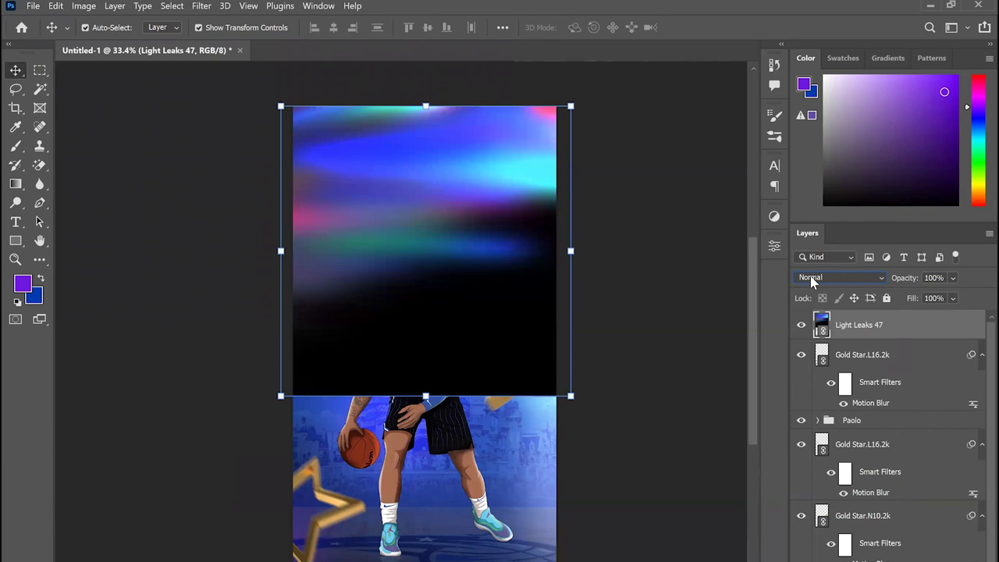
{"action": "left_click", "coordinate": [860, 276]}
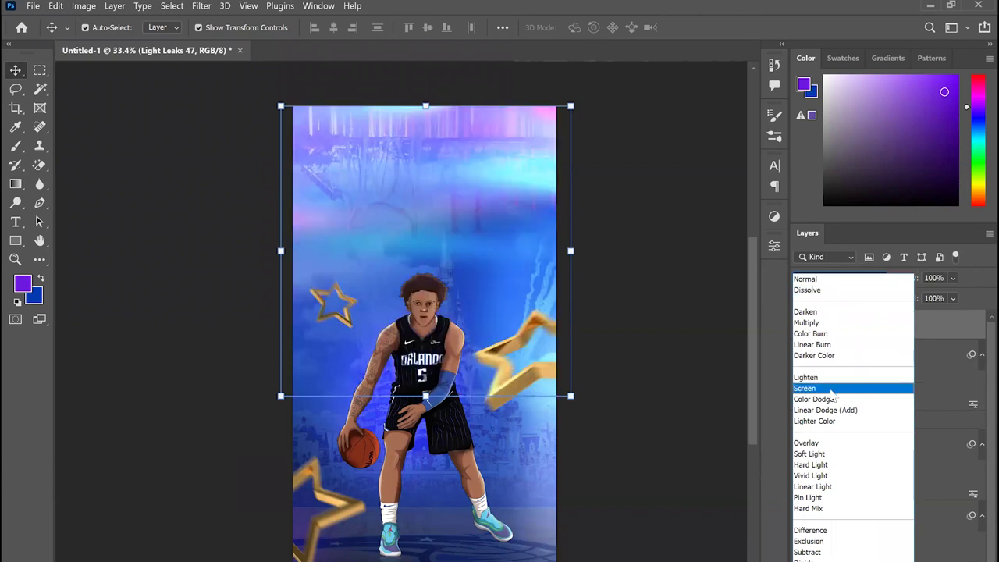
{"action": "left_click", "coordinate": [830, 389]}
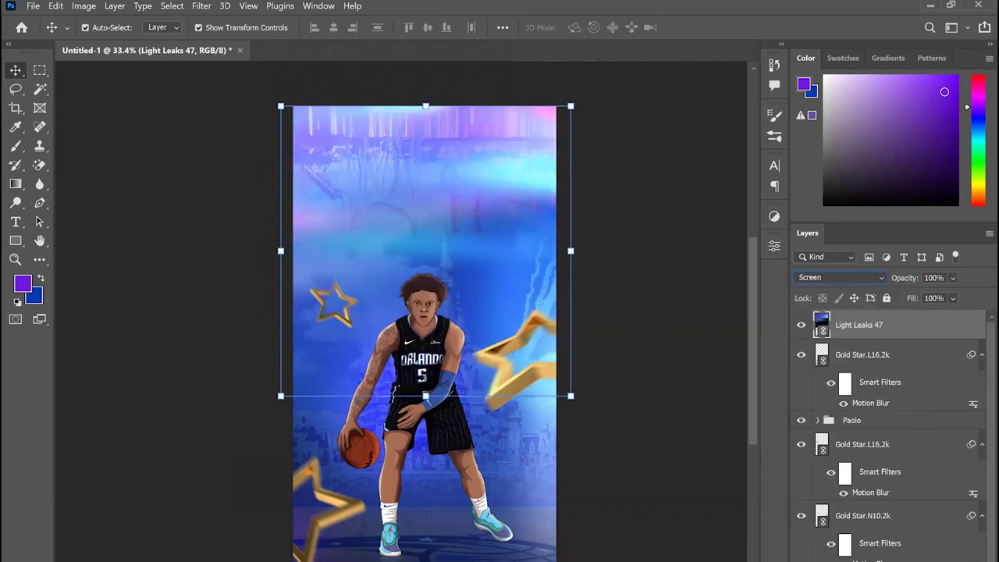
- Add a mask to Light Leaks 47, paint out its lower part around the player in black, and shift the light leak upward
{"action": "left_click", "coordinate": [881, 560]}
{"action": "key", "text": "b"}
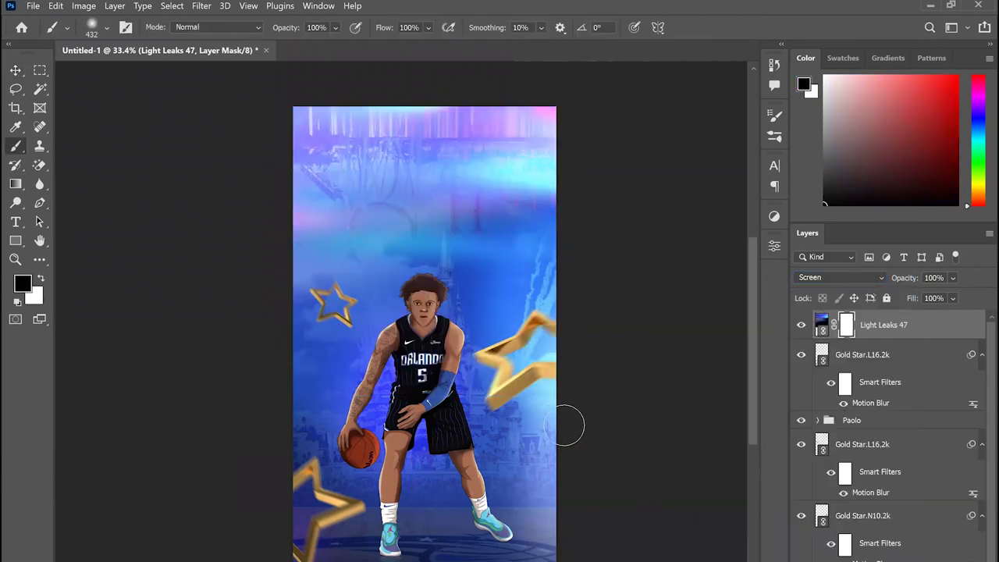
{"action": "mouse_move", "coordinate": [284, 353]}
{"action": "left_mouse_down"}
{"action": "mouse_move", "coordinate": [273, 299]}
{"action": "mouse_move", "coordinate": [446, 299]}
{"action": "left_mouse_up"}
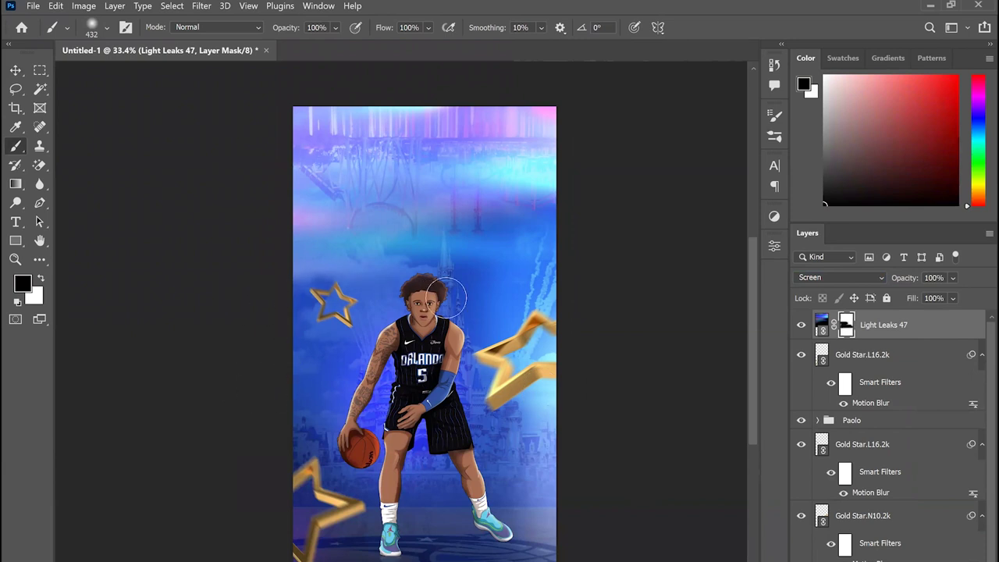
{"action": "key", "text": "v"}
{"action": "left_click_drag", "start_coordinate": [539, 177], "coordinate": [548, 139]}
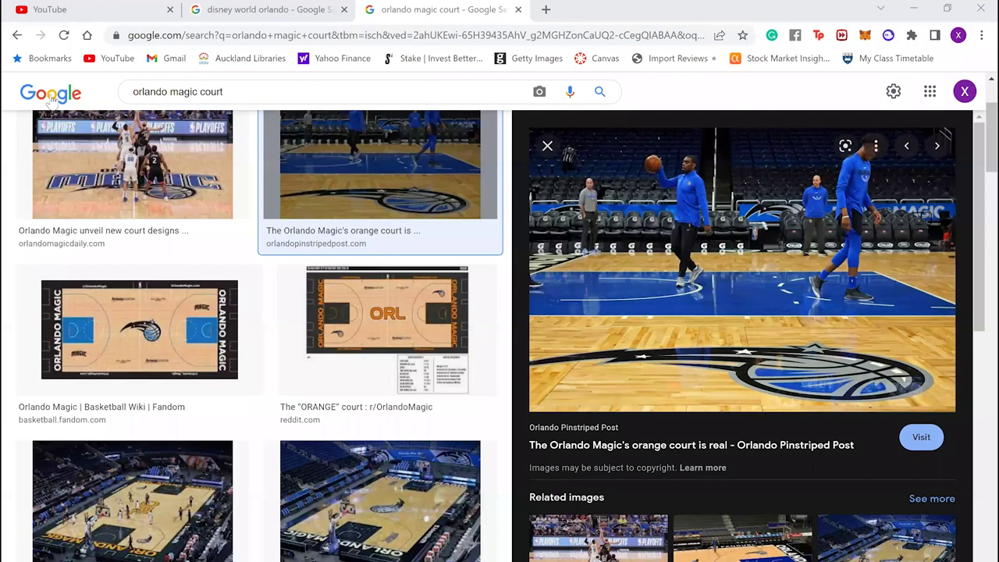
- Switch to the browser and replace the Disney World image search with a search for fireworks
{"action": "key", "text": "ctrl+shift+Tab"}
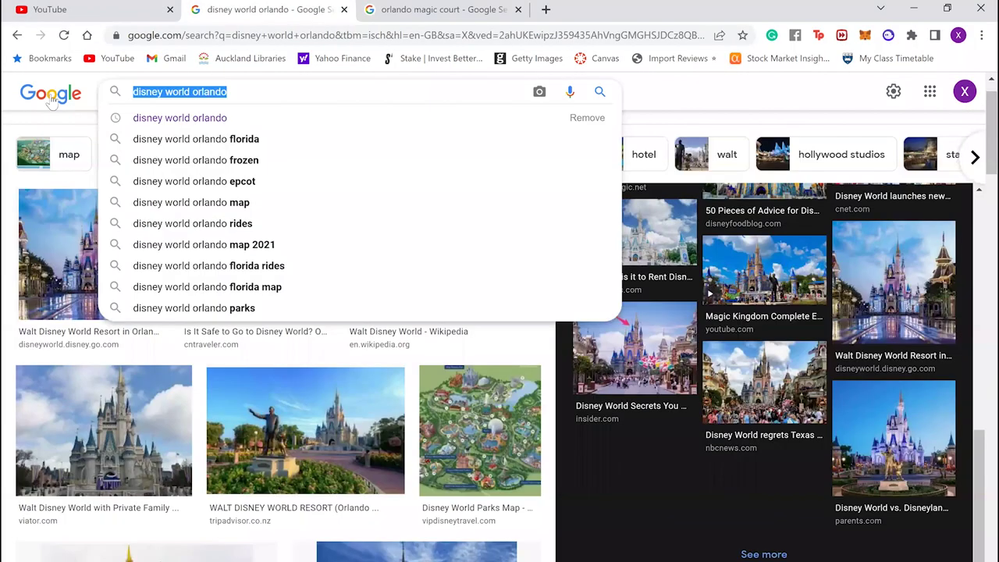
{"action": "type", "text": "fireworks"}
{"action": "key", "text": "Return"}
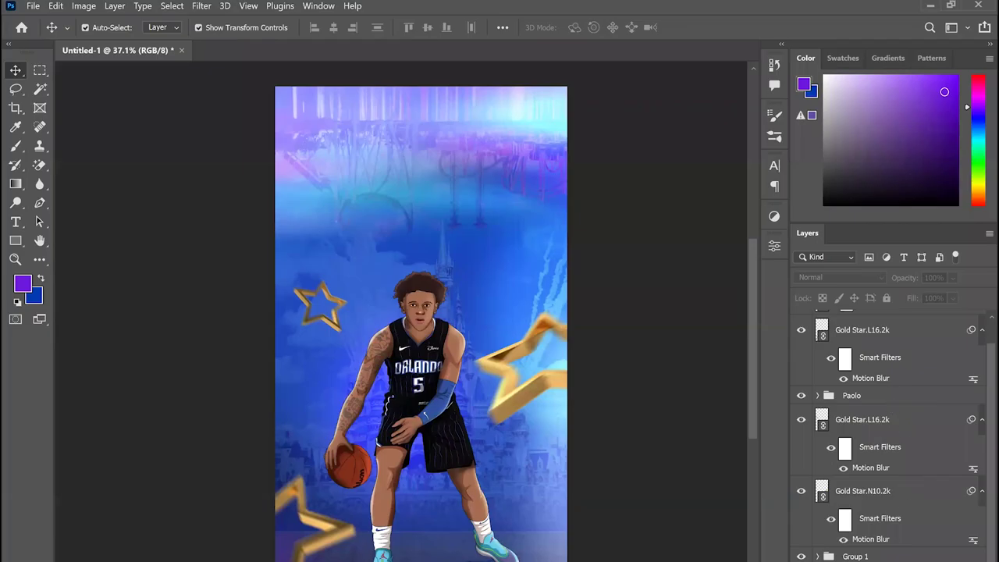
- Paste the fireworks picture directly above Layer 1 in Group 2 and fit it over the upper part of the canvas
{"action": "scroll", "coordinate": [921, 539], "scroll_direction": "down", "scroll_amount": 3}
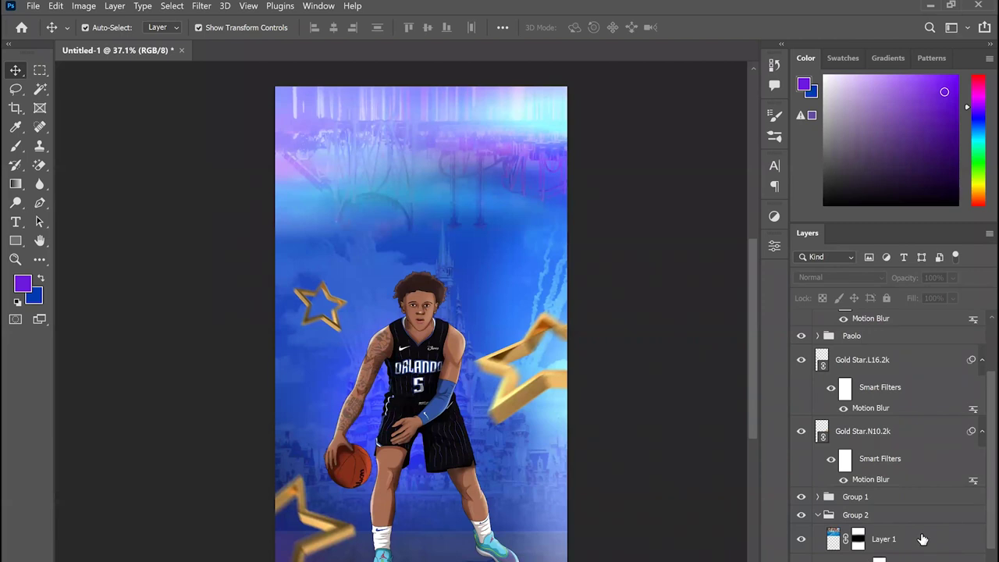
{"action": "left_click", "coordinate": [915, 541]}
{"action": "key", "text": "ctrl+v"}
{"action": "key", "text": "ctrl+t"}
{"action": "left_click_drag", "start_coordinate": [430, 265], "coordinate": [435, 78]}
{"action": "key", "text": "Return"}
- Set the fireworks layer's blend mode to Screen and enlarge it so it reaches farther down behind the player
{"action": "left_click", "coordinate": [817, 277]}
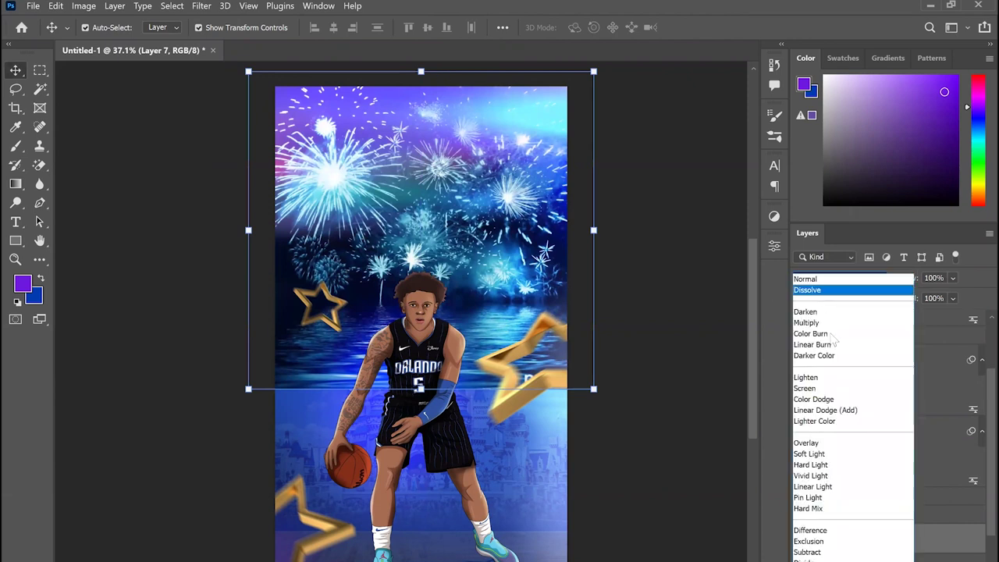
{"action": "left_click", "coordinate": [836, 390]}
{"action": "left_click_drag", "start_coordinate": [422, 389], "coordinate": [428, 561]}
{"action": "left_click_drag", "start_coordinate": [690, 386], "coordinate": [690, 281]}
{"action": "key", "text": "Return"}
- Mask the fireworks layer and fade out its lower water area with a soft 1811 px brush at 0% hardness
{"action": "key", "text": "ctrl+minus"}
{"action": "key", "text": "ctrl+minus"}
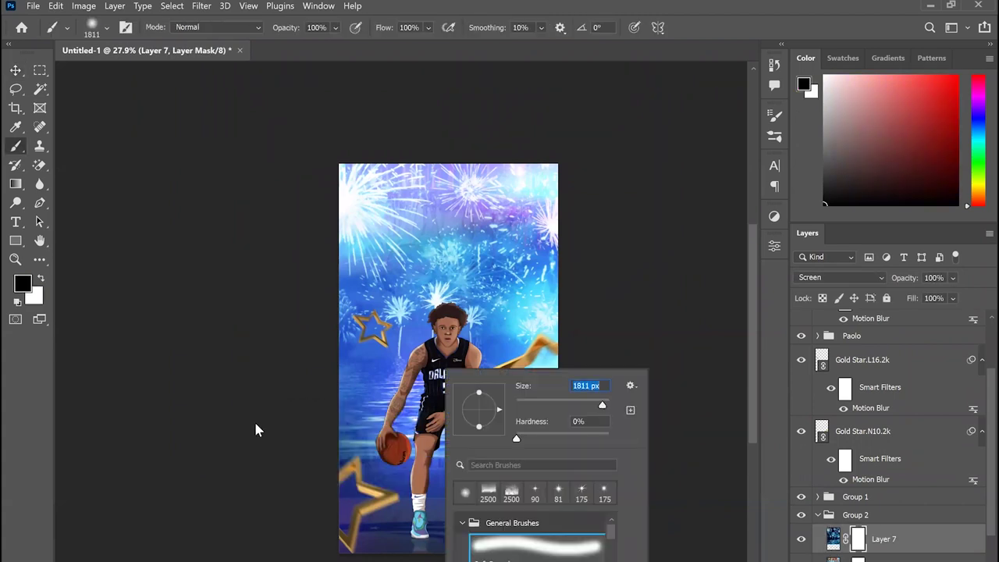
{"action": "key", "text": "Return"}
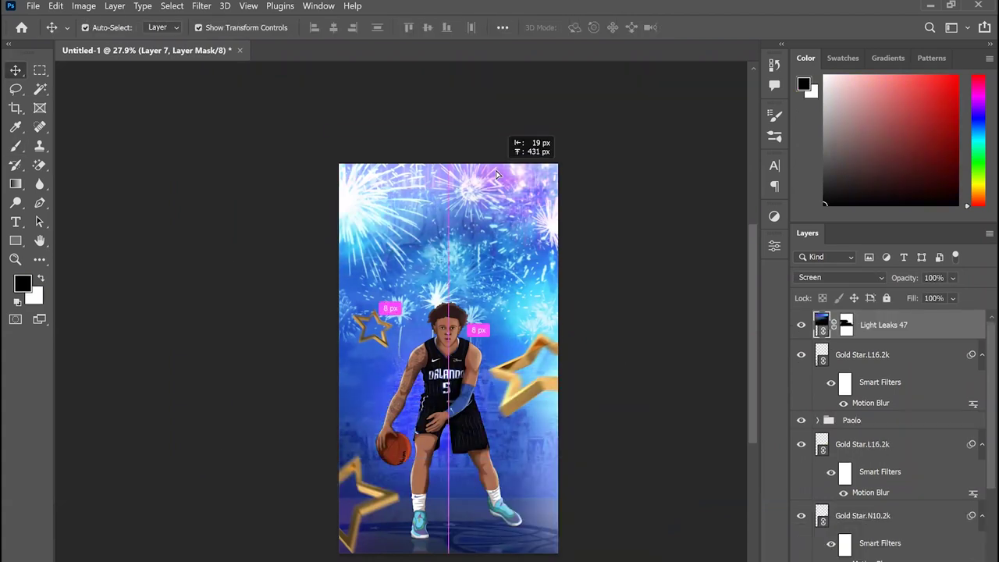
- Lower the fill of the fireworks layer, Layer 7 in Group 2, so the fireworks fade into the background
{"action": "scroll", "coordinate": [928, 438], "scroll_direction": "down", "scroll_amount": 5}
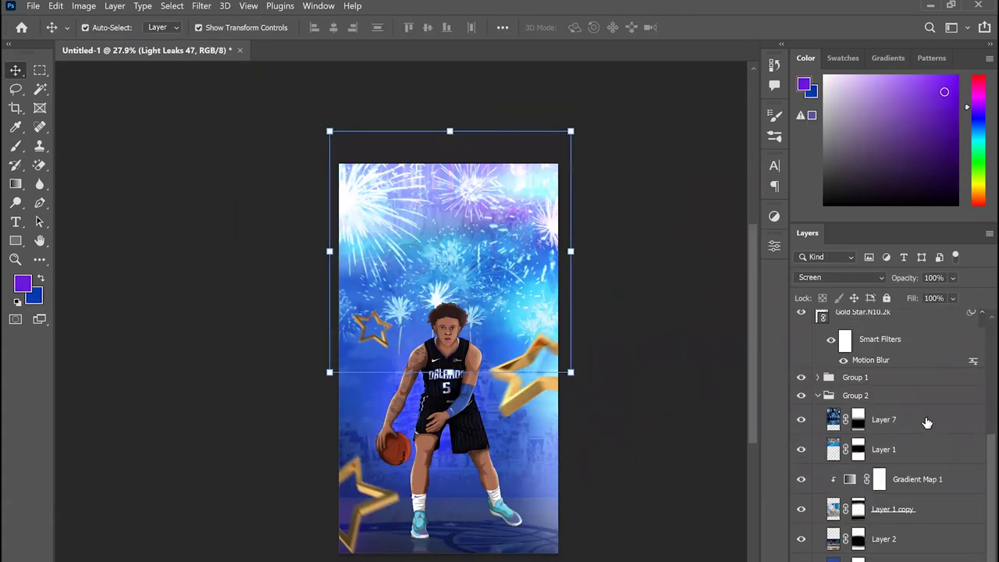
{"action": "left_click", "coordinate": [927, 422]}
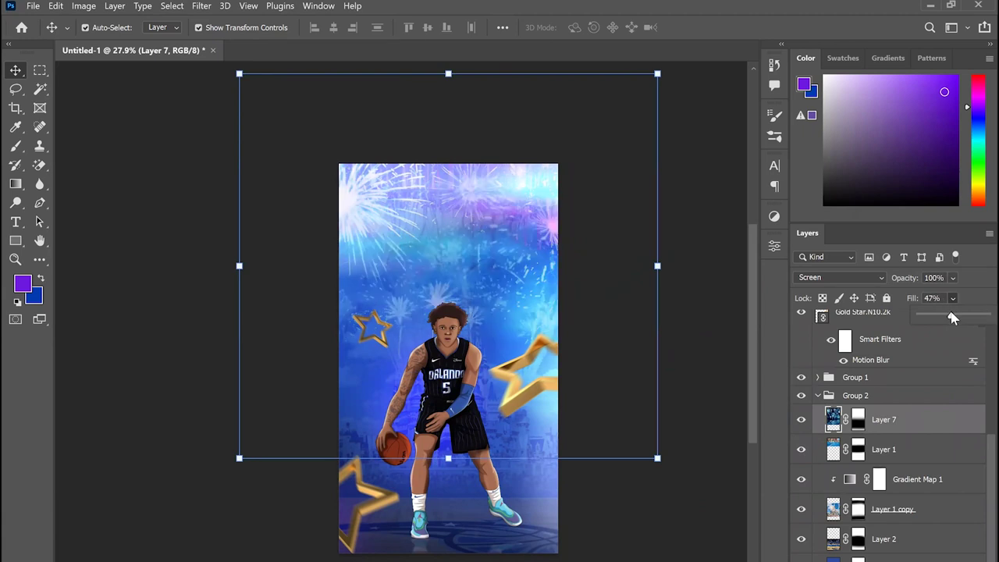
{"action": "left_click_drag", "start_coordinate": [946, 317], "coordinate": [944, 317]}
{"action": "left_click", "coordinate": [707, 211]}
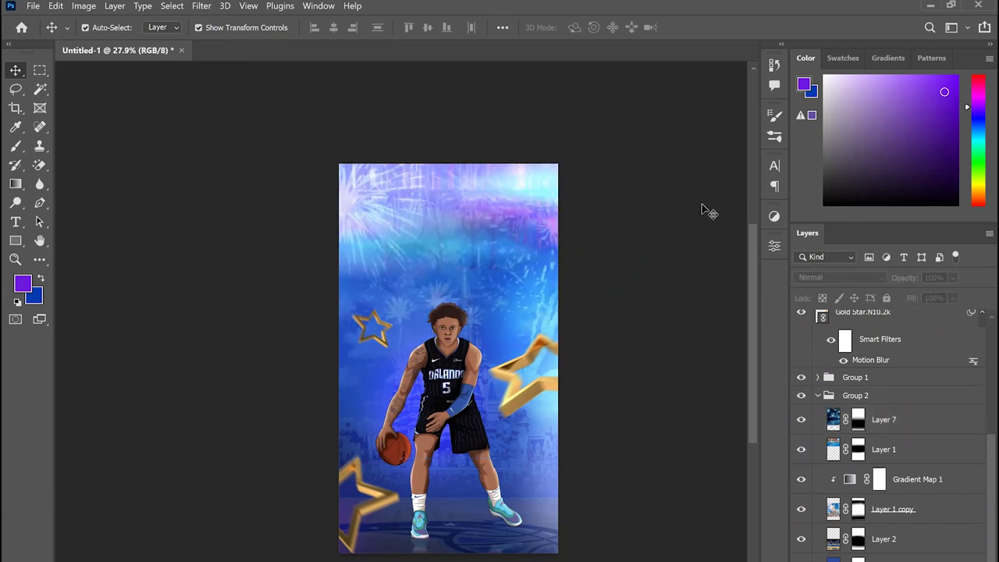
- Place the image killloxs 1 from the Anime effects folder as a linked file
{"action": "left_click", "coordinate": [33, 6]}
{"action": "left_click", "coordinate": [58, 292]}
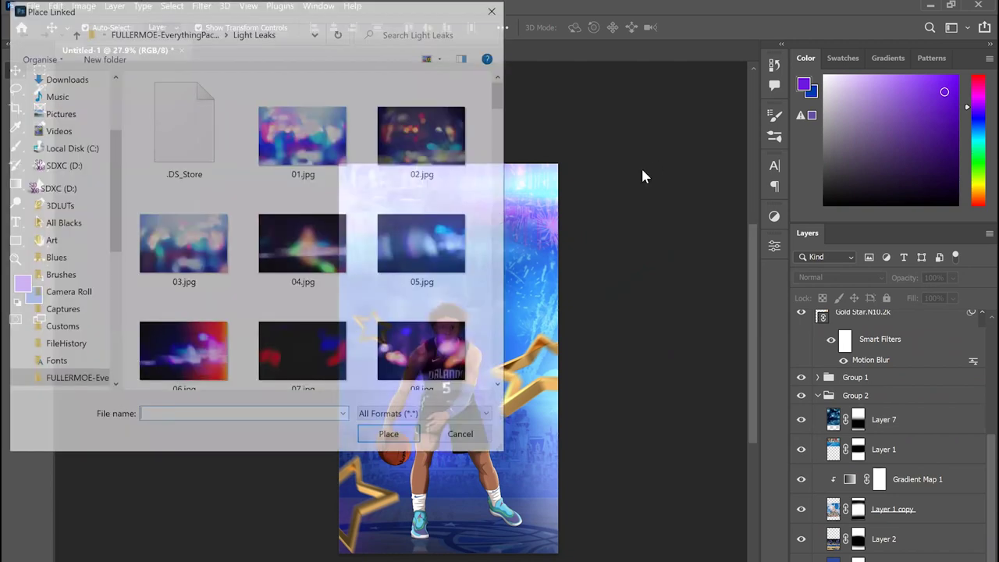
{"action": "left_click", "coordinate": [164, 31]}
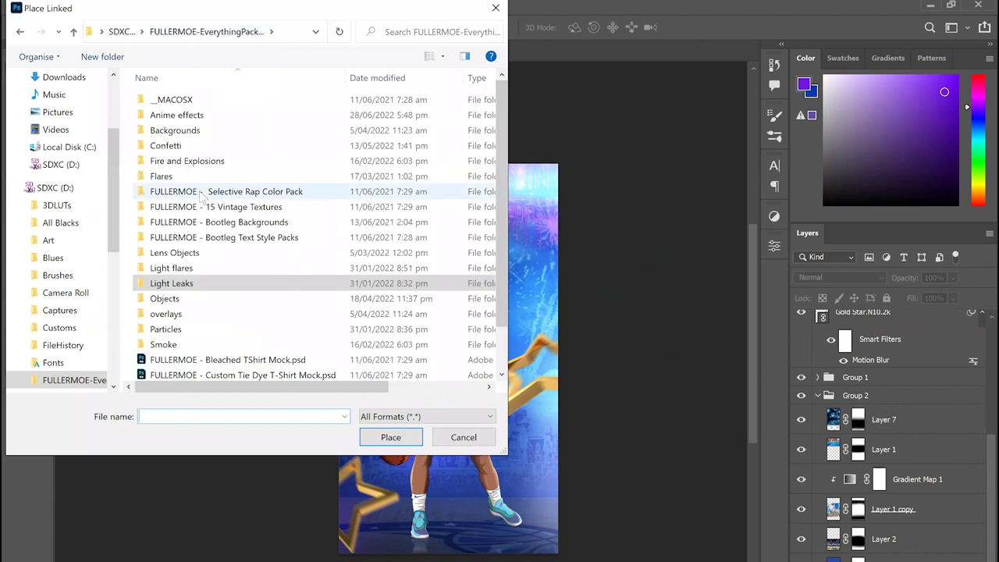
{"action": "double_click", "coordinate": [165, 313]}
{"action": "left_click_drag", "start_coordinate": [504, 98], "coordinate": [497, 226]}
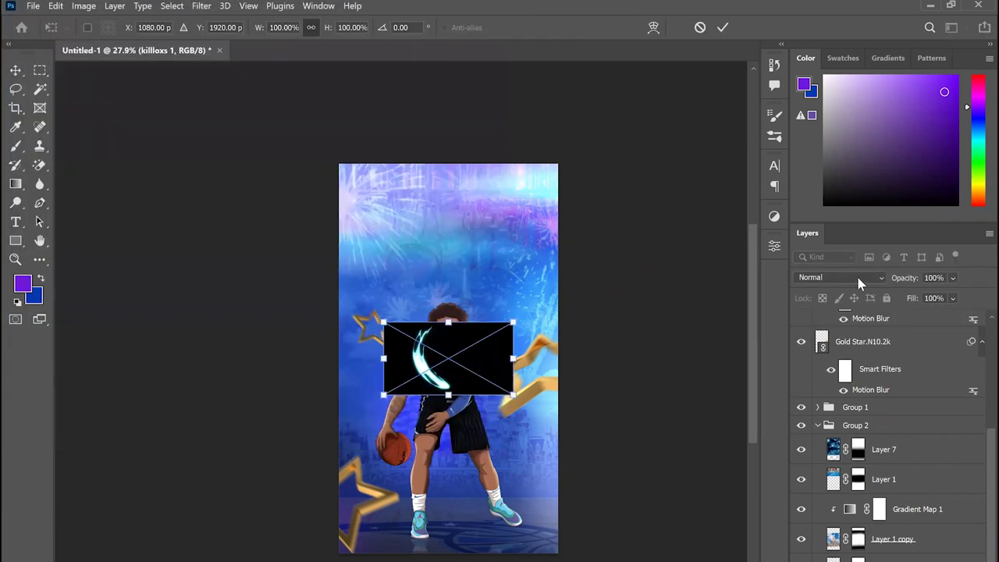
- Set the killloxs 1 streak to Screen and rotate it about 24° so it curves around the outer side of the basketball
{"action": "left_click", "coordinate": [857, 277]}
{"action": "left_click", "coordinate": [844, 388]}
{"action": "left_click_drag", "start_coordinate": [462, 369], "coordinate": [359, 367]}
{"action": "left_click_drag", "start_coordinate": [521, 346], "coordinate": [552, 397]}
{"action": "left_click_drag", "start_coordinate": [416, 422], "coordinate": [434, 424]}
{"action": "mouse_move", "coordinate": [521, 404]}
{"action": "left_mouse_down"}
{"action": "mouse_move", "coordinate": [500, 419]}
{"action": "mouse_move", "coordinate": [506, 407]}
{"action": "left_mouse_up"}
{"action": "left_click_drag", "start_coordinate": [389, 398], "coordinate": [379, 443]}
{"action": "left_click_drag", "start_coordinate": [505, 437], "coordinate": [505, 414]}
{"action": "left_click_drag", "start_coordinate": [429, 441], "coordinate": [435, 453]}
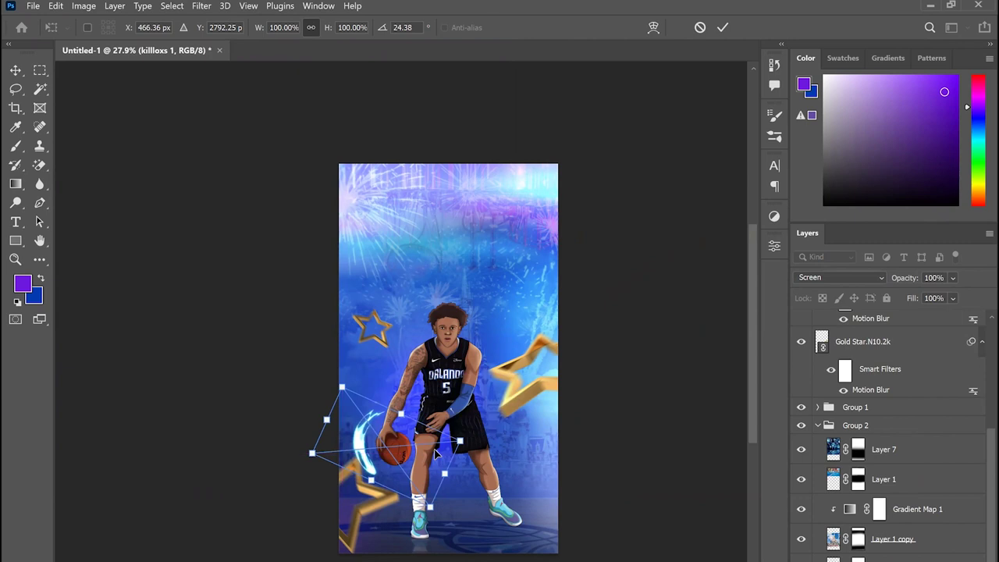
{"action": "key", "text": "Return"}
- Clip a Hue/Saturation adjustment to killloxs 1, turn on Colorize, and tune the streak's hue and saturation
{"action": "scroll", "coordinate": [341, 488], "scroll_direction": "up", "scroll_amount": 2}
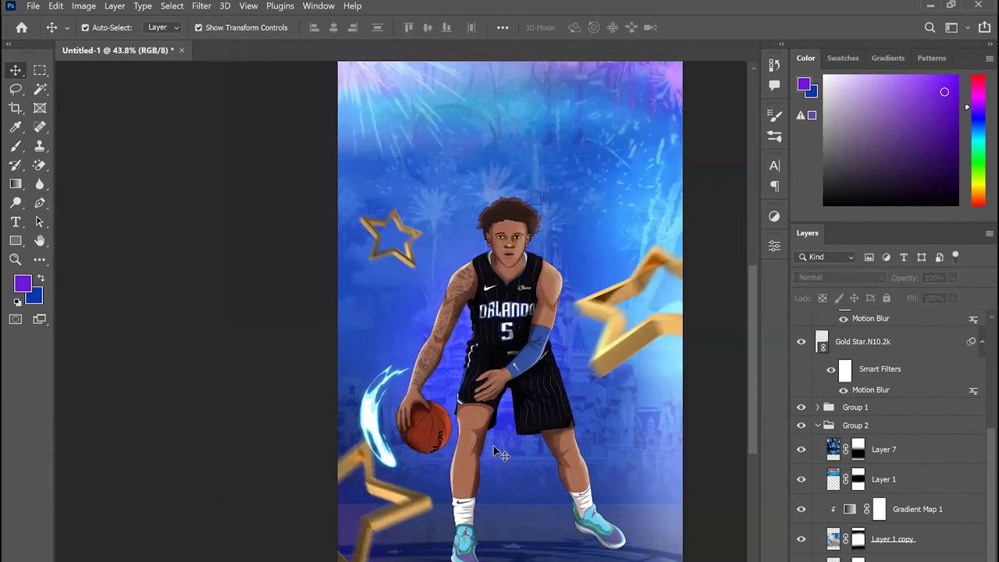
{"action": "scroll", "coordinate": [501, 449], "scroll_direction": "up", "scroll_amount": 1}
{"action": "scroll", "coordinate": [504, 438], "scroll_direction": "up", "scroll_amount": 3}
{"action": "scroll", "coordinate": [976, 406], "scroll_direction": "up", "scroll_amount": 5}
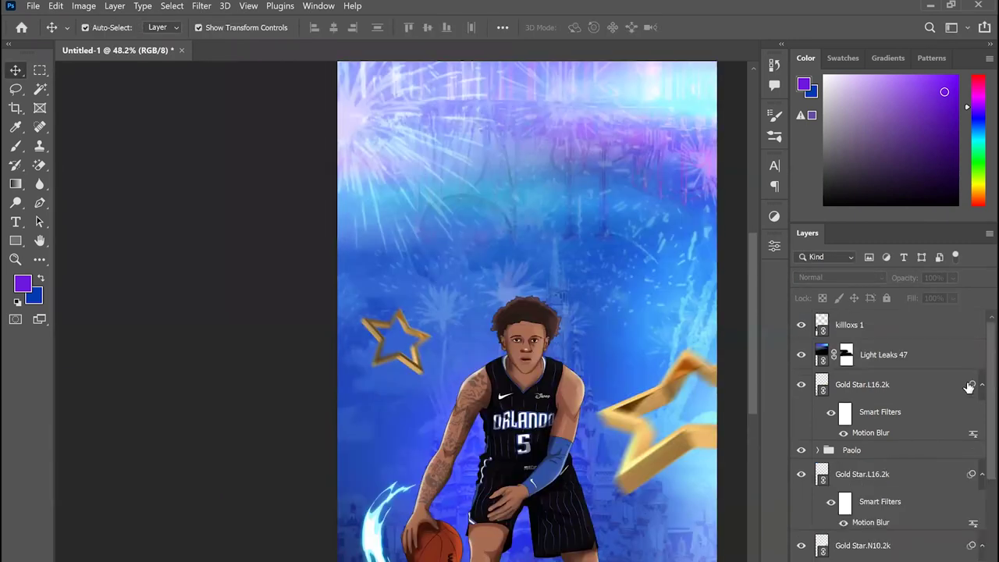
{"action": "left_click", "coordinate": [774, 216]}
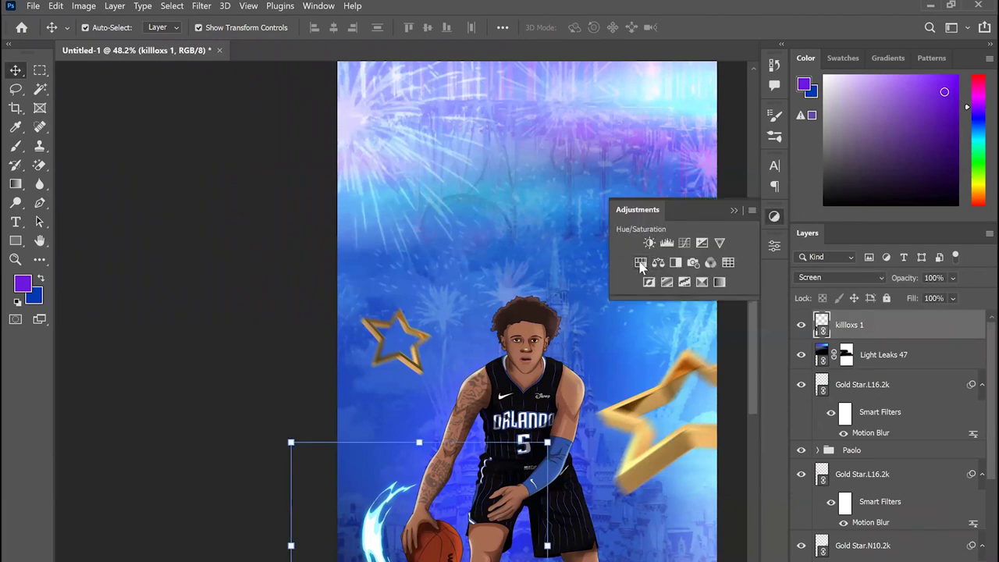
{"action": "left_click", "coordinate": [641, 264]}
{"action": "left_click", "coordinate": [653, 488]}
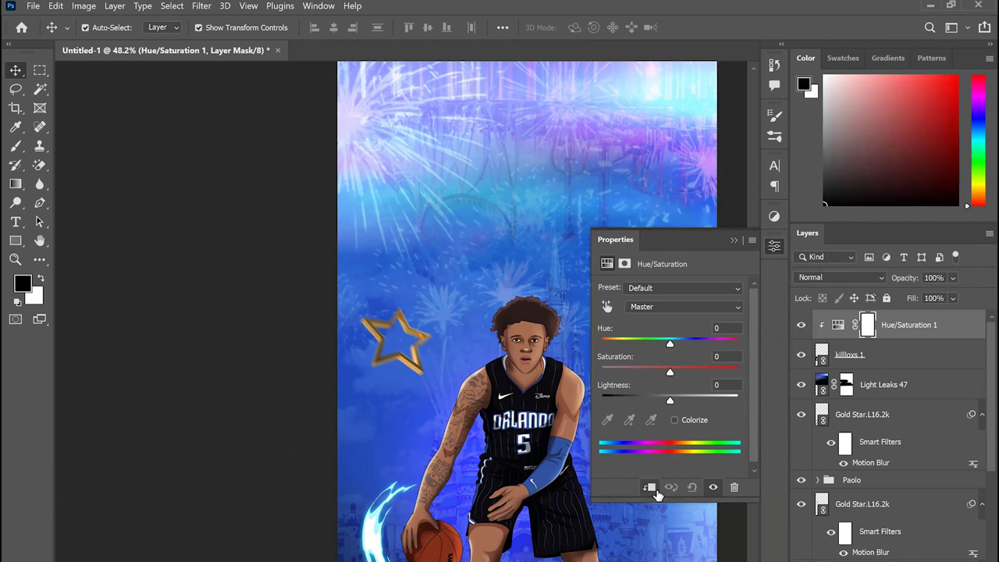
{"action": "left_click", "coordinate": [686, 421]}
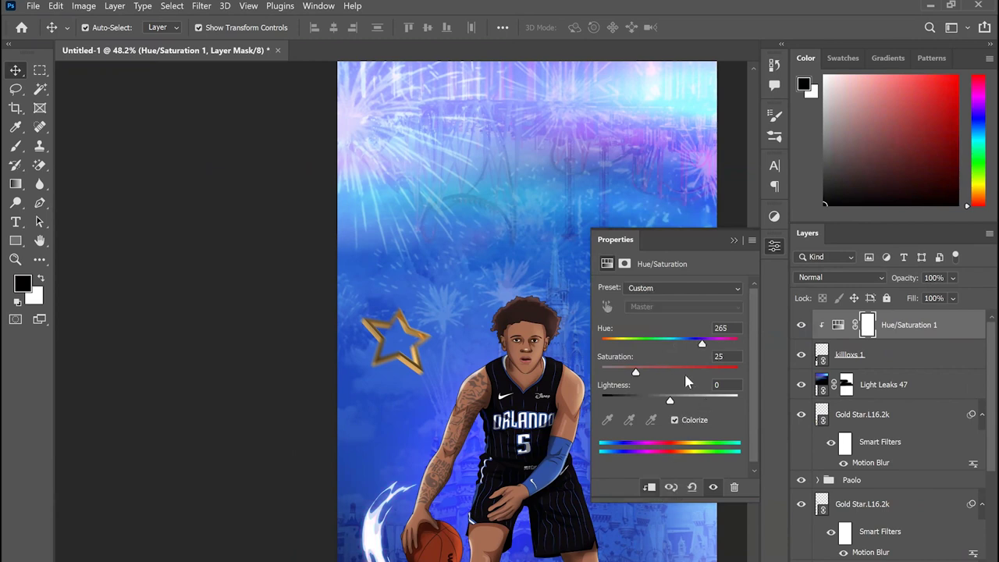
{"action": "left_click_drag", "start_coordinate": [689, 367], "coordinate": [687, 345]}
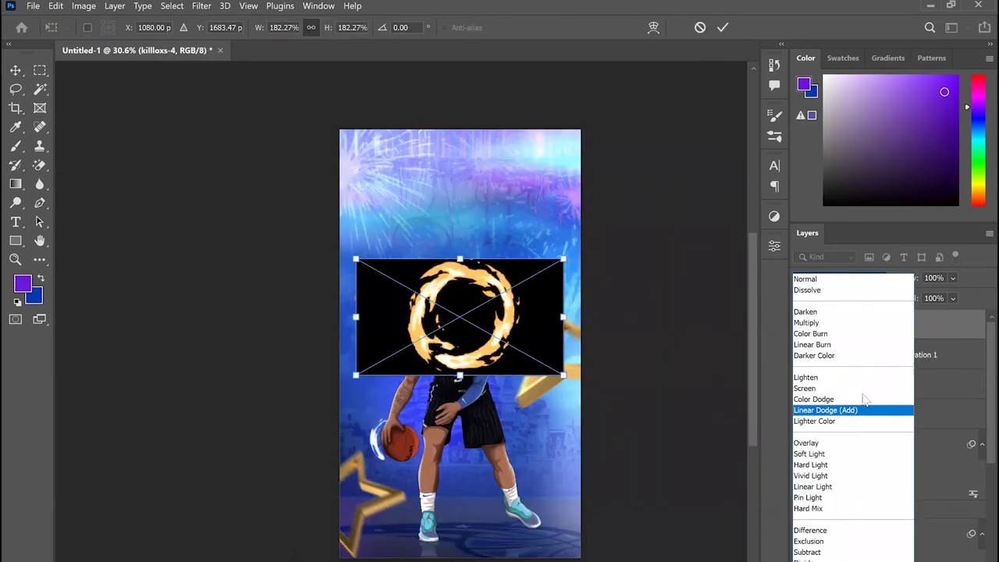
- Set the killloxs-4 ring to Screen, then shrink and flatten it around the player's outstretched lower leg
{"action": "left_click", "coordinate": [865, 396]}
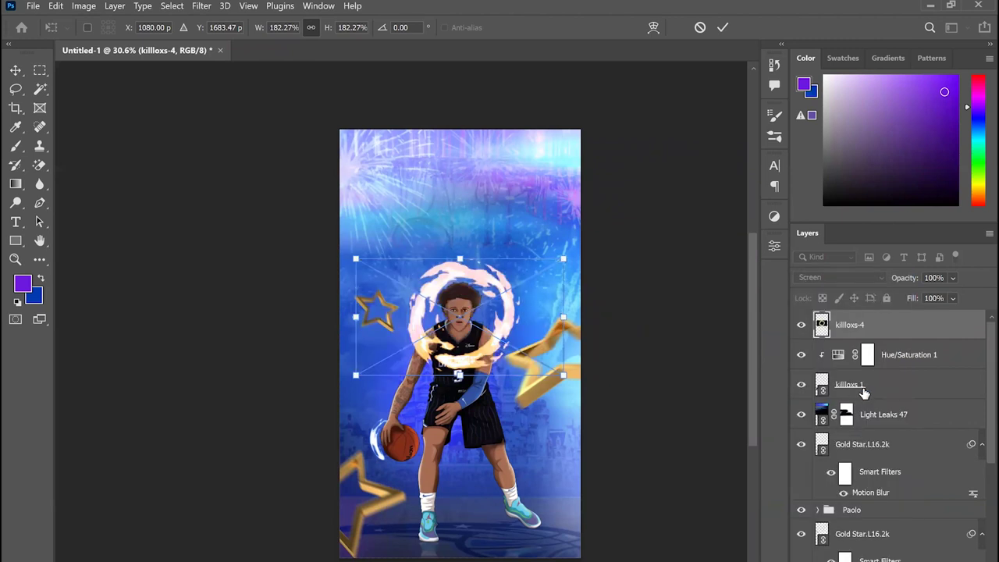
{"action": "left_click_drag", "start_coordinate": [503, 304], "coordinate": [525, 472]}
{"action": "scroll", "coordinate": [524, 472], "scroll_direction": "up", "scroll_amount": 5}
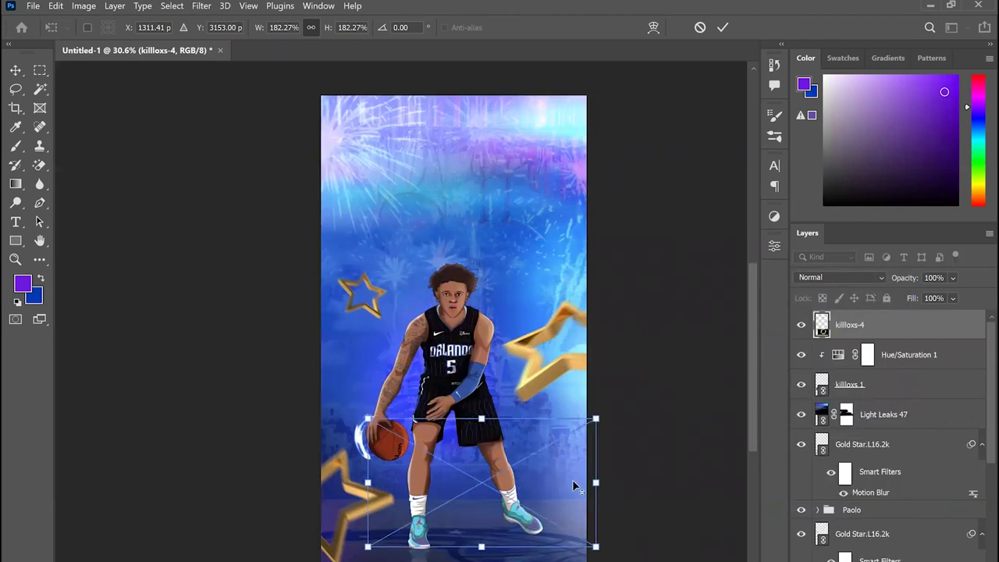
{"action": "left_click_drag", "start_coordinate": [569, 495], "coordinate": [513, 493]}
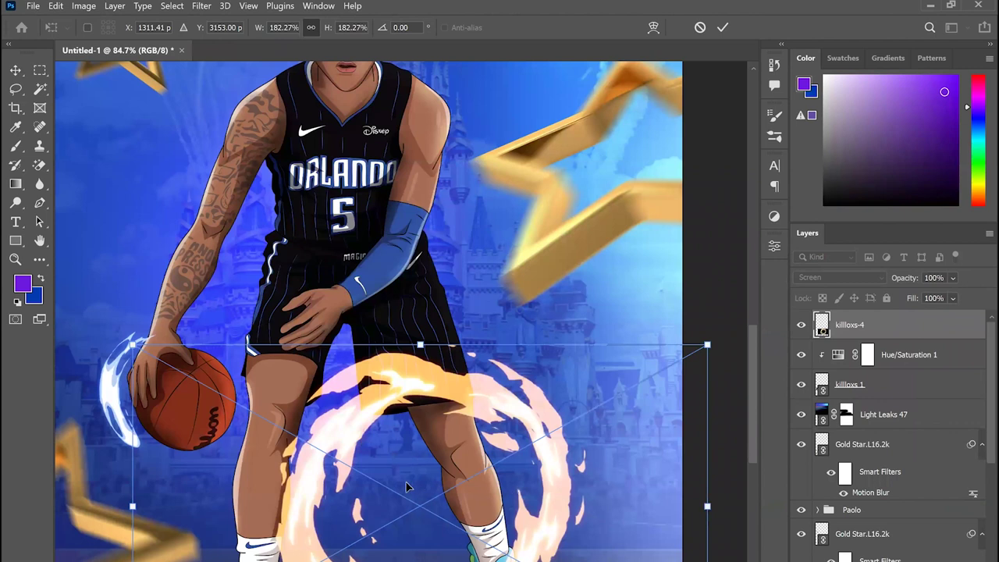
{"action": "left_click_drag", "start_coordinate": [408, 483], "coordinate": [529, 471]}
{"action": "left_click_drag", "start_coordinate": [444, 387], "coordinate": [443, 446]}
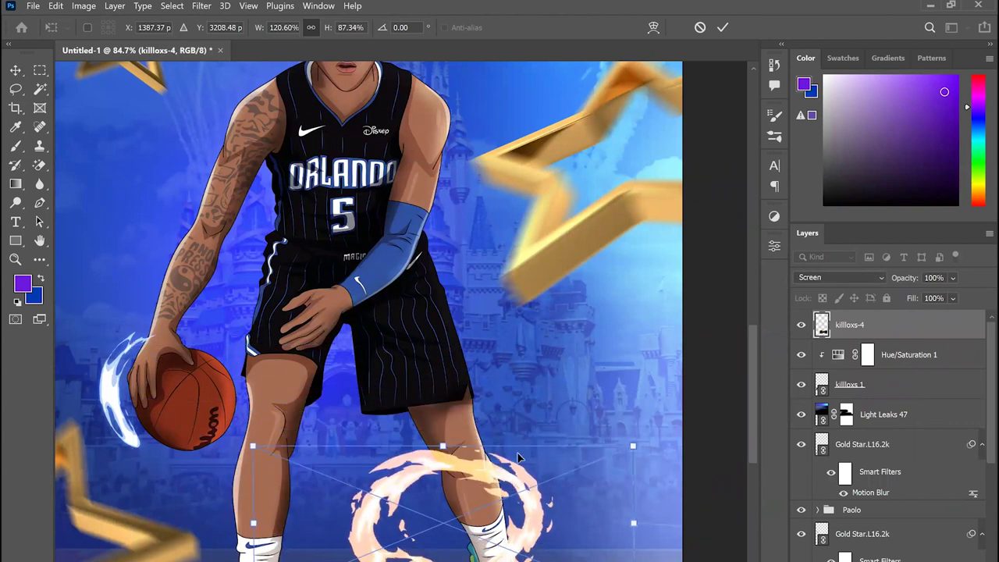
{"action": "left_click_drag", "start_coordinate": [520, 458], "coordinate": [520, 426]}
{"action": "key", "text": "Return"}
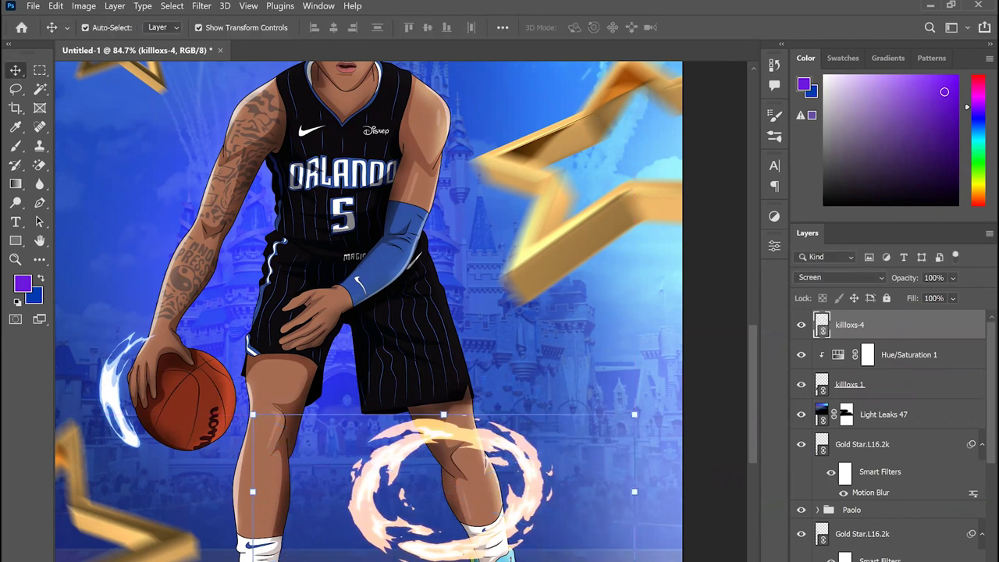
- Mask the killloxs-4 ring and hide the part crossing the front of the leg with a soft 50 px brush
{"action": "key", "text": "b"}
{"action": "scroll", "coordinate": [491, 469], "scroll_direction": "down", "scroll_amount": 1}
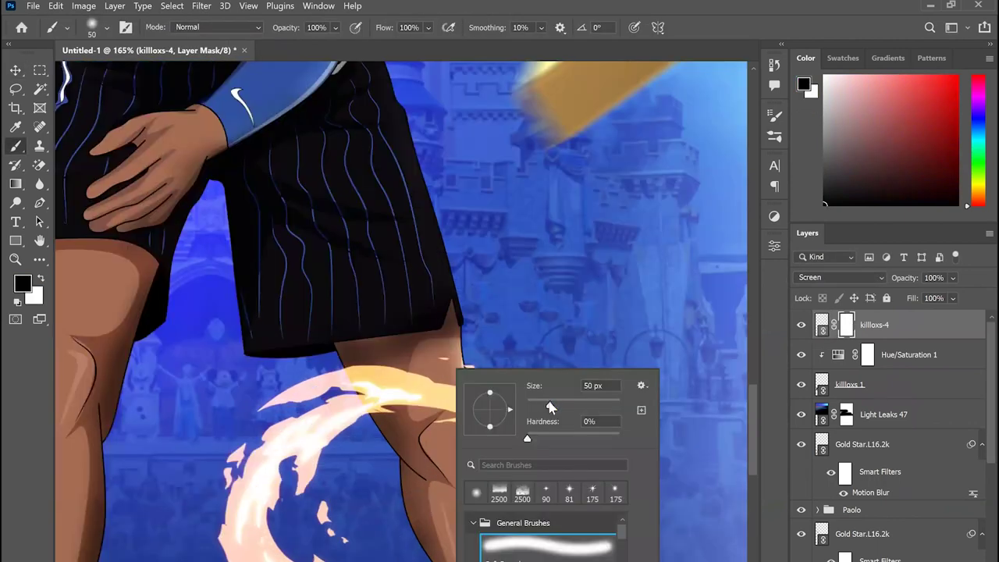
{"action": "key", "text": "Return"}
{"action": "mouse_move", "coordinate": [373, 385]}
{"action": "left_mouse_down"}
{"action": "mouse_move", "coordinate": [359, 365]}
{"action": "mouse_move", "coordinate": [390, 418]}
{"action": "mouse_move", "coordinate": [349, 357]}
{"action": "mouse_move", "coordinate": [395, 396]}
{"action": "mouse_move", "coordinate": [412, 342]}
{"action": "mouse_move", "coordinate": [384, 400]}
{"action": "mouse_move", "coordinate": [403, 418]}
{"action": "mouse_move", "coordinate": [438, 356]}
{"action": "mouse_move", "coordinate": [455, 373]}
{"action": "mouse_move", "coordinate": [457, 364]}
{"action": "mouse_move", "coordinate": [490, 477]}
{"action": "mouse_move", "coordinate": [456, 398]}
{"action": "mouse_move", "coordinate": [440, 407]}
{"action": "mouse_move", "coordinate": [429, 364]}
{"action": "mouse_move", "coordinate": [456, 449]}
{"action": "mouse_move", "coordinate": [447, 372]}
{"action": "left_mouse_up"}
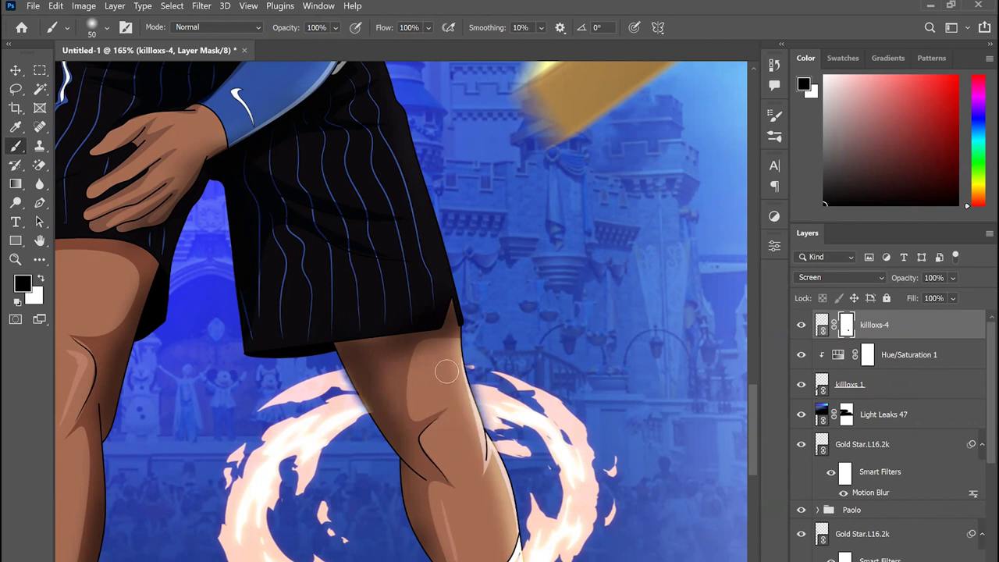
- Clip a Hue/Saturation adjustment to killloxs-4 and colorize the ring pink-purple with saturation 78
{"action": "scroll", "coordinate": [461, 375], "scroll_direction": "down", "scroll_amount": 2}
{"action": "scroll", "coordinate": [471, 382], "scroll_direction": "down", "scroll_amount": 8}
{"action": "scroll", "coordinate": [473, 381], "scroll_direction": "up", "scroll_amount": 4}
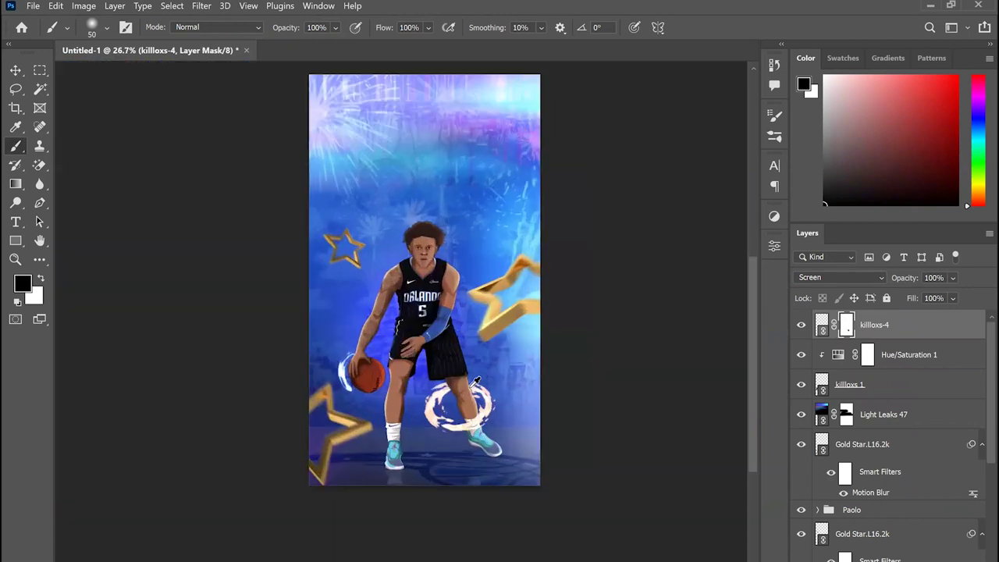
{"action": "left_click", "coordinate": [782, 216]}
{"action": "left_click", "coordinate": [646, 265]}
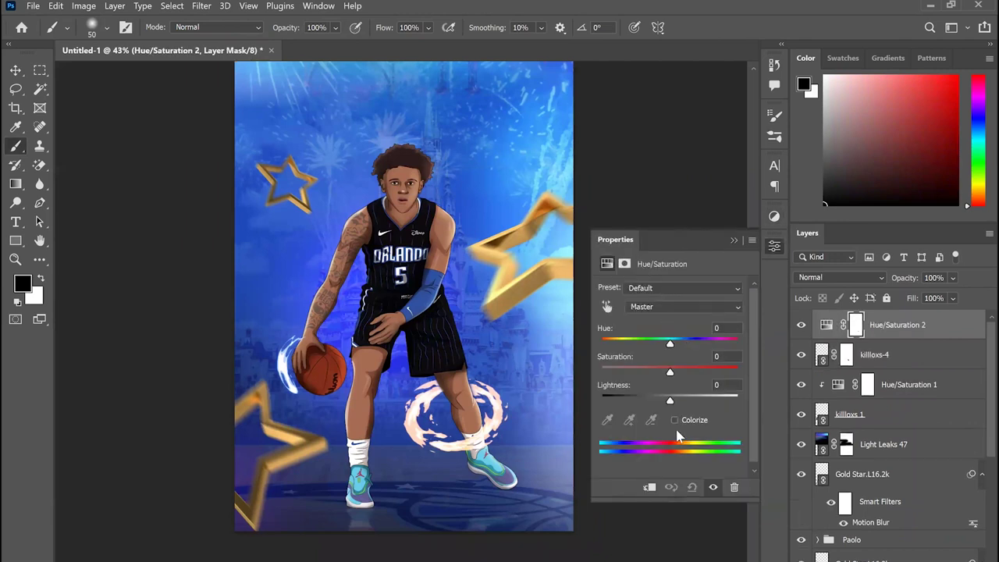
{"action": "left_click", "coordinate": [649, 487]}
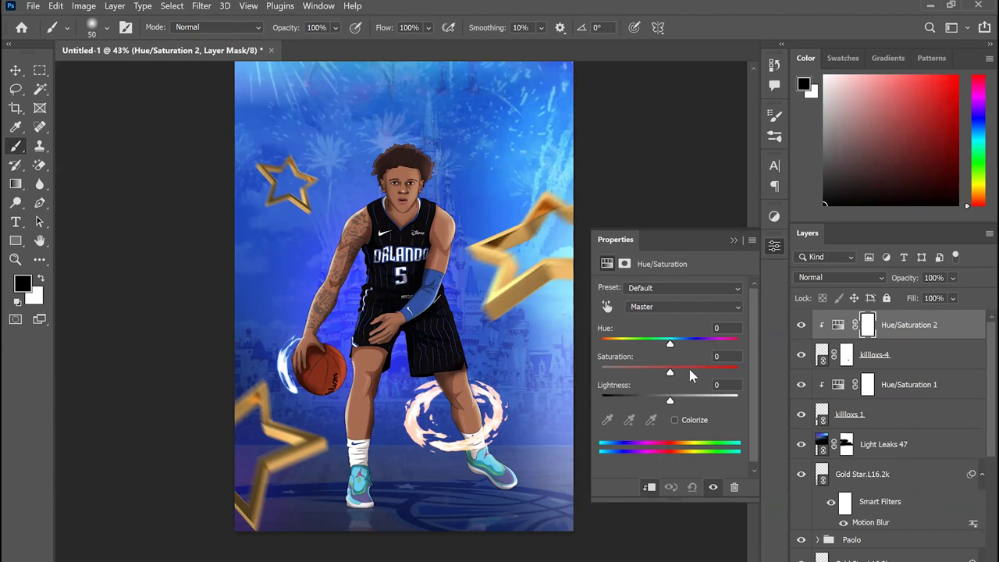
{"action": "left_click", "coordinate": [689, 422]}
{"action": "left_click_drag", "start_coordinate": [665, 373], "coordinate": [707, 372]}
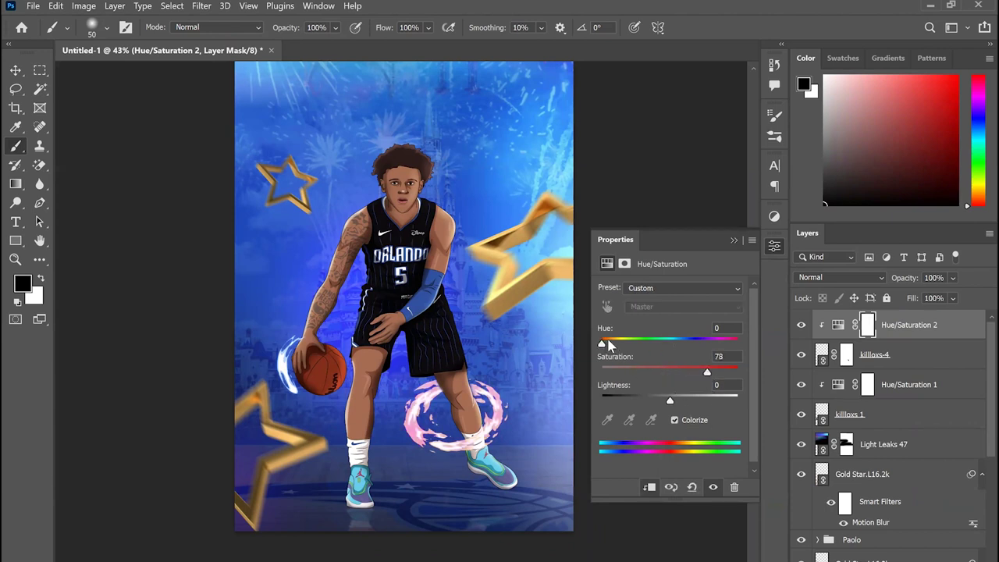
{"action": "left_click_drag", "start_coordinate": [607, 344], "coordinate": [723, 344]}
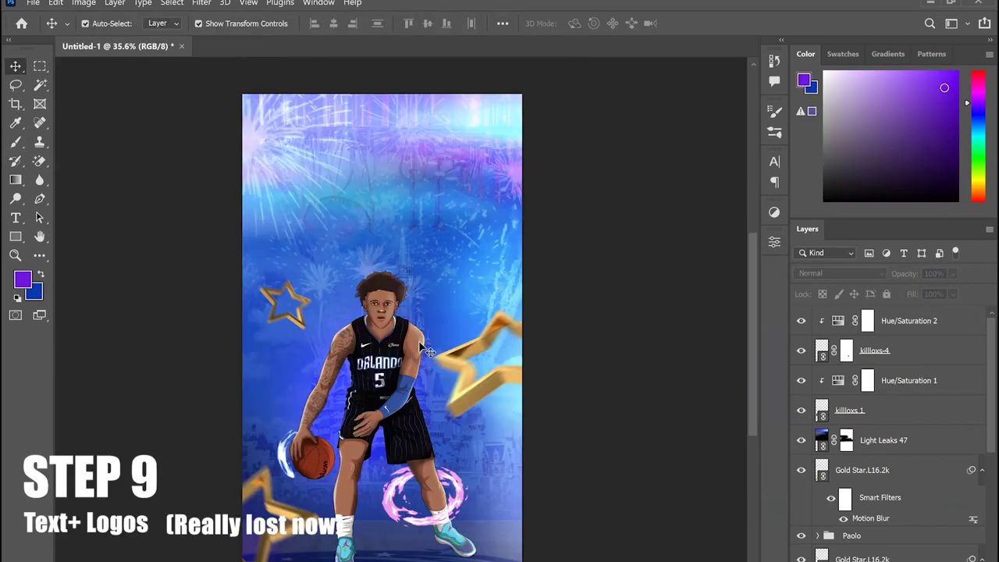
- Place the Magic logo from the NBA folder as a linked file and fit it small into the canvas's bottom-right corner
{"action": "left_click", "coordinate": [946, 327]}
{"action": "left_click", "coordinate": [37, 3]}
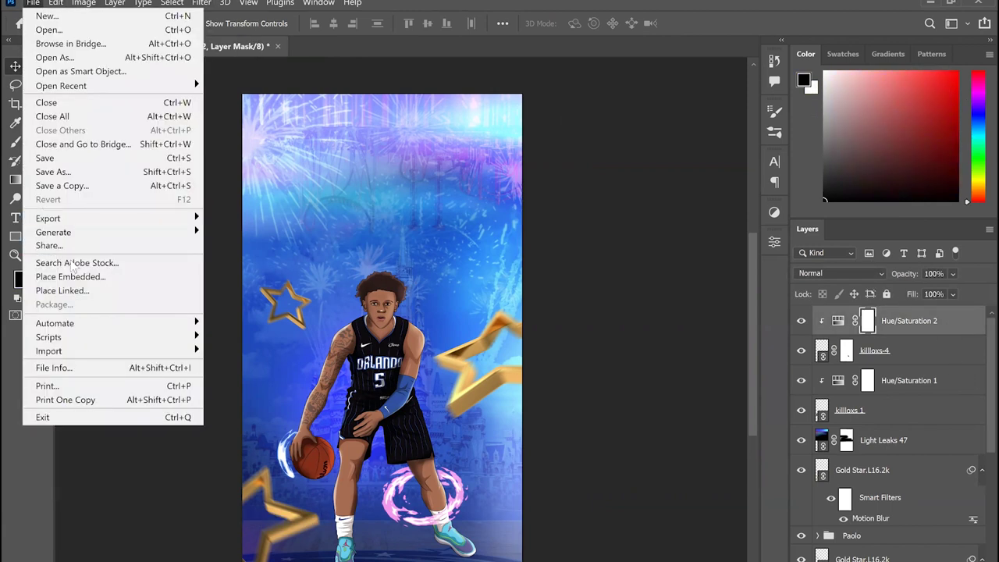
{"action": "left_click", "coordinate": [62, 291]}
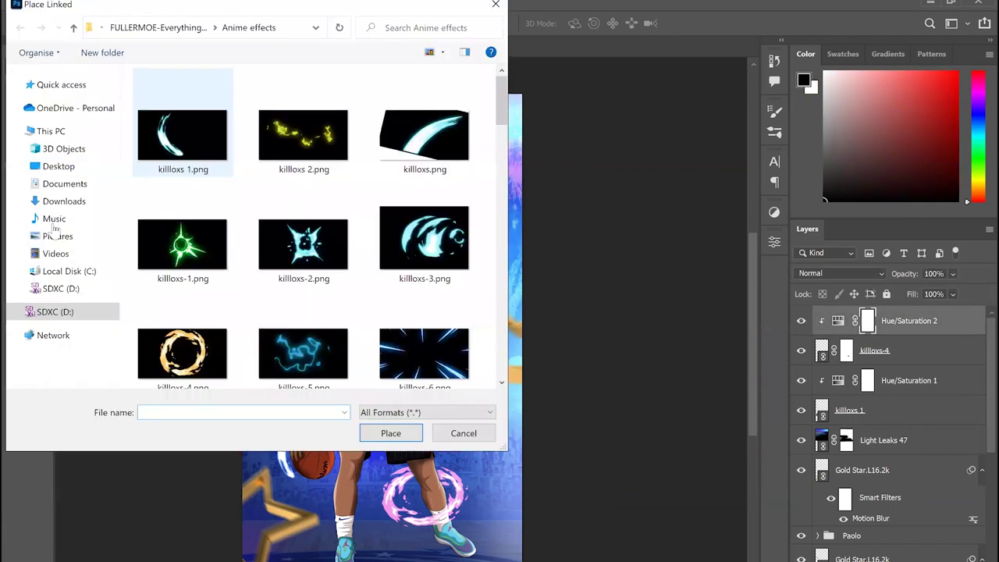
{"action": "left_click", "coordinate": [79, 320]}
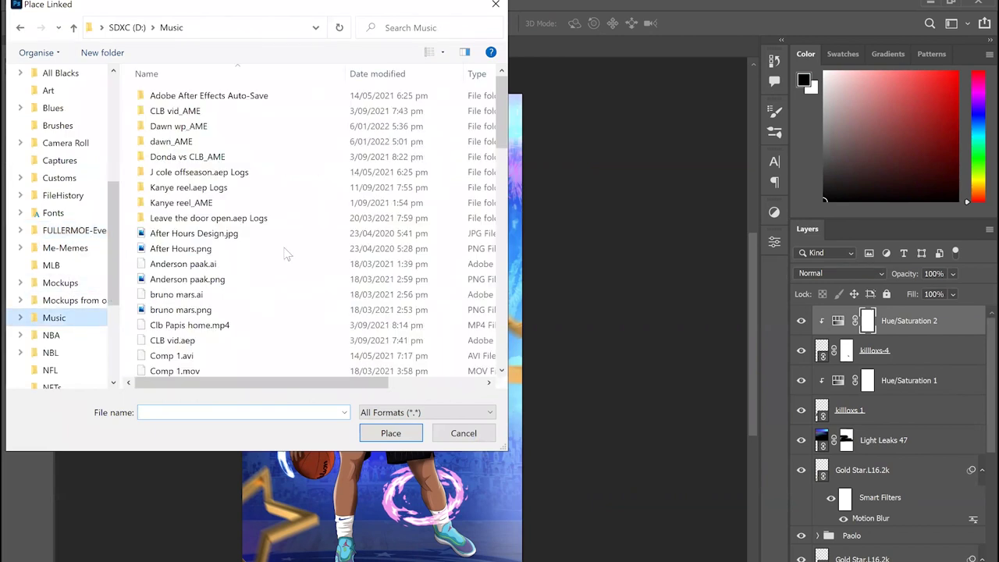
{"action": "left_click", "coordinate": [55, 335]}
{"action": "scroll", "coordinate": [506, 99], "scroll_direction": "down", "scroll_amount": 2}
{"action": "left_click_drag", "start_coordinate": [506, 97], "coordinate": [508, 106]}
{"action": "scroll", "coordinate": [451, 111], "scroll_direction": "up", "scroll_amount": 1}
{"action": "double_click", "coordinate": [438, 114]}
{"action": "left_click_drag", "start_coordinate": [517, 342], "coordinate": [494, 558]}
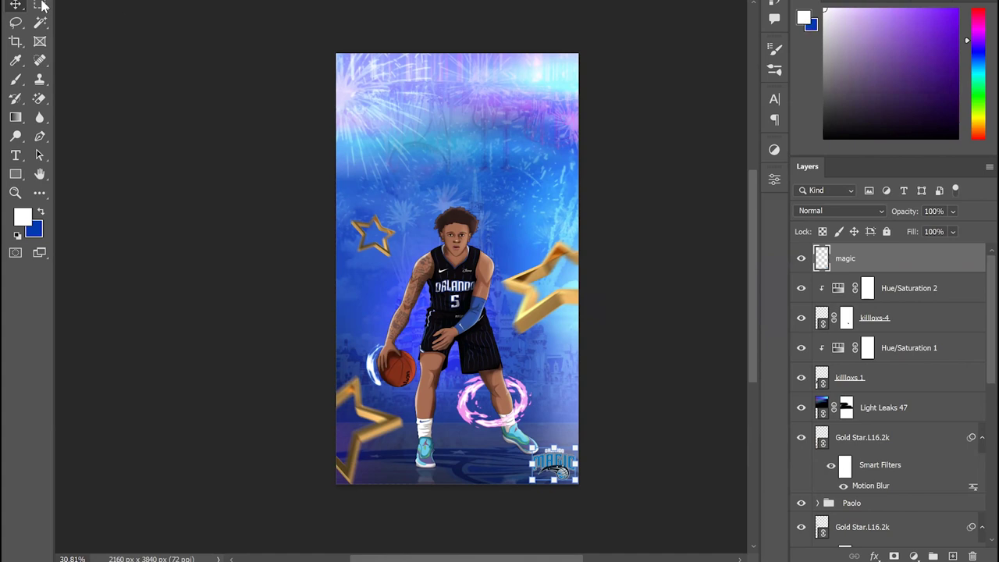
- Add the white two-line text PAOLO BANCHERO and position it across the upper part of the canvas
{"action": "left_click", "coordinate": [15, 155]}
{"action": "left_click_drag", "start_coordinate": [350, 71], "coordinate": [560, 194]}
{"action": "type", "text": "PAOLO"}
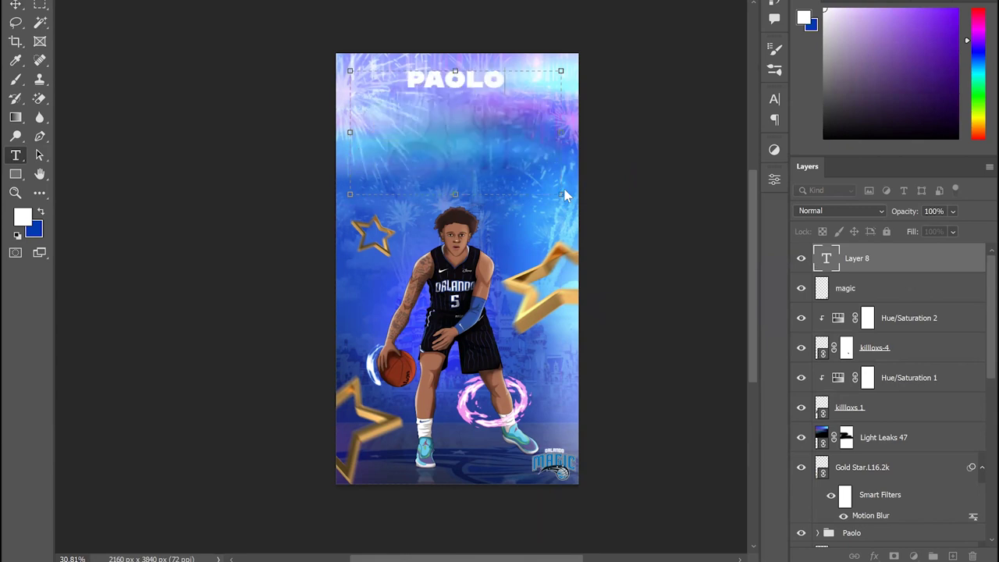
{"action": "left_click_drag", "start_coordinate": [470, 190], "coordinate": [462, 230]}
{"action": "key", "text": "Return"}
{"action": "type", "text": "BANCHERO"}
{"action": "key", "text": "ctrl+Return"}
{"action": "mouse_move", "coordinate": [456, 128]}
{"action": "left_mouse_down"}
{"action": "mouse_move", "coordinate": [466, 169]}
{"action": "mouse_move", "coordinate": [460, 142]}
{"action": "left_mouse_up"}
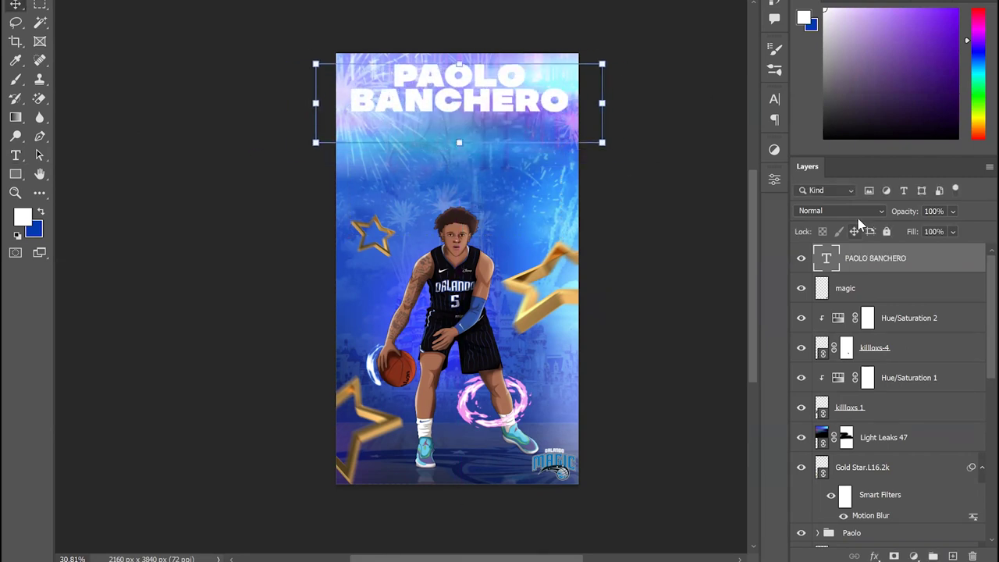
- Tilt the PAOLO BANCHERO text slightly upward, keep its blend mode at Normal, and move its layer directly below the Paolo group
{"action": "left_click", "coordinate": [827, 211]}
{"action": "left_click", "coordinate": [806, 212]}
{"action": "left_click_drag", "start_coordinate": [614, 42], "coordinate": [609, 31]}
{"action": "left_click_drag", "start_coordinate": [874, 257], "coordinate": [932, 421]}
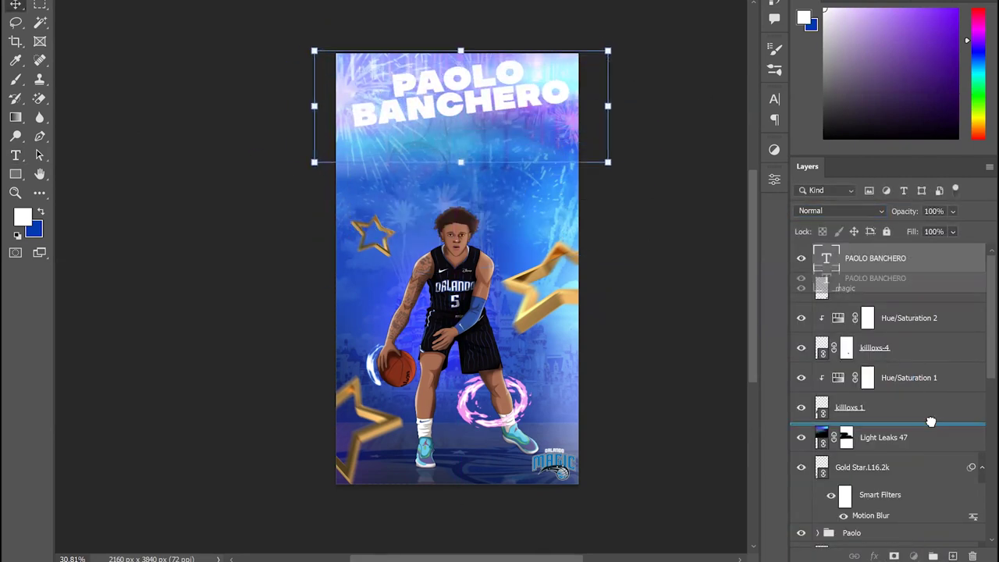
- Shrink the PAOLO BANCHERO text and rotate it steeply to run alongside the player's tattooed arm above the basketball
{"action": "left_click_drag", "start_coordinate": [531, 151], "coordinate": [528, 321]}
{"action": "left_click_drag", "start_coordinate": [375, 262], "coordinate": [546, 248]}
{"action": "left_click_drag", "start_coordinate": [421, 234], "coordinate": [410, 263]}
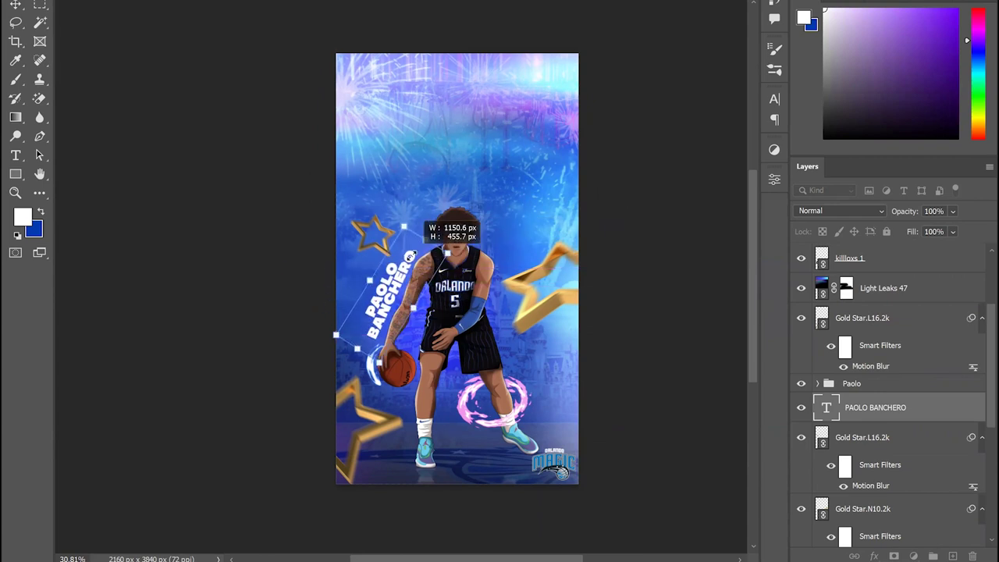
{"action": "key", "text": "Return"}
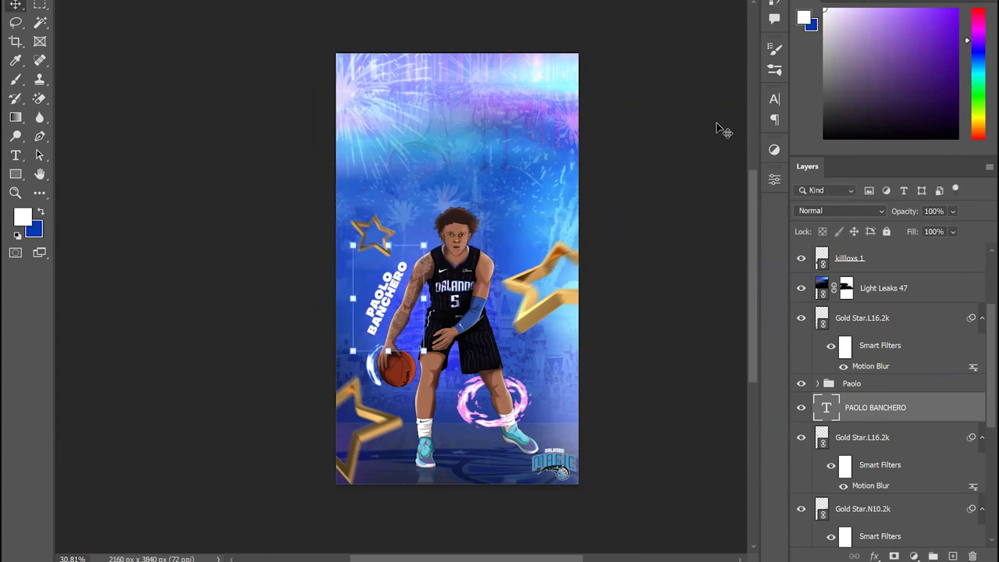
{"action": "right_click", "coordinate": [716, 123]}
{"action": "left_click", "coordinate": [668, 102]}
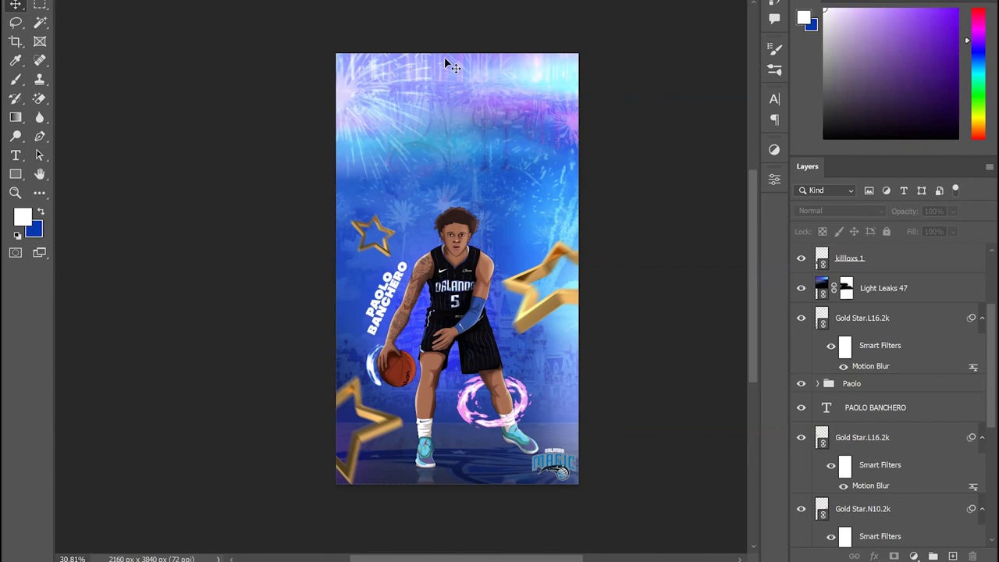
- Add an Exposure adjustment layer above the magic logo layer and raise the exposure slightly to brighten the whole wallpaper
{"action": "scroll", "coordinate": [753, 207], "scroll_direction": "down", "scroll_amount": 2}
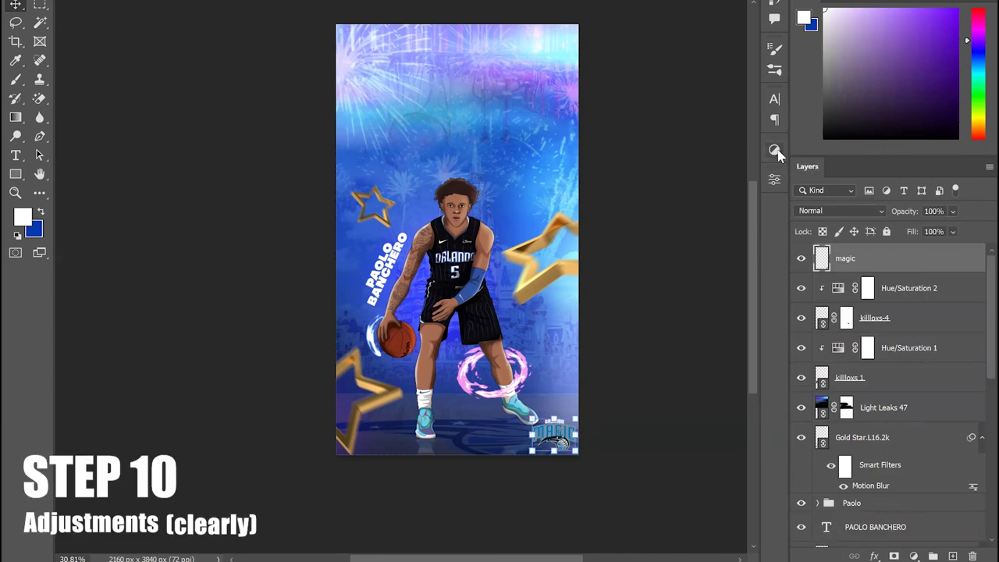
{"action": "left_click", "coordinate": [775, 150]}
{"action": "left_click", "coordinate": [702, 178]}
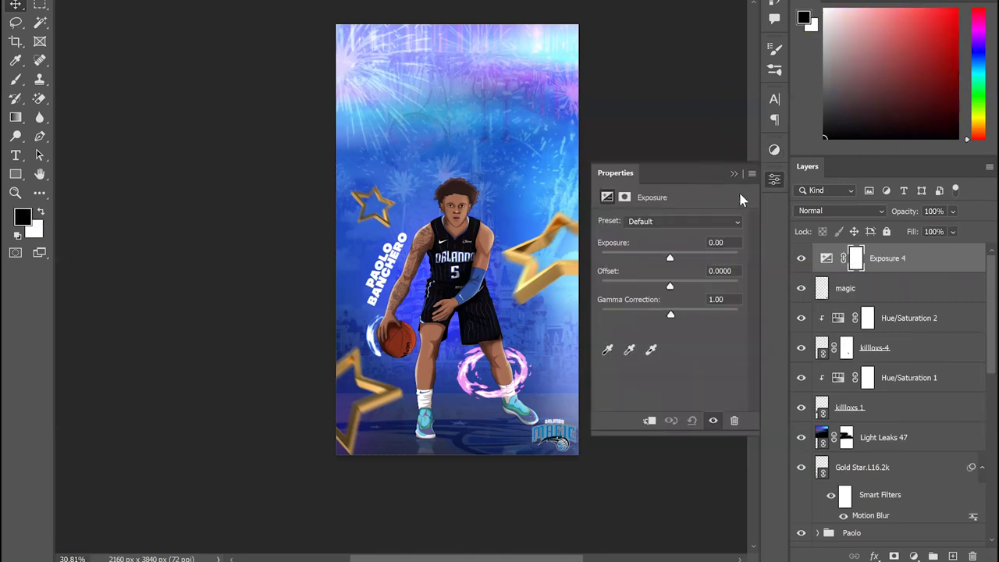
{"action": "mouse_move", "coordinate": [670, 262]}
{"action": "left_mouse_down"}
{"action": "mouse_move", "coordinate": [647, 261]}
{"action": "mouse_move", "coordinate": [710, 261]}
{"action": "mouse_move", "coordinate": [665, 258]}
{"action": "mouse_move", "coordinate": [689, 262]}
{"action": "mouse_move", "coordinate": [679, 263]}
{"action": "left_mouse_up"}
{"action": "left_click", "coordinate": [777, 183]}
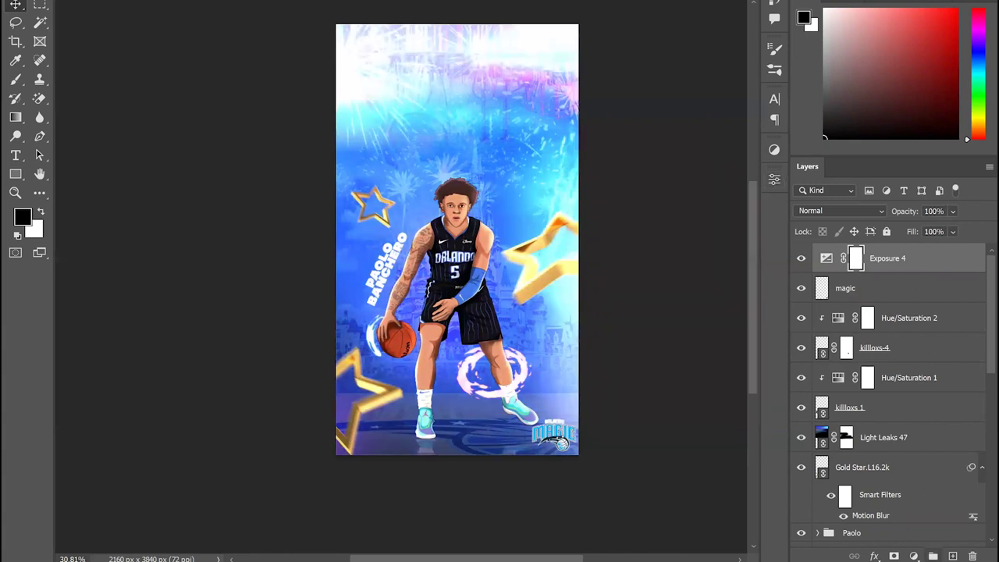
- Invert the Exposure layer's mask and paint it with a large soft white brush along the canvas corners and side edges
{"action": "key", "text": "ctrl+i"}
{"action": "key", "text": "b"}
{"action": "right_click", "coordinate": [471, 150]}
{"action": "left_click_drag", "start_coordinate": [606, 184], "coordinate": [629, 184]}
{"action": "left_click", "coordinate": [40, 214]}
{"action": "right_click", "coordinate": [474, 148]}
{"action": "left_click", "coordinate": [348, 16]}
{"action": "left_click", "coordinate": [336, 32]}
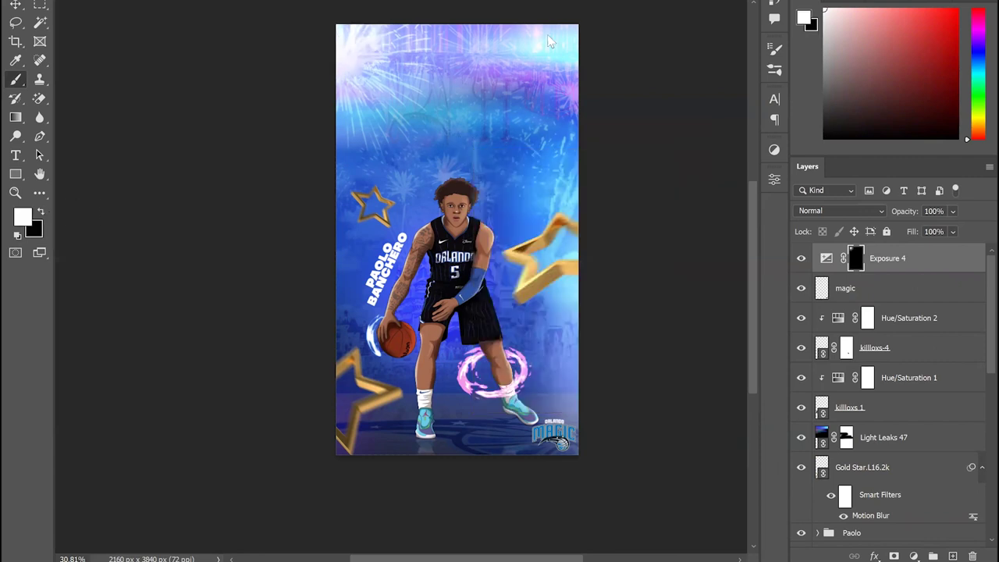
{"action": "left_click", "coordinate": [547, 35]}
{"action": "left_click", "coordinate": [608, 290]}
{"action": "left_click", "coordinate": [304, 296]}
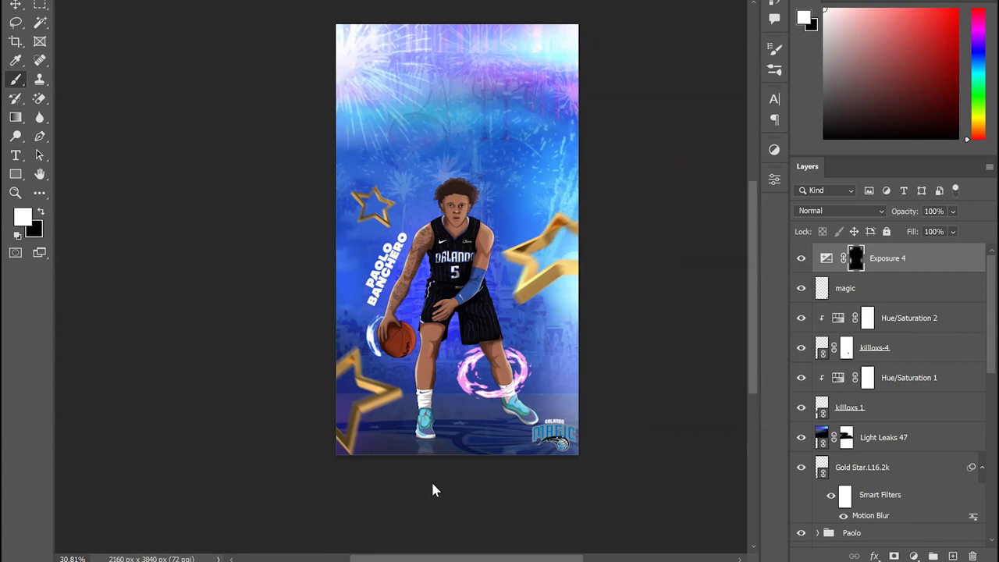
- Add a Vibrance adjustment layer above the Exposure layer with vibrance set to +23
{"action": "mouse_move", "coordinate": [679, 236]}
{"action": "left_mouse_down"}
{"action": "mouse_move", "coordinate": [664, 236]}
{"action": "mouse_move", "coordinate": [684, 236]}
{"action": "left_mouse_up"}
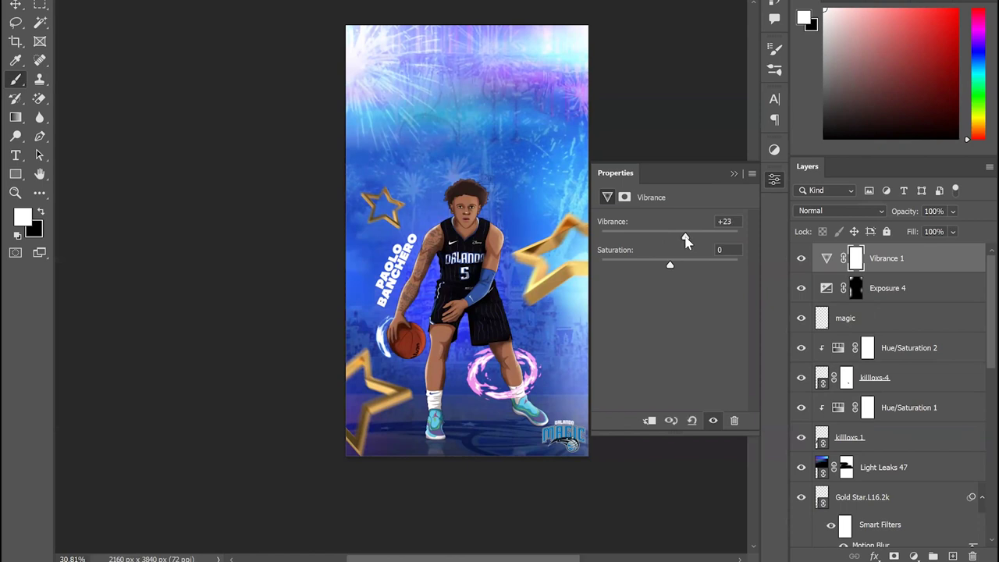
{"action": "left_click", "coordinate": [777, 180]}
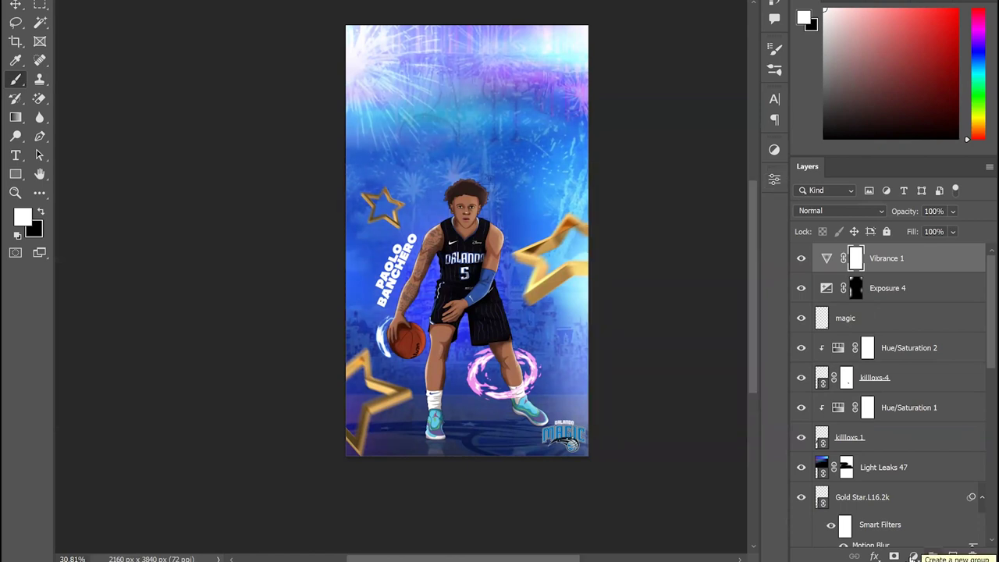
- Add a Color Lookup adjustment layer on top and try the EJD_Make_it_Pop_13.3DL 3D LUT among its grading presets
{"action": "left_click", "coordinate": [914, 556]}
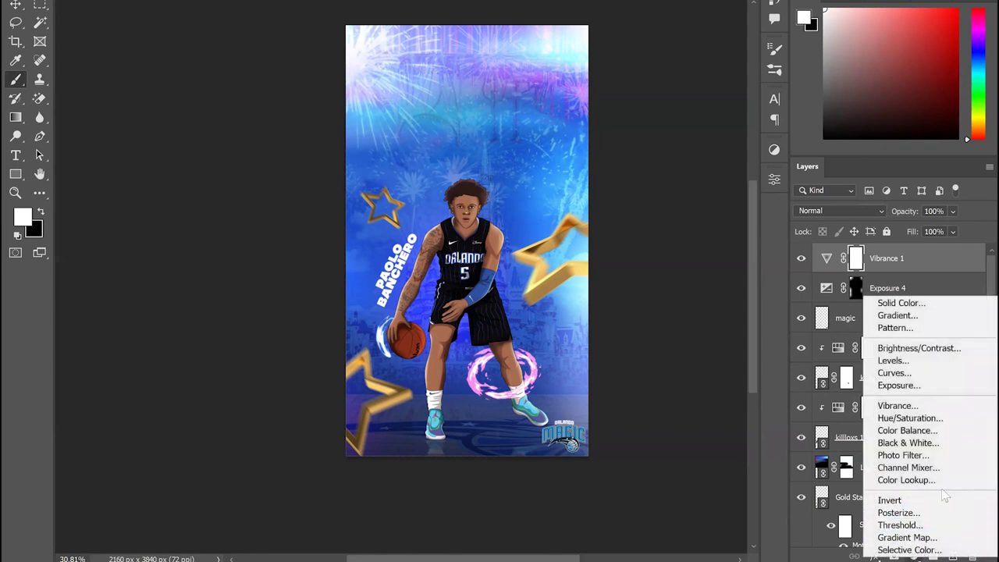
{"action": "left_click", "coordinate": [906, 481]}
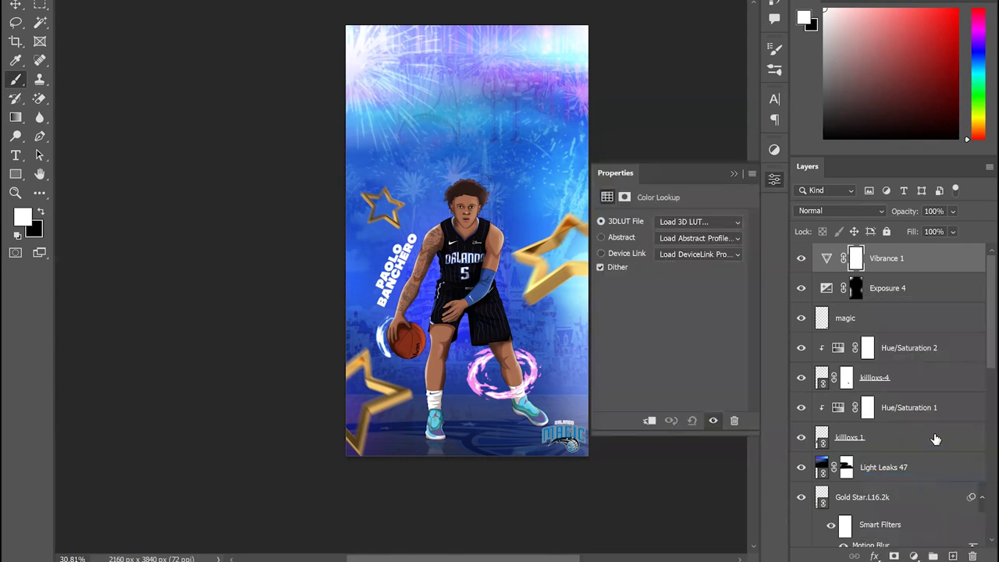
{"action": "left_click", "coordinate": [699, 221]}
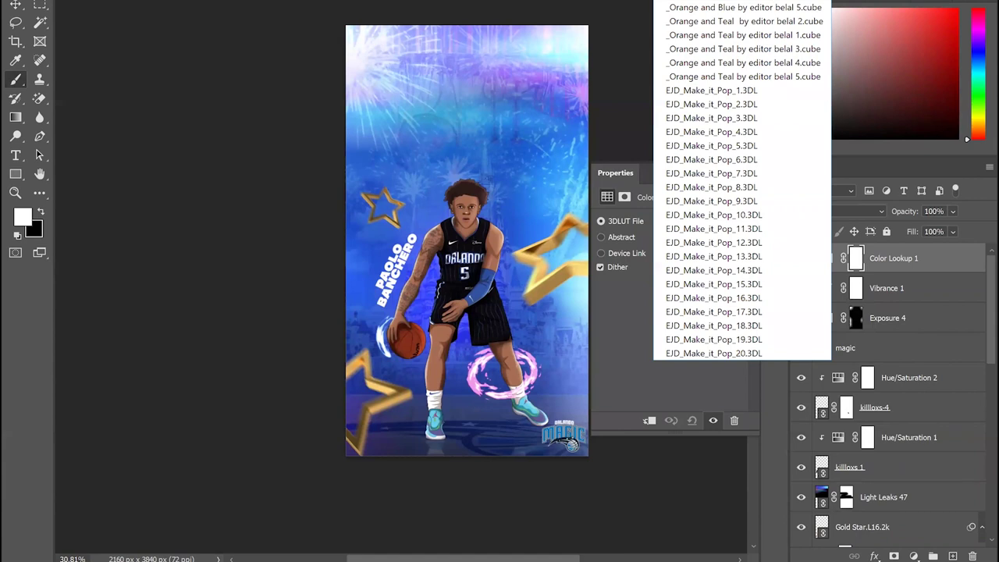
{"action": "left_click", "coordinate": [699, 222]}
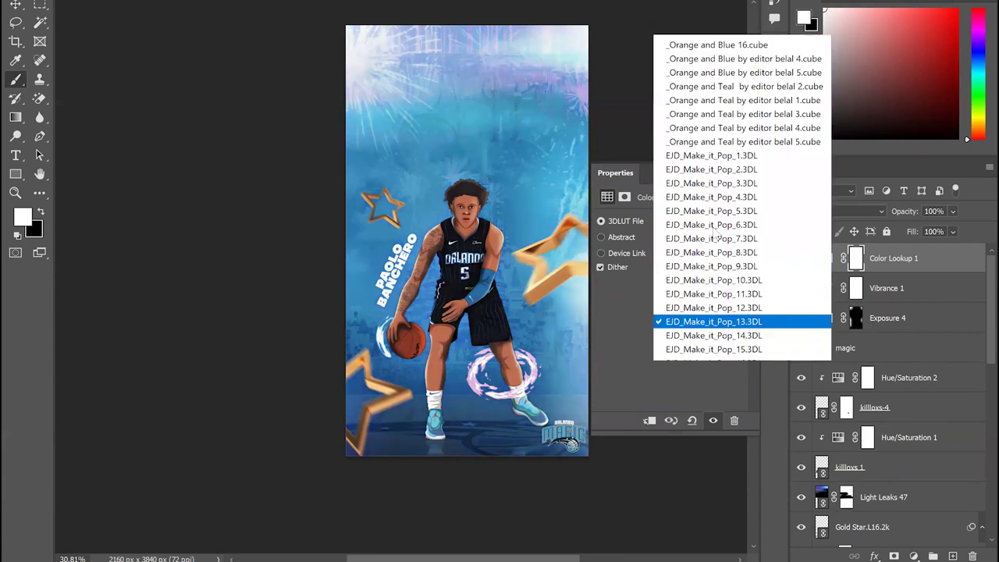
- Reduce the Color Lookup layer's fill to 76% and mask the effect off the player's face and the top of the canvas
{"action": "left_click_drag", "start_coordinate": [976, 258], "coordinate": [969, 259]}
{"action": "left_click", "coordinate": [468, 256]}
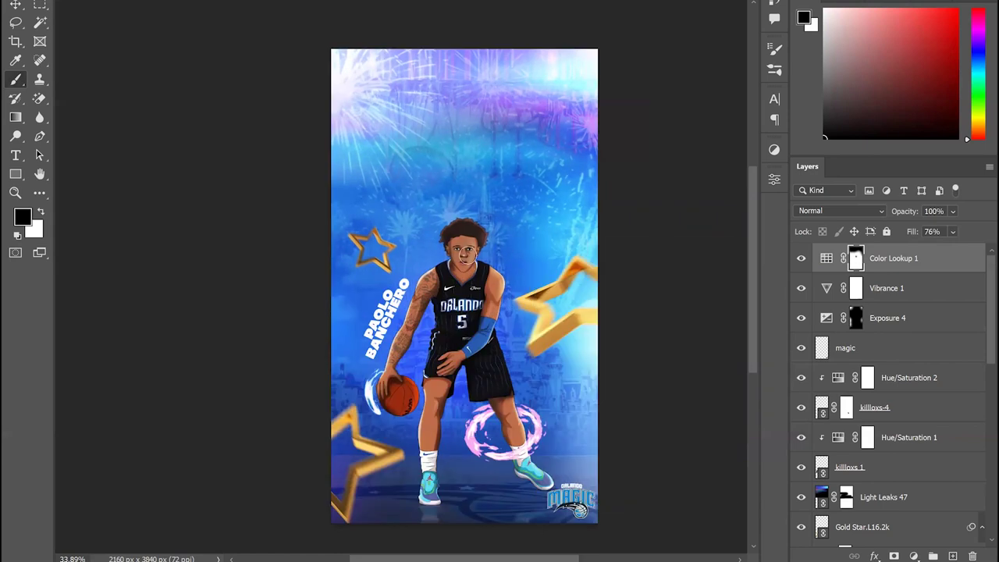
- Export the wallpaper as a PNG into the NBA folder with a file name starting with Paolo
{"action": "left_click_drag", "start_coordinate": [754, 218], "coordinate": [754, 221]}
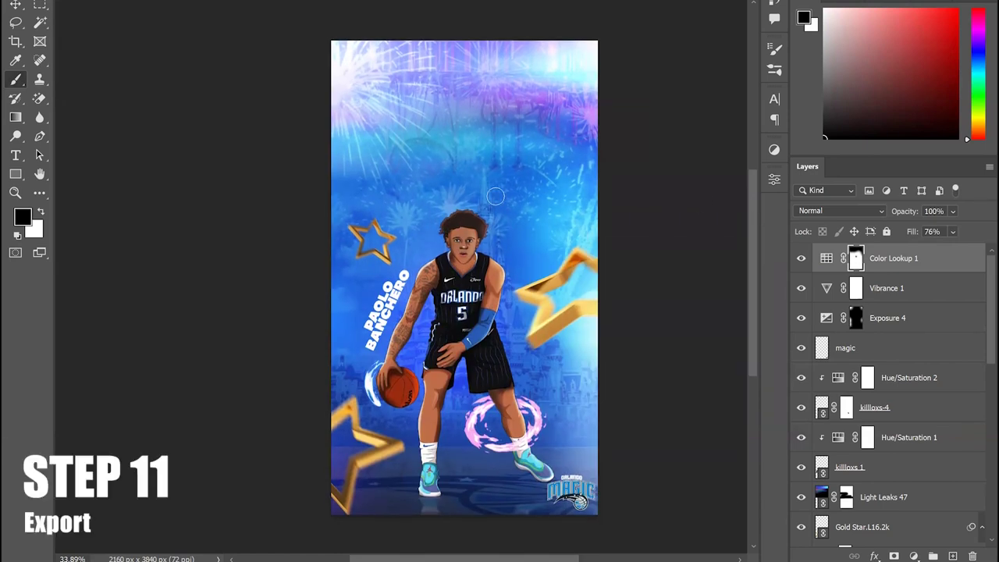
{"action": "scroll", "coordinate": [495, 199], "scroll_direction": "down", "scroll_amount": 2}
{"action": "scroll", "coordinate": [217, 87], "scroll_direction": "up", "scroll_amount": 1}
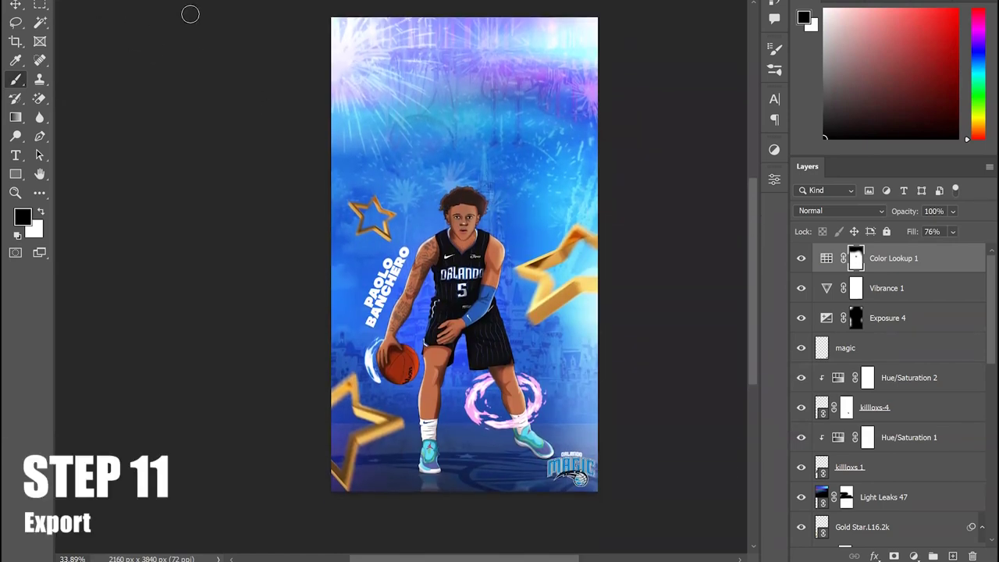
{"action": "left_click", "coordinate": [35, 1]}
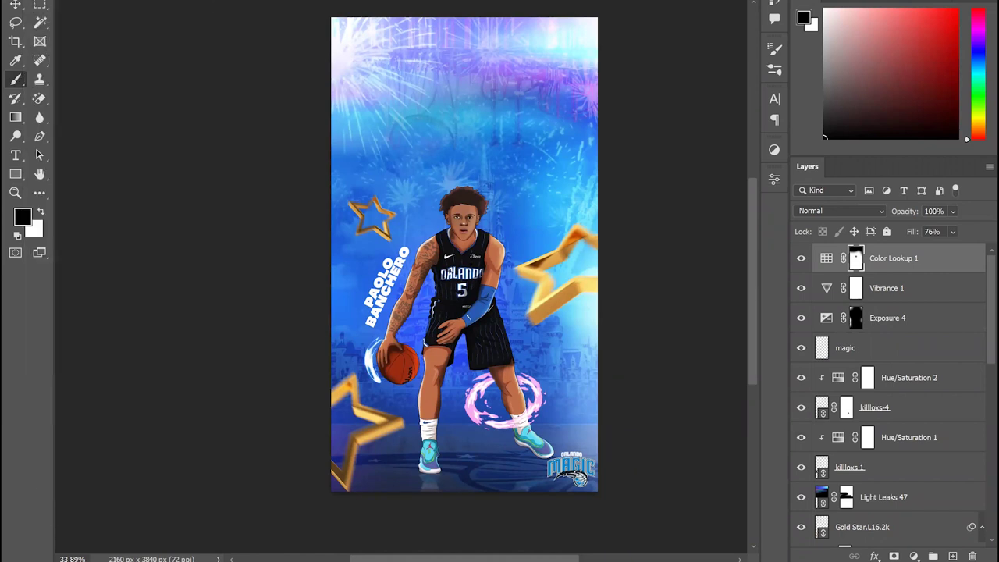
{"action": "mouse_move", "coordinate": [85, 160]}
{"action": "left_click", "coordinate": [310, 157]}
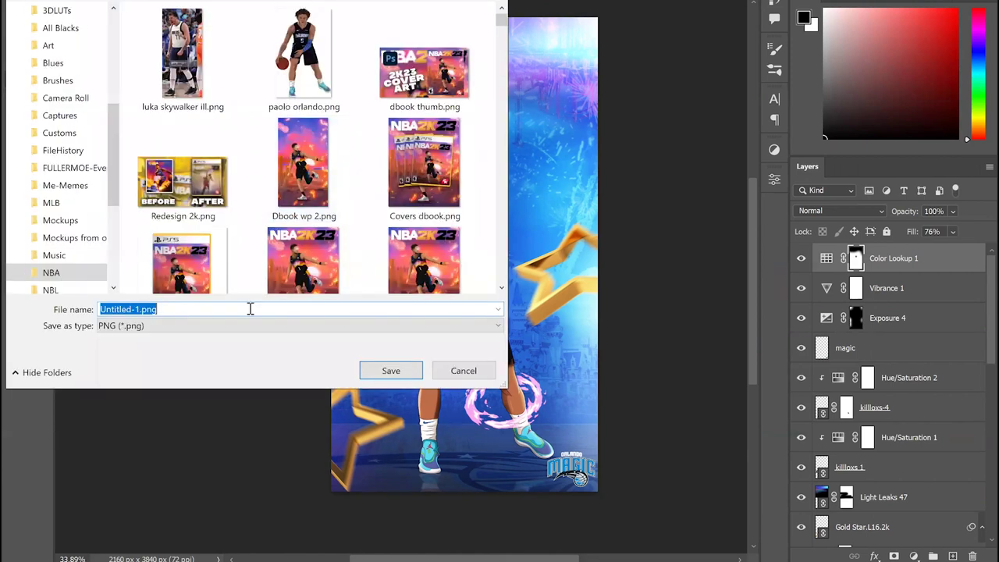
{"action": "type", "text": "Paolo"}
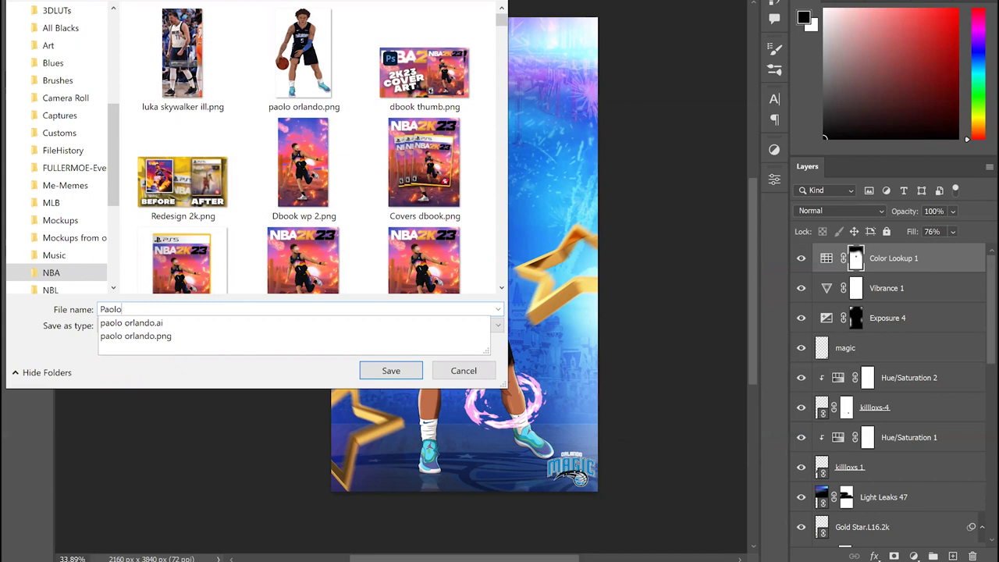
{"action": "left_click", "coordinate": [382, 364]}
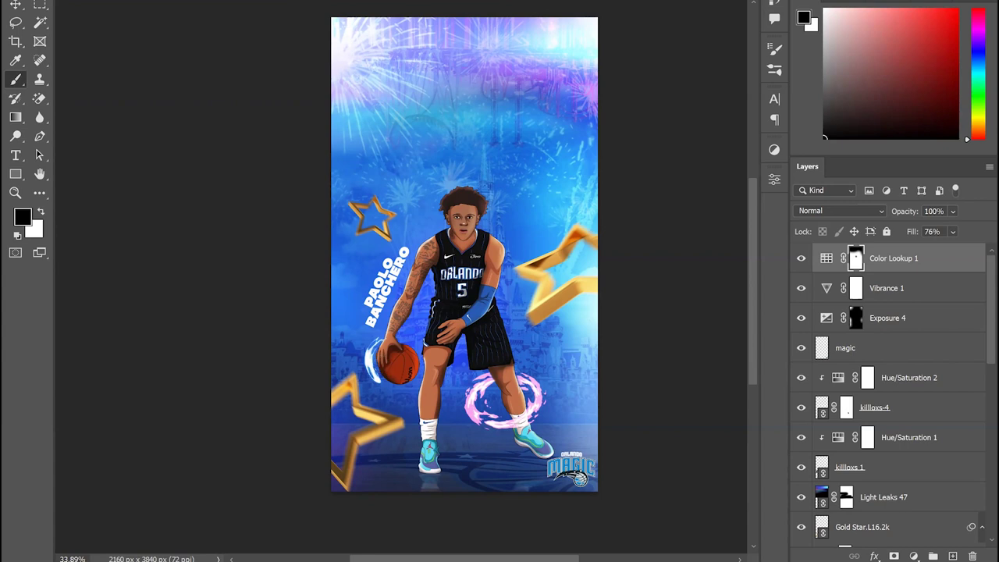
- Change the canvas height to 2700 pixels, keeping the 2160 pixel width and the centred anchor
{"action": "key", "text": "alt+i"}
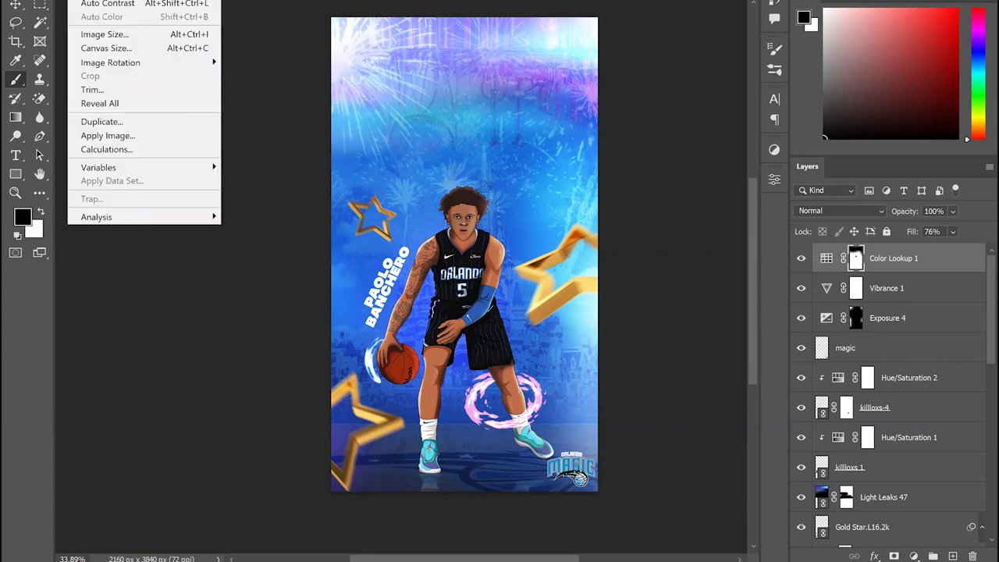
{"action": "left_click", "coordinate": [133, 48]}
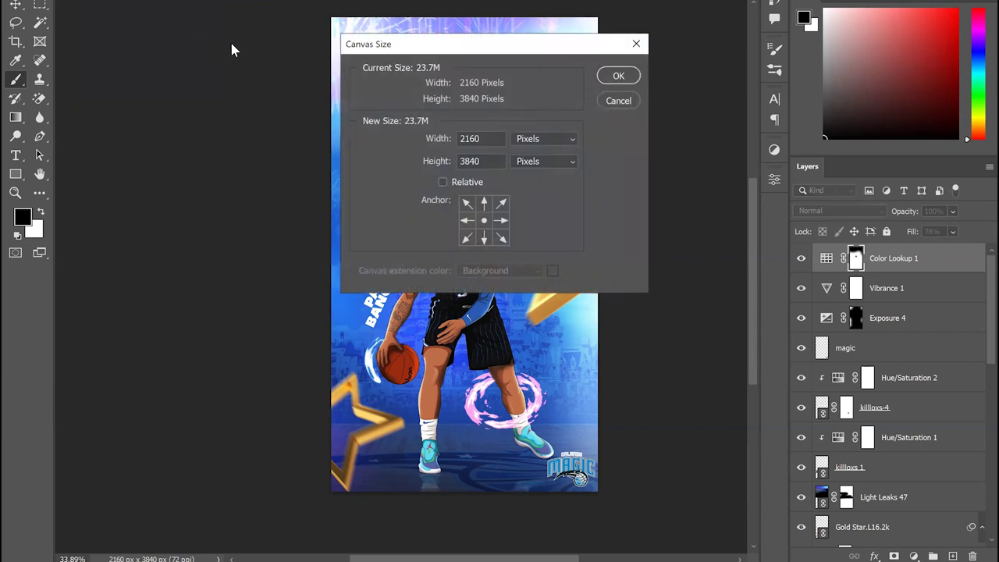
{"action": "left_click_drag", "start_coordinate": [496, 162], "coordinate": [353, 175]}
{"action": "type", "text": "2700"}
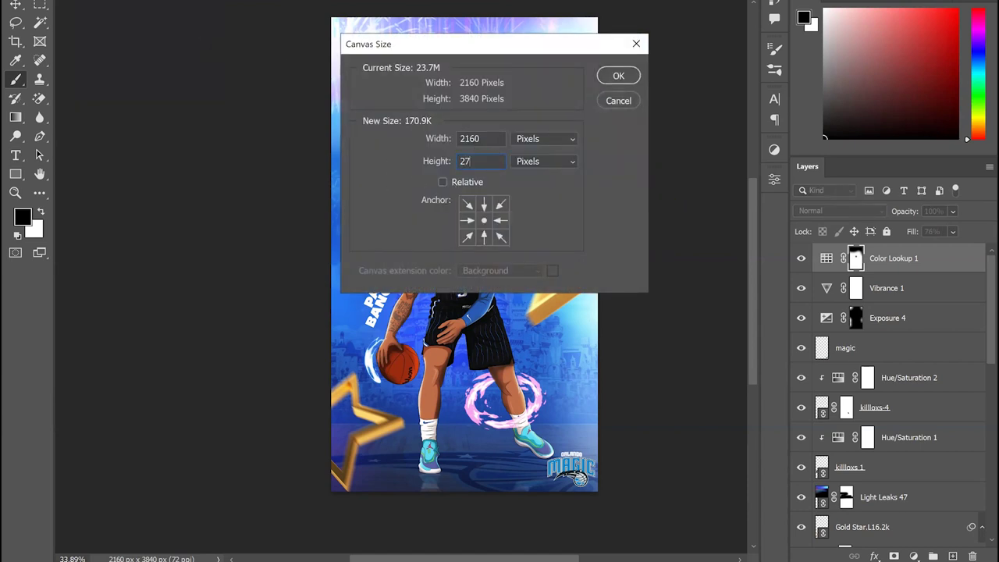
{"action": "left_click", "coordinate": [619, 78]}
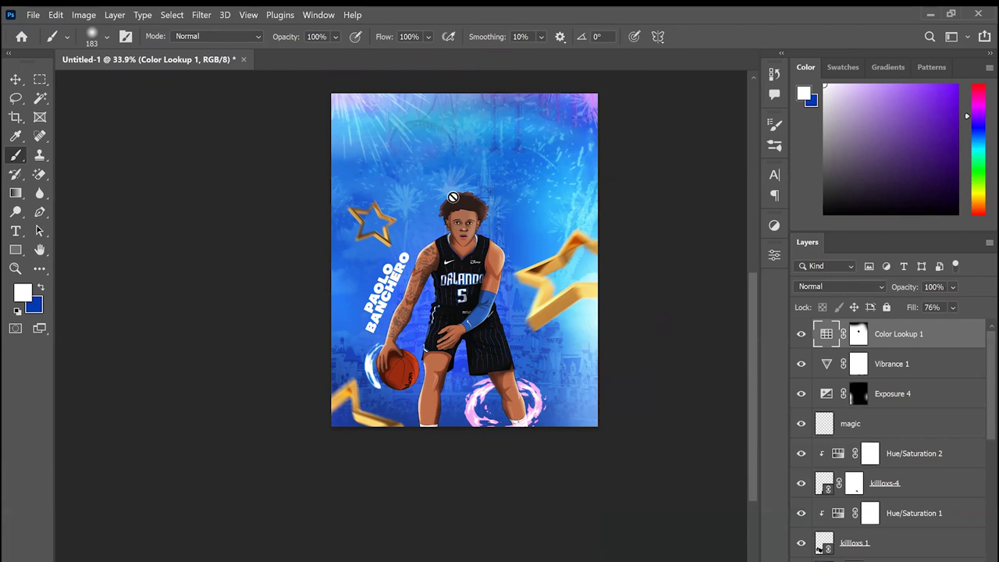
- Move the court floor layer (Layer 2) up about 634 px into the shortened canvas
{"action": "left_click_drag", "start_coordinate": [758, 290], "coordinate": [756, 269]}
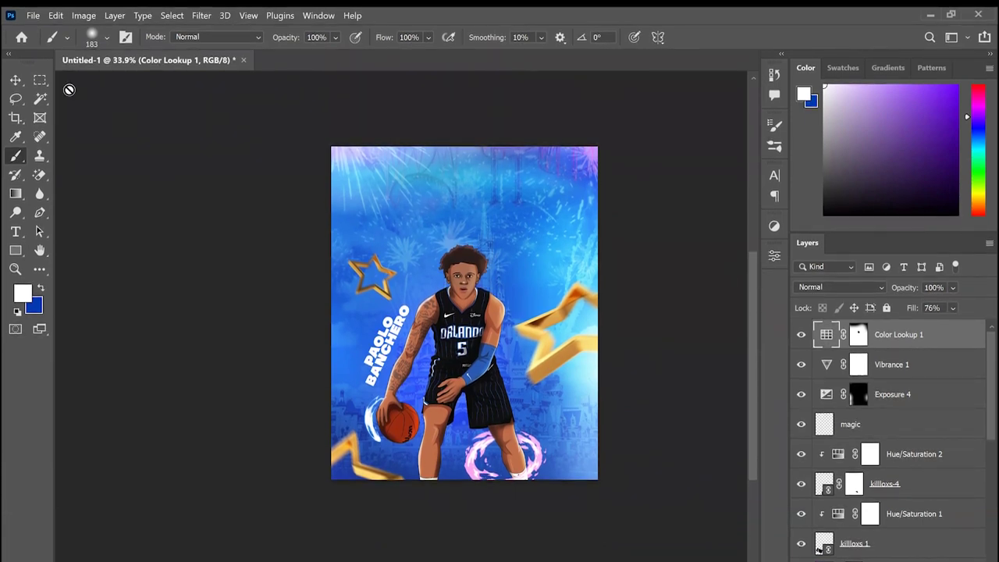
{"action": "left_click", "coordinate": [16, 80]}
{"action": "left_click", "coordinate": [227, 160]}
{"action": "left_click", "coordinate": [558, 452]}
{"action": "key", "text": "ctrl+t"}
{"action": "left_click_drag", "start_coordinate": [559, 452], "coordinate": [559, 374]}
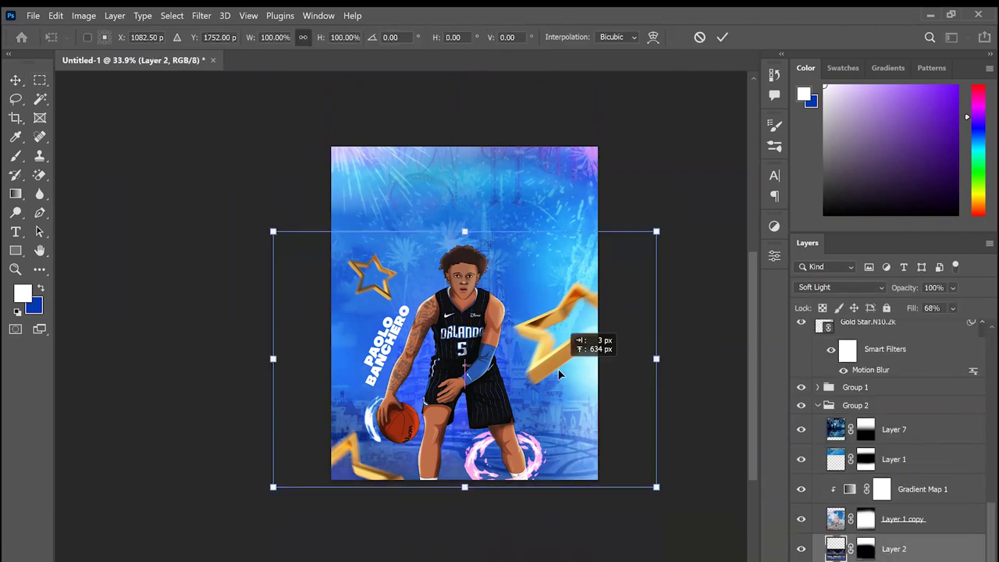
{"action": "key", "text": "Return"}
- Select the remaining background layers in Group 2 and the layers inside Group 1, and shift them to suit the shorter canvas
{"action": "left_click", "coordinate": [912, 460]}
{"action": "left_click", "coordinate": [898, 429]}
{"action": "left_click", "coordinate": [818, 387]}
{"action": "left_click", "coordinate": [904, 441]}
{"action": "left_click", "coordinate": [874, 557], "text": "shift"}
{"action": "scroll", "coordinate": [403, 351], "scroll_direction": "down", "scroll_amount": 4}
{"action": "left_click_drag", "start_coordinate": [444, 486], "coordinate": [444, 445]}
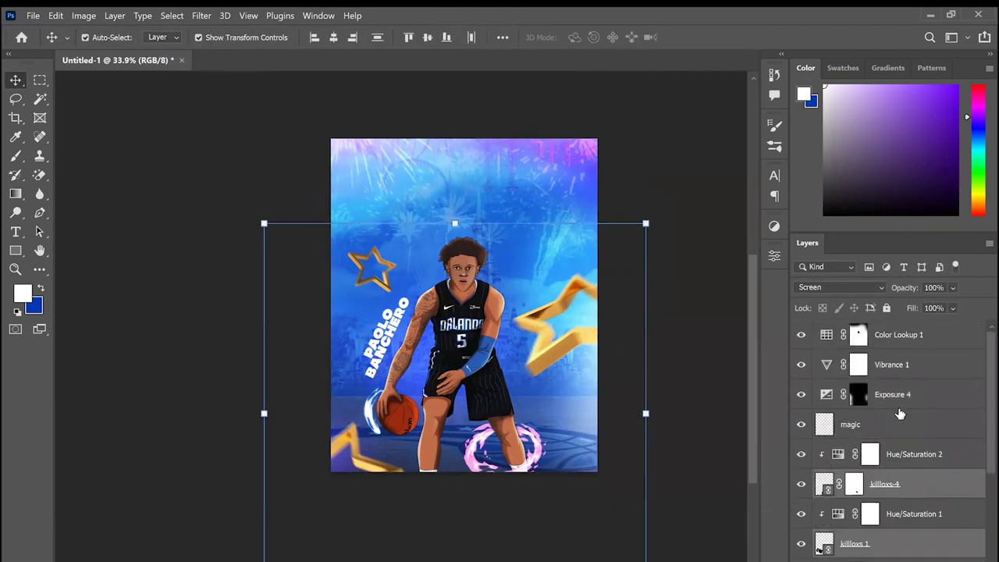
- Scale the selected player, name text, stars and energy effects together to about 82.91% and reposition them within the shorter canvas
{"action": "key", "text": "ctrl+t"}
{"action": "left_click_drag", "start_coordinate": [476, 267], "coordinate": [480, 250]}
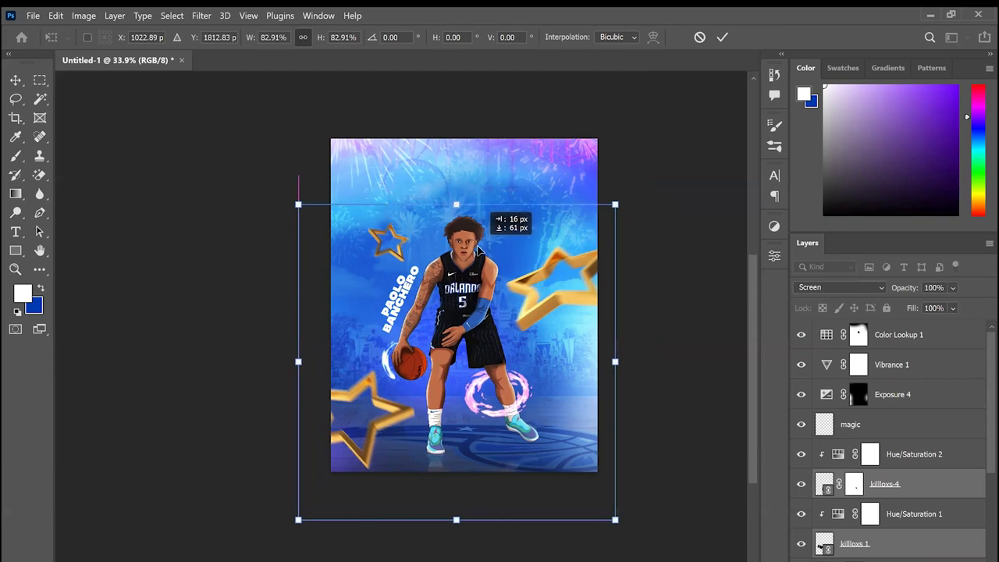